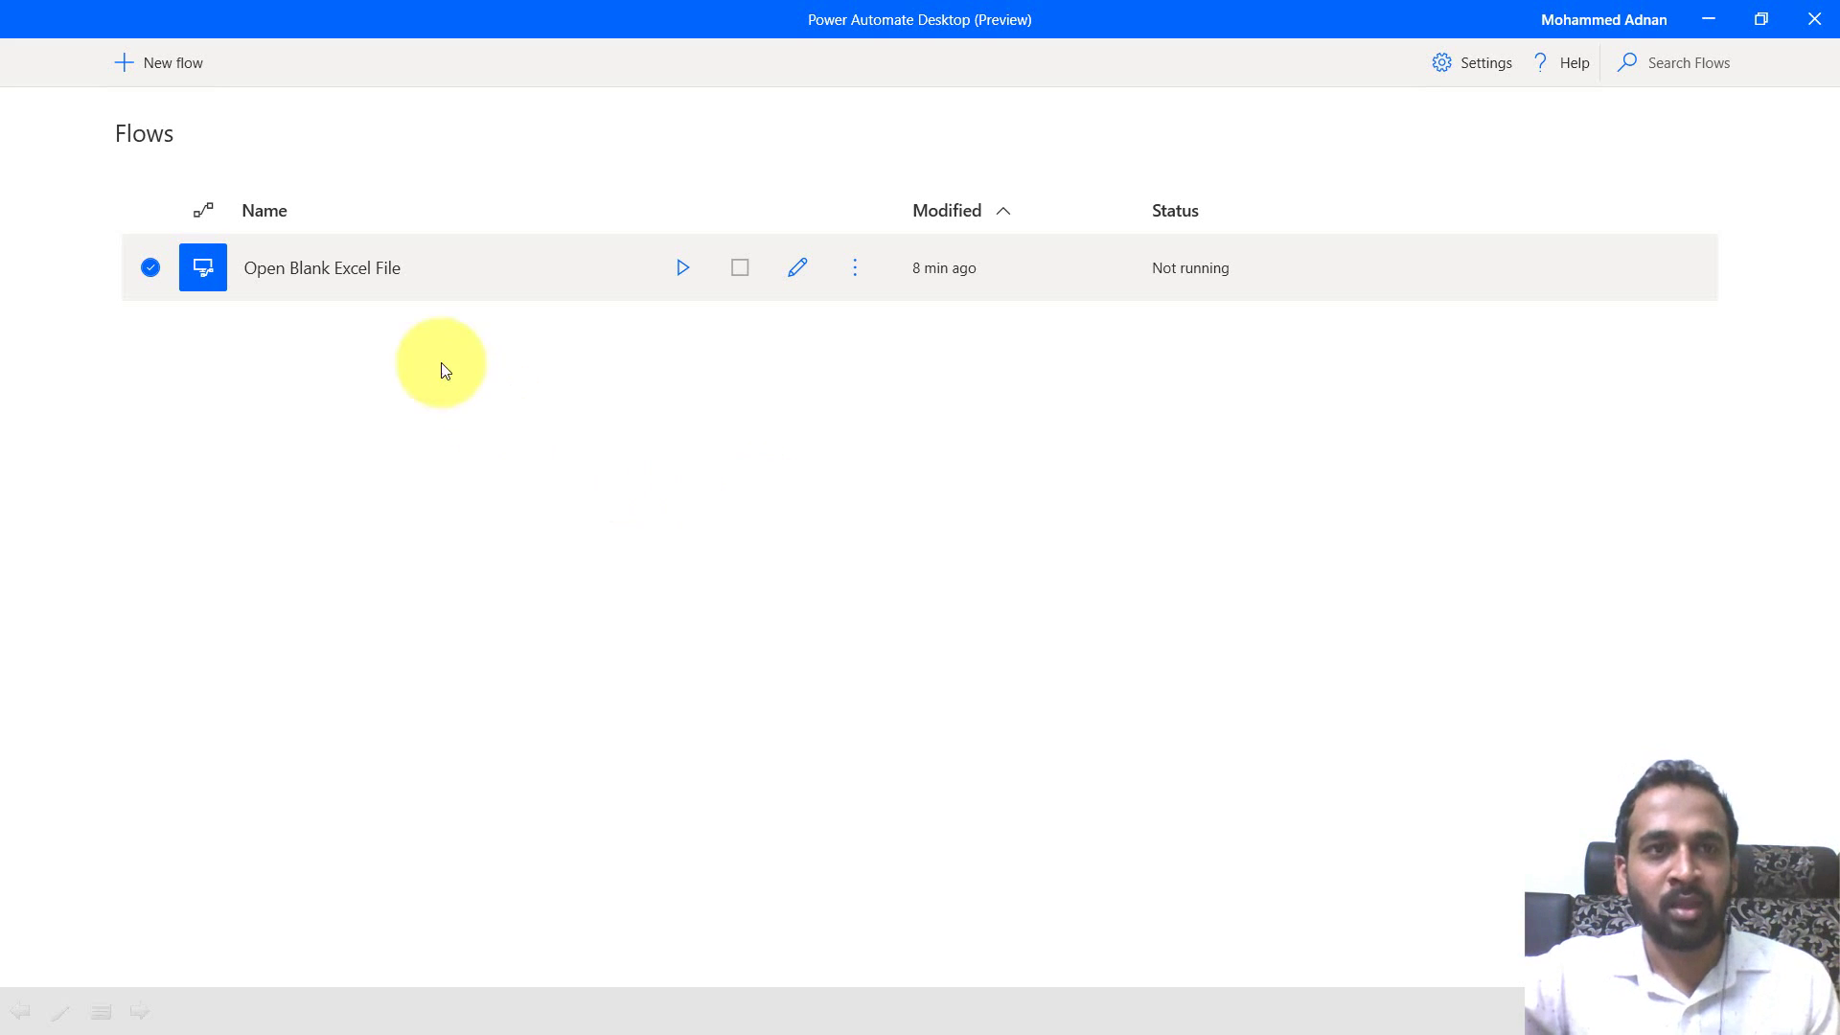
# Create a new flow named 'Copy Files' and add a Copy file(s) action from the File actions.
pyautogui.click(180, 73)
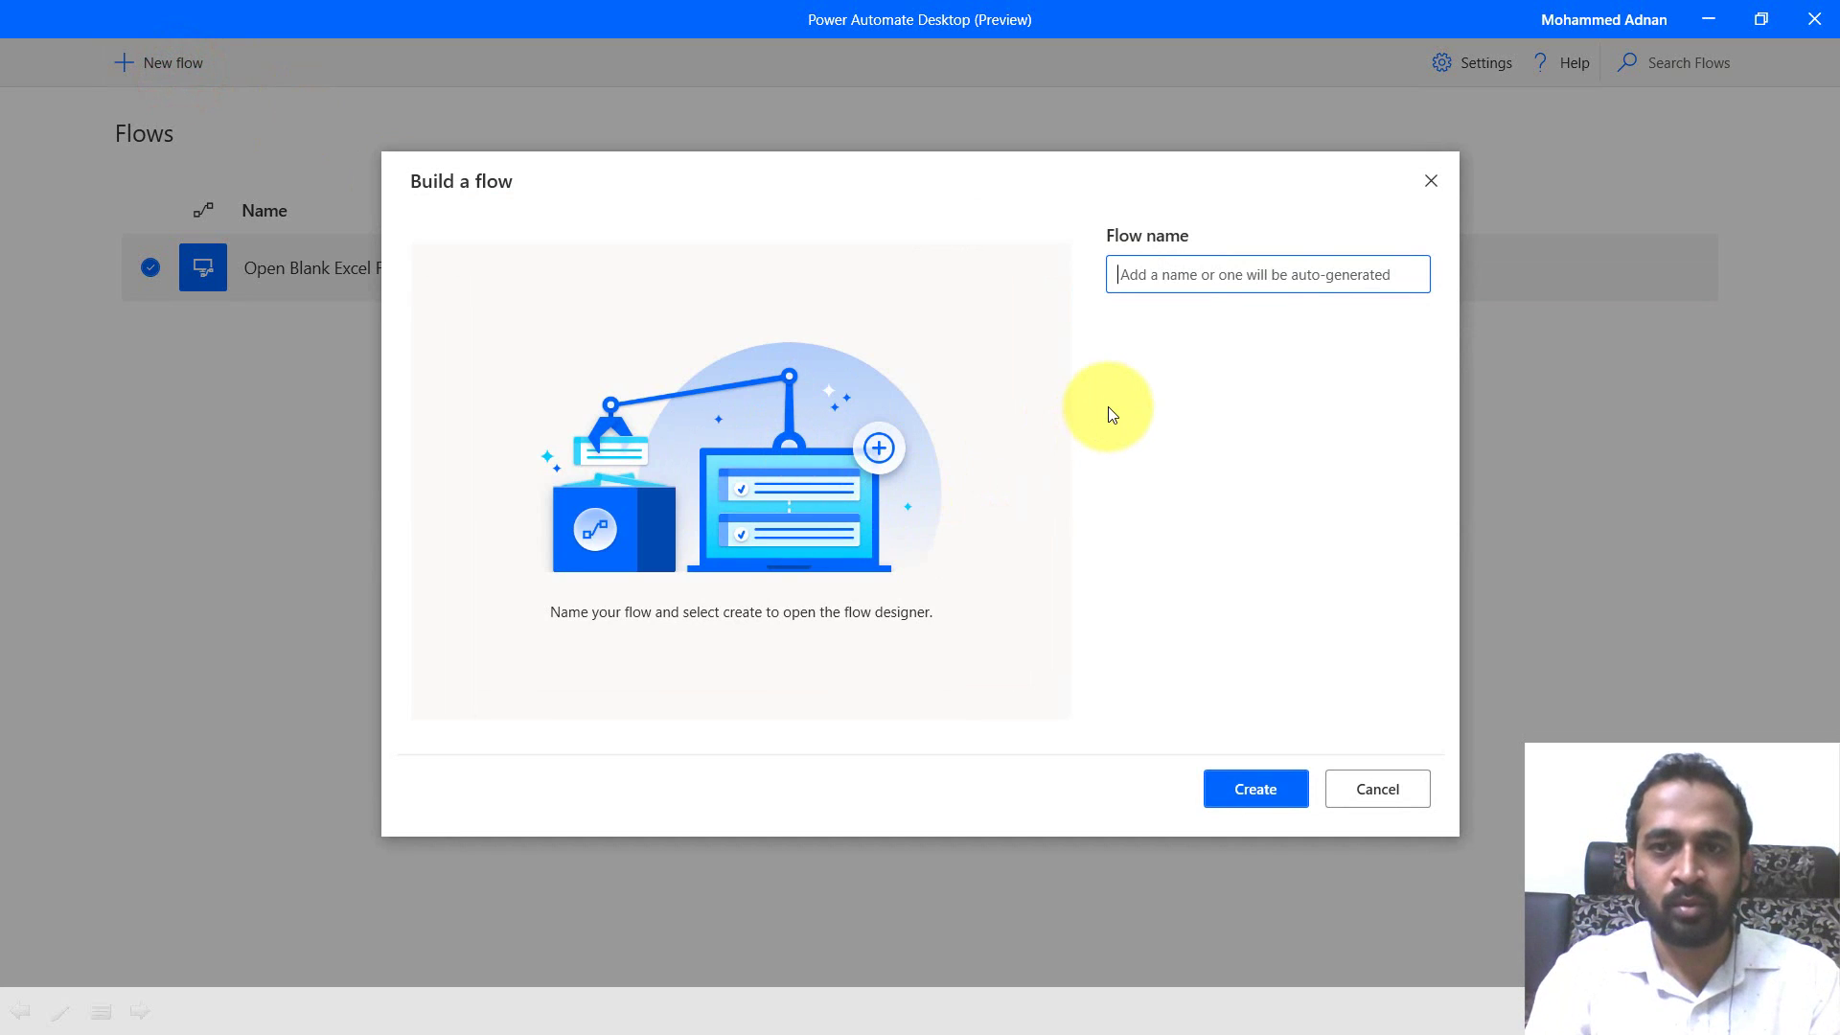
pyautogui.write('Test')
pyautogui.press('BackSpace')
pyautogui.press('BackSpace')
pyautogui.press('BackSpace')
pyautogui.press('BackSpace')
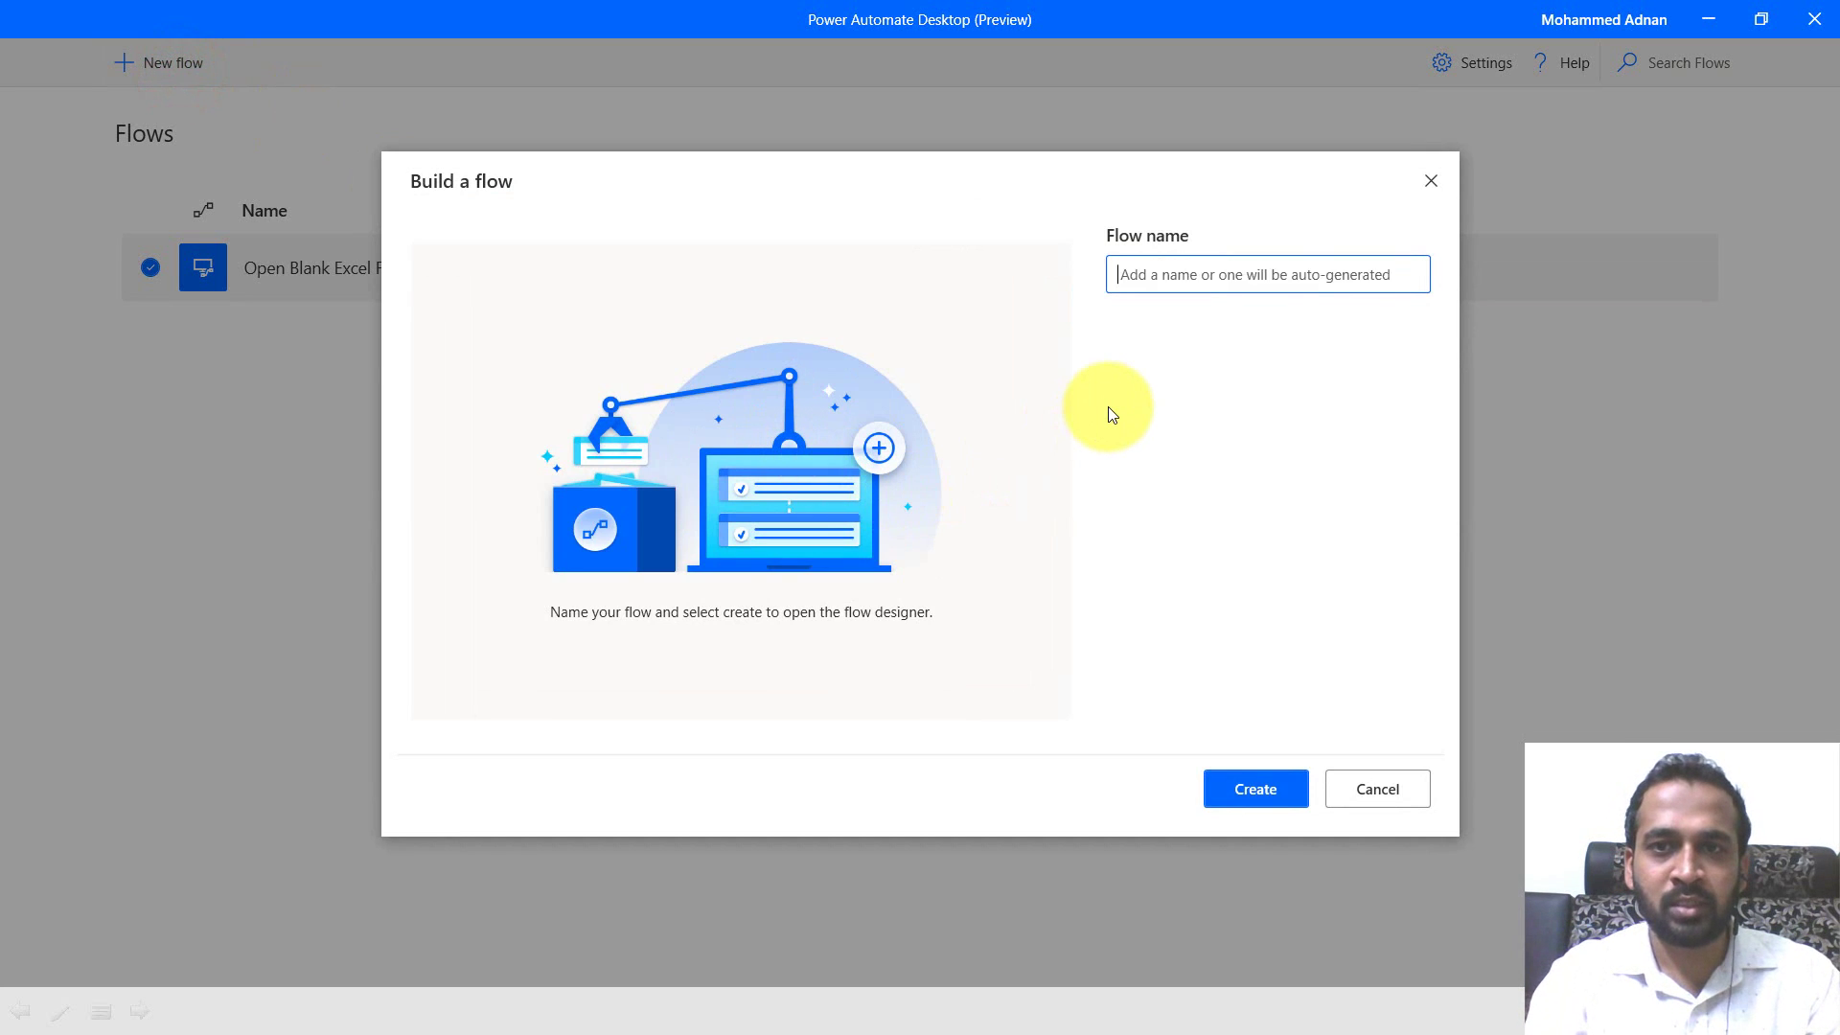
pyautogui.write('Copy Files')
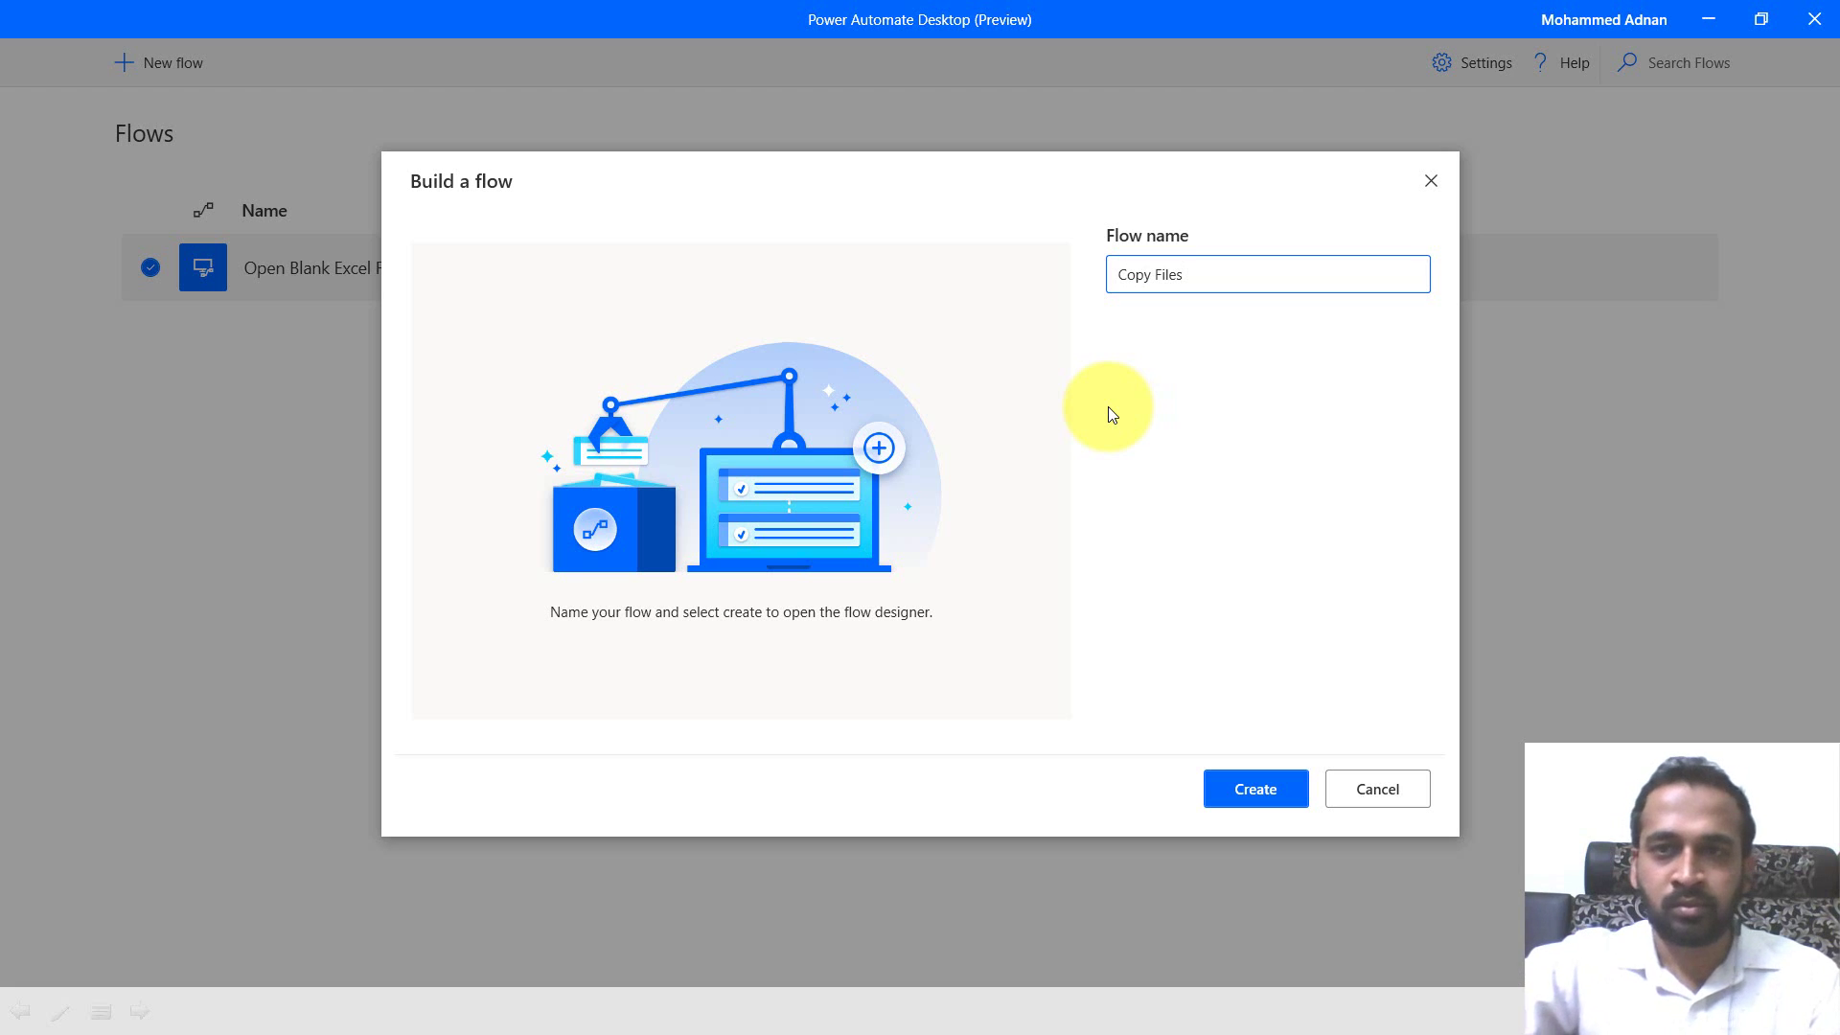
pyautogui.click(1269, 789)
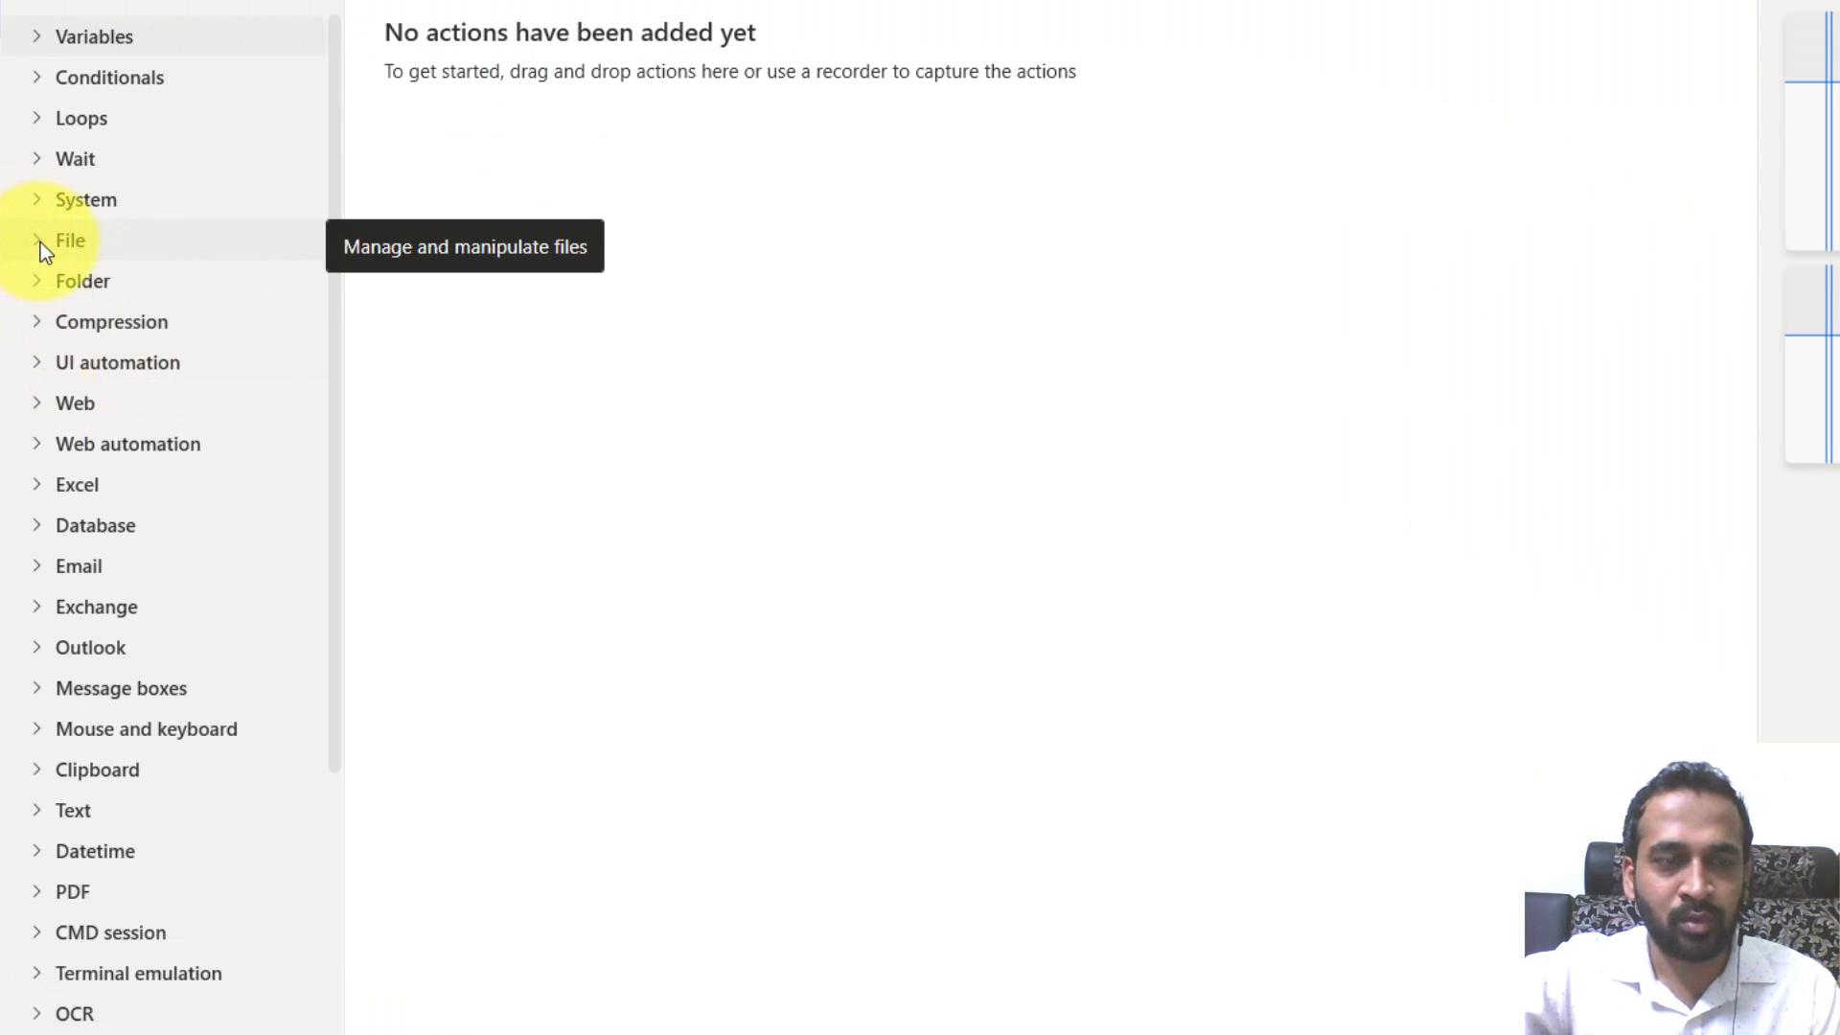
pyautogui.click(40, 243)
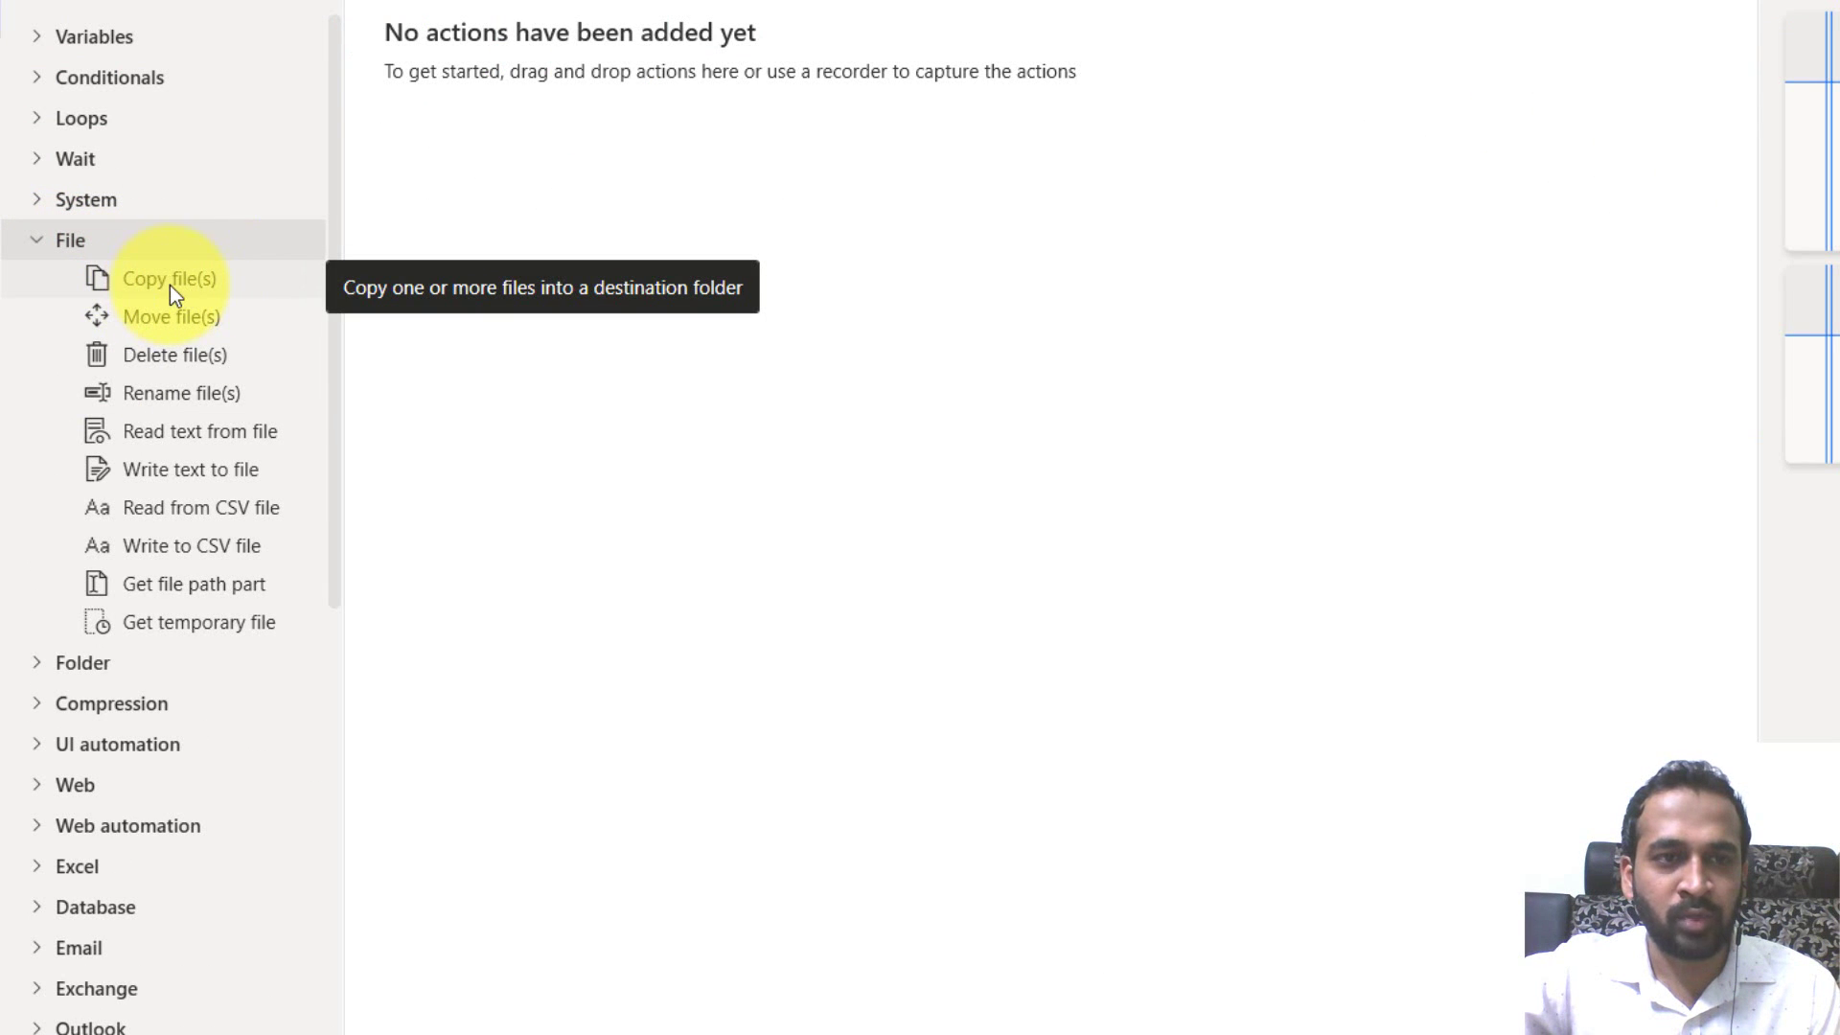
pyautogui.moveTo(159, 287); pyautogui.dragTo(721, 140)
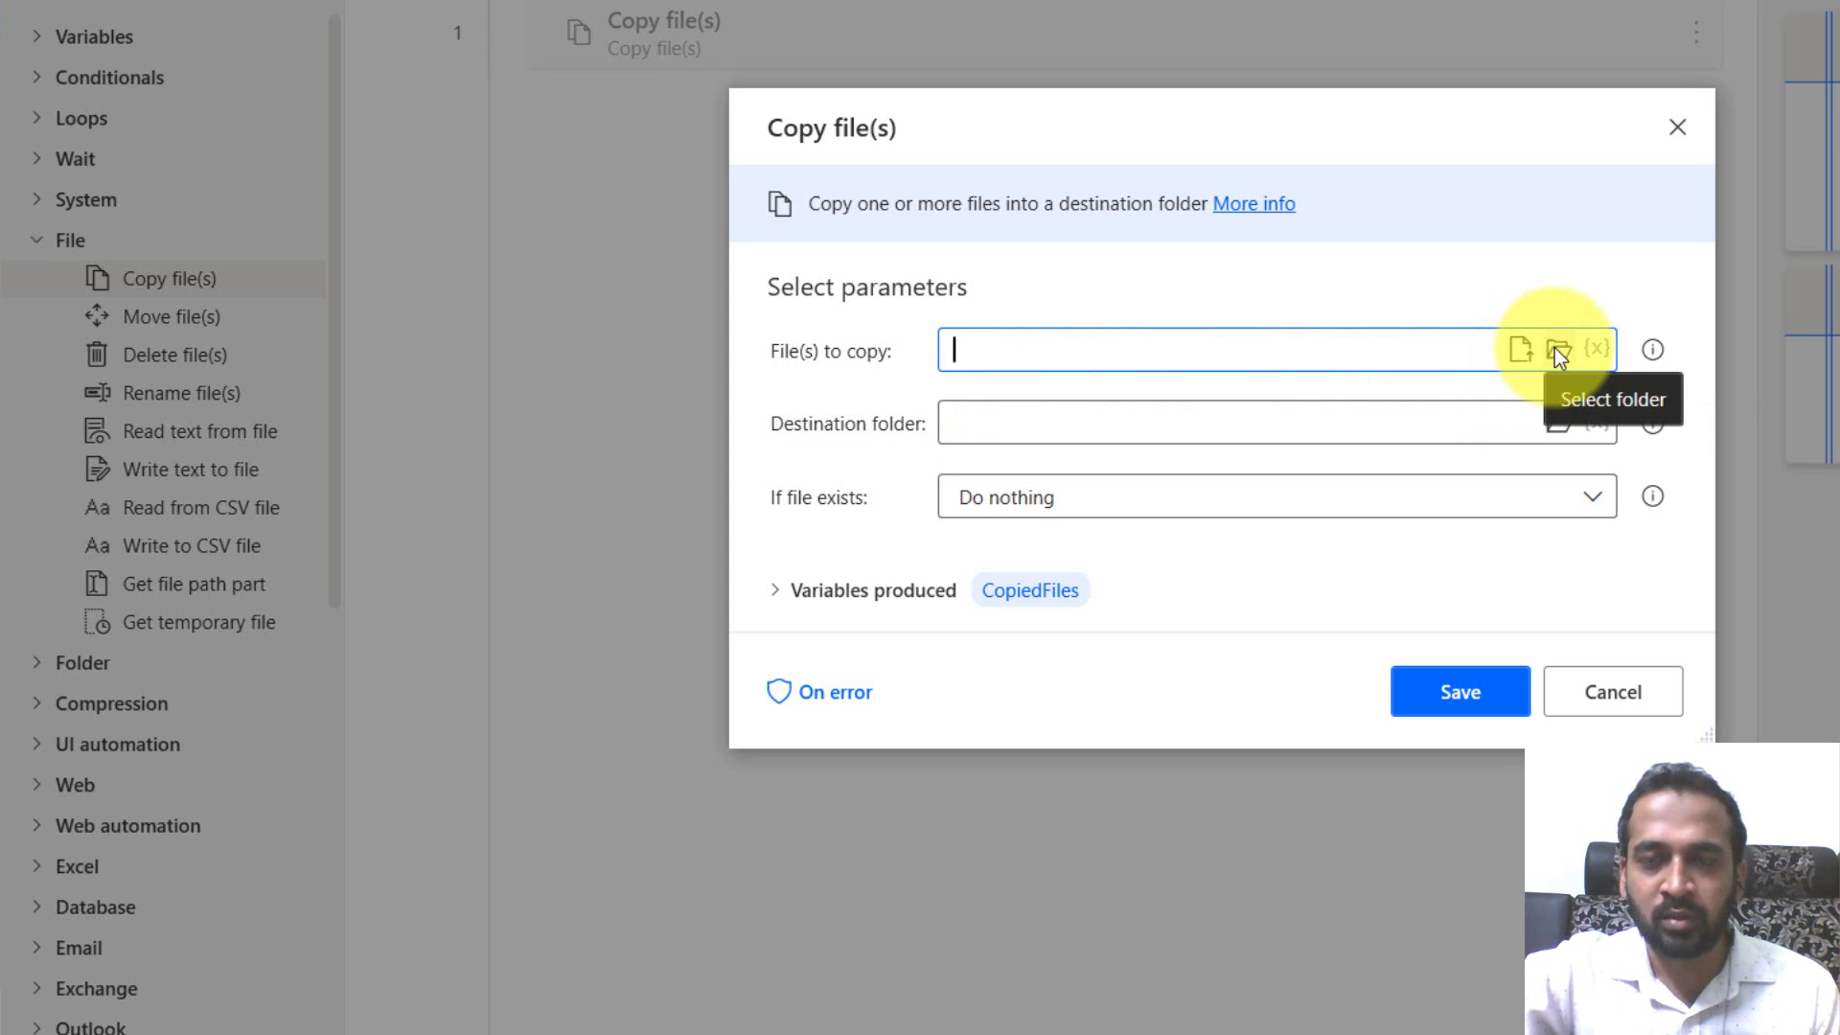
# Set the files to copy to both .jpg images in F: > 31. Power Automate > Base Folder.
pyautogui.click(1520, 350)
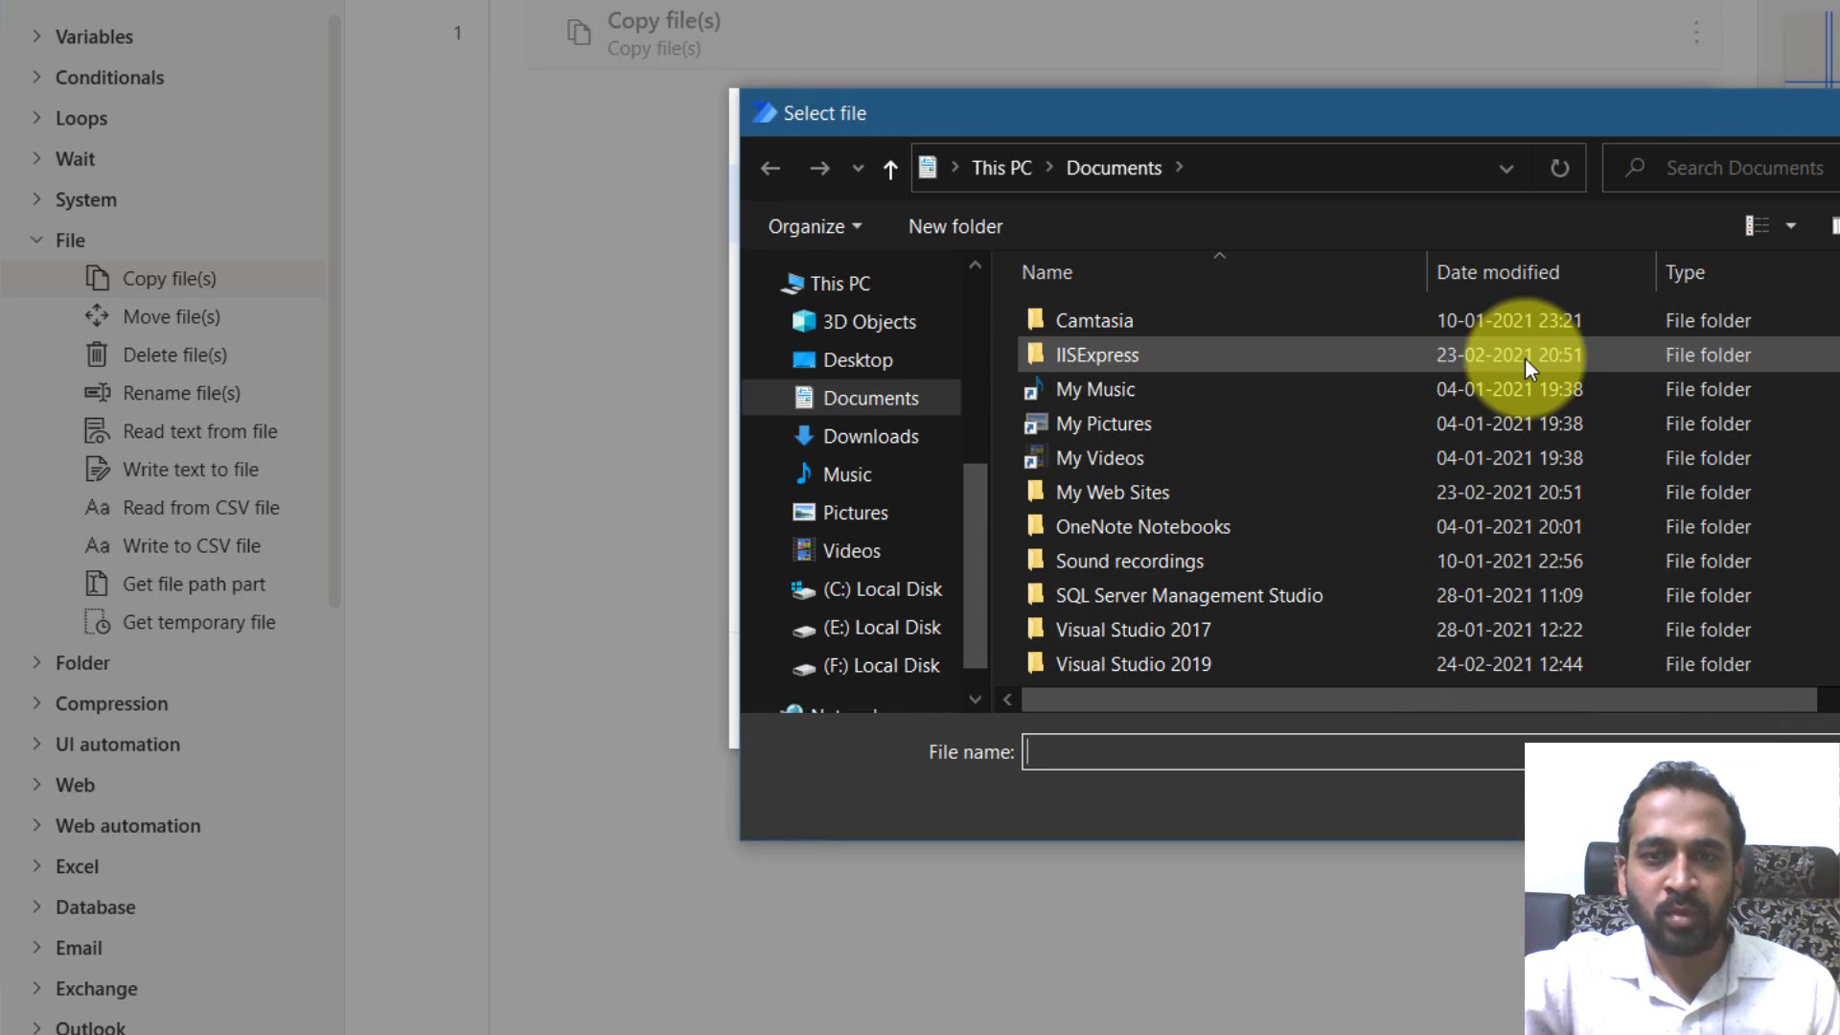
pyautogui.scroll(-1, 870, 616)
pyautogui.click(876, 615)
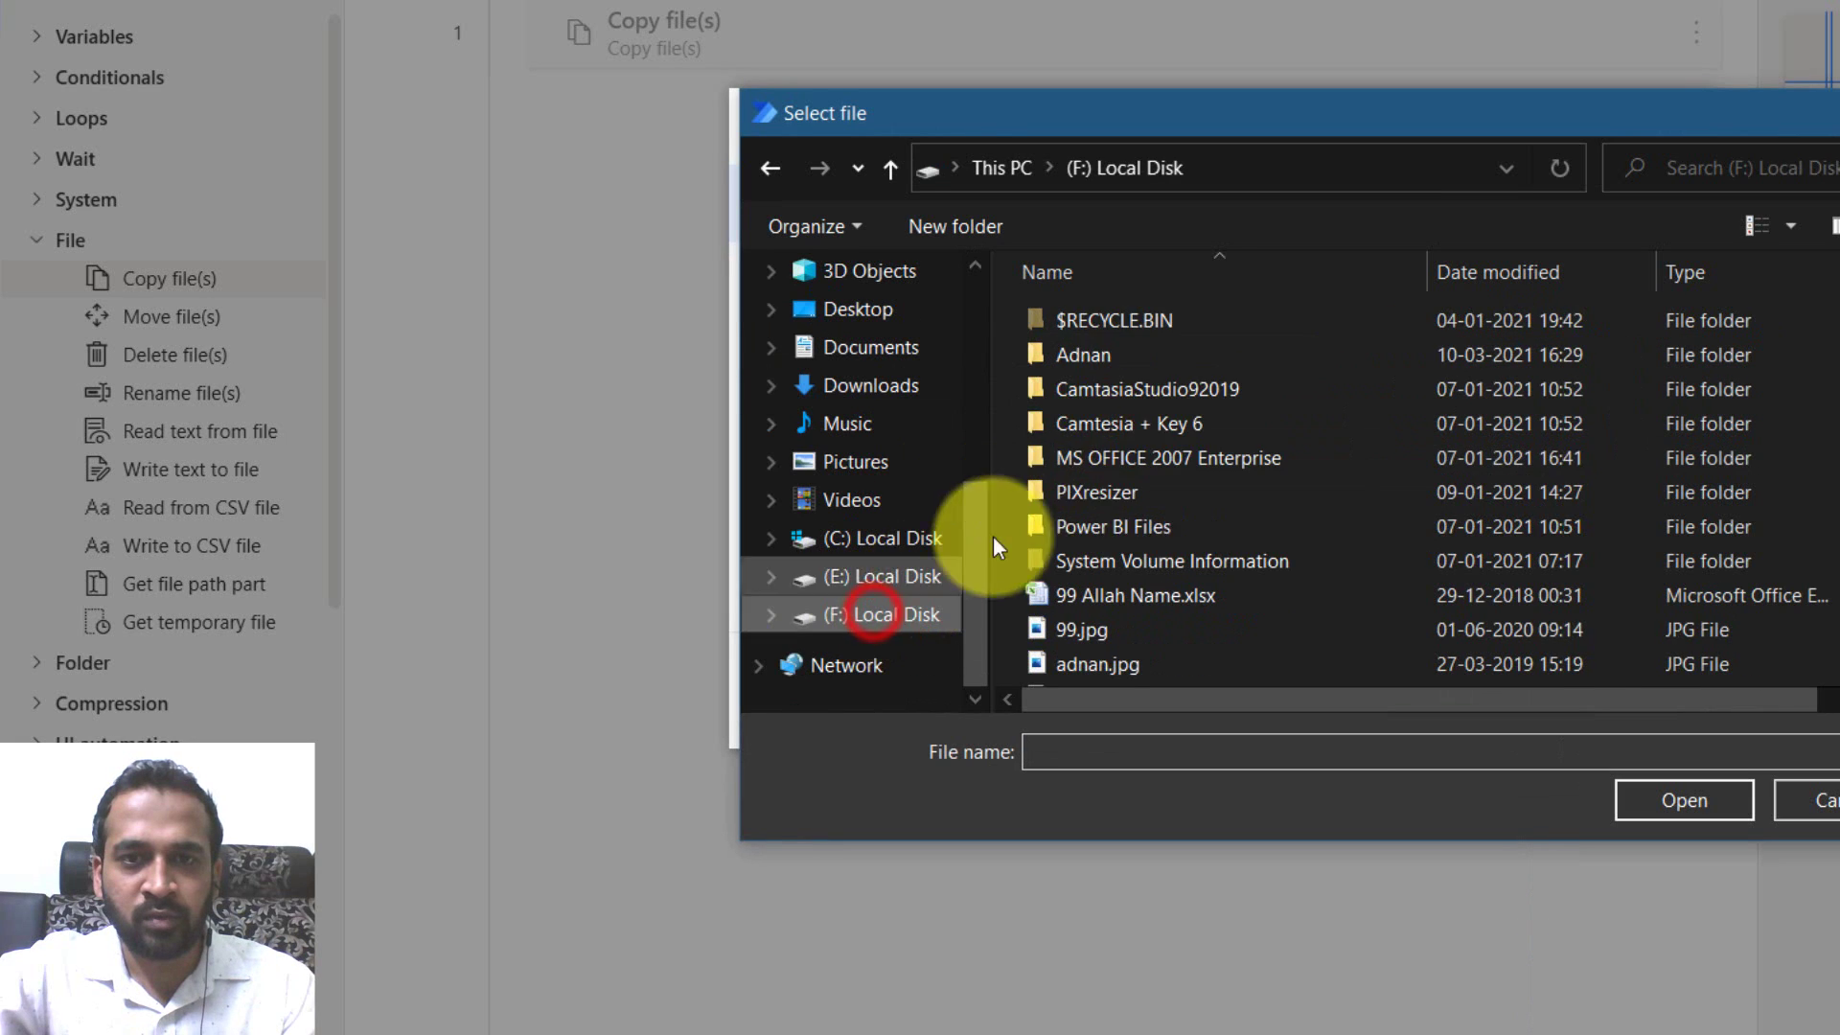
pyautogui.doubleClick(1108, 359)
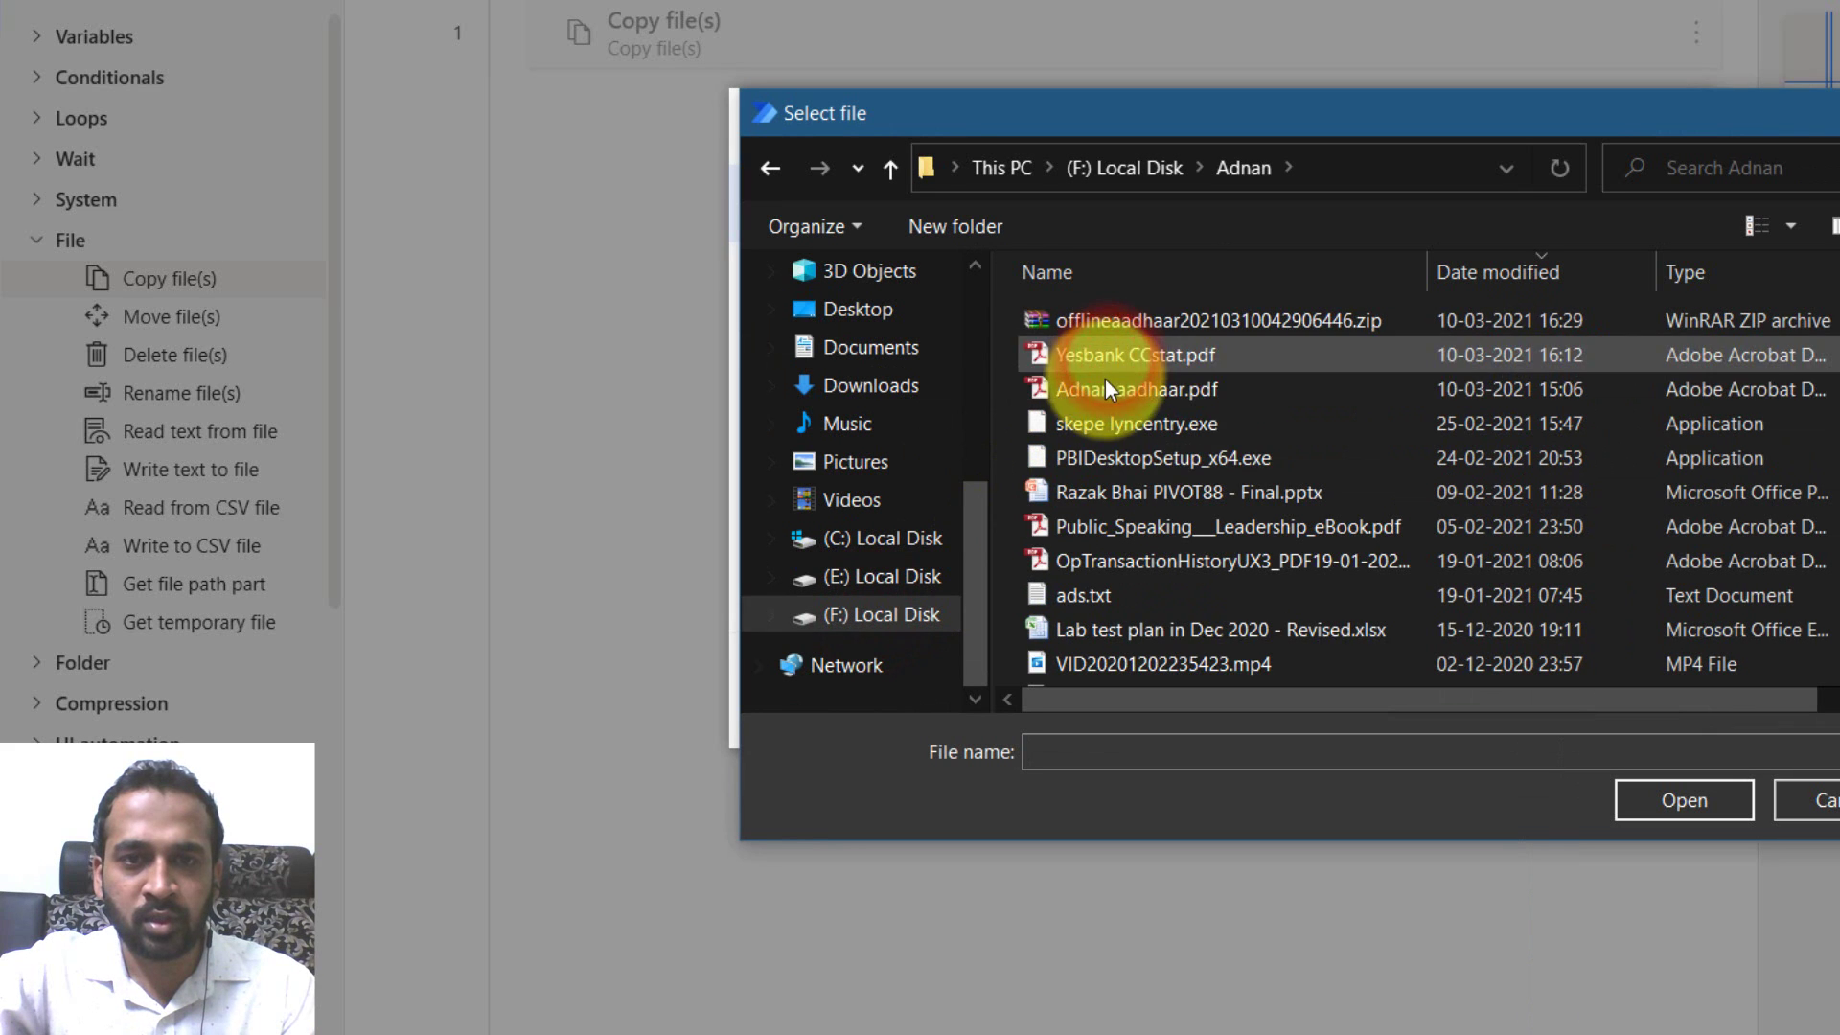
pyautogui.click(1106, 385)
pyautogui.scroll(5, 1169, 421)
pyautogui.doubleClick(1150, 320)
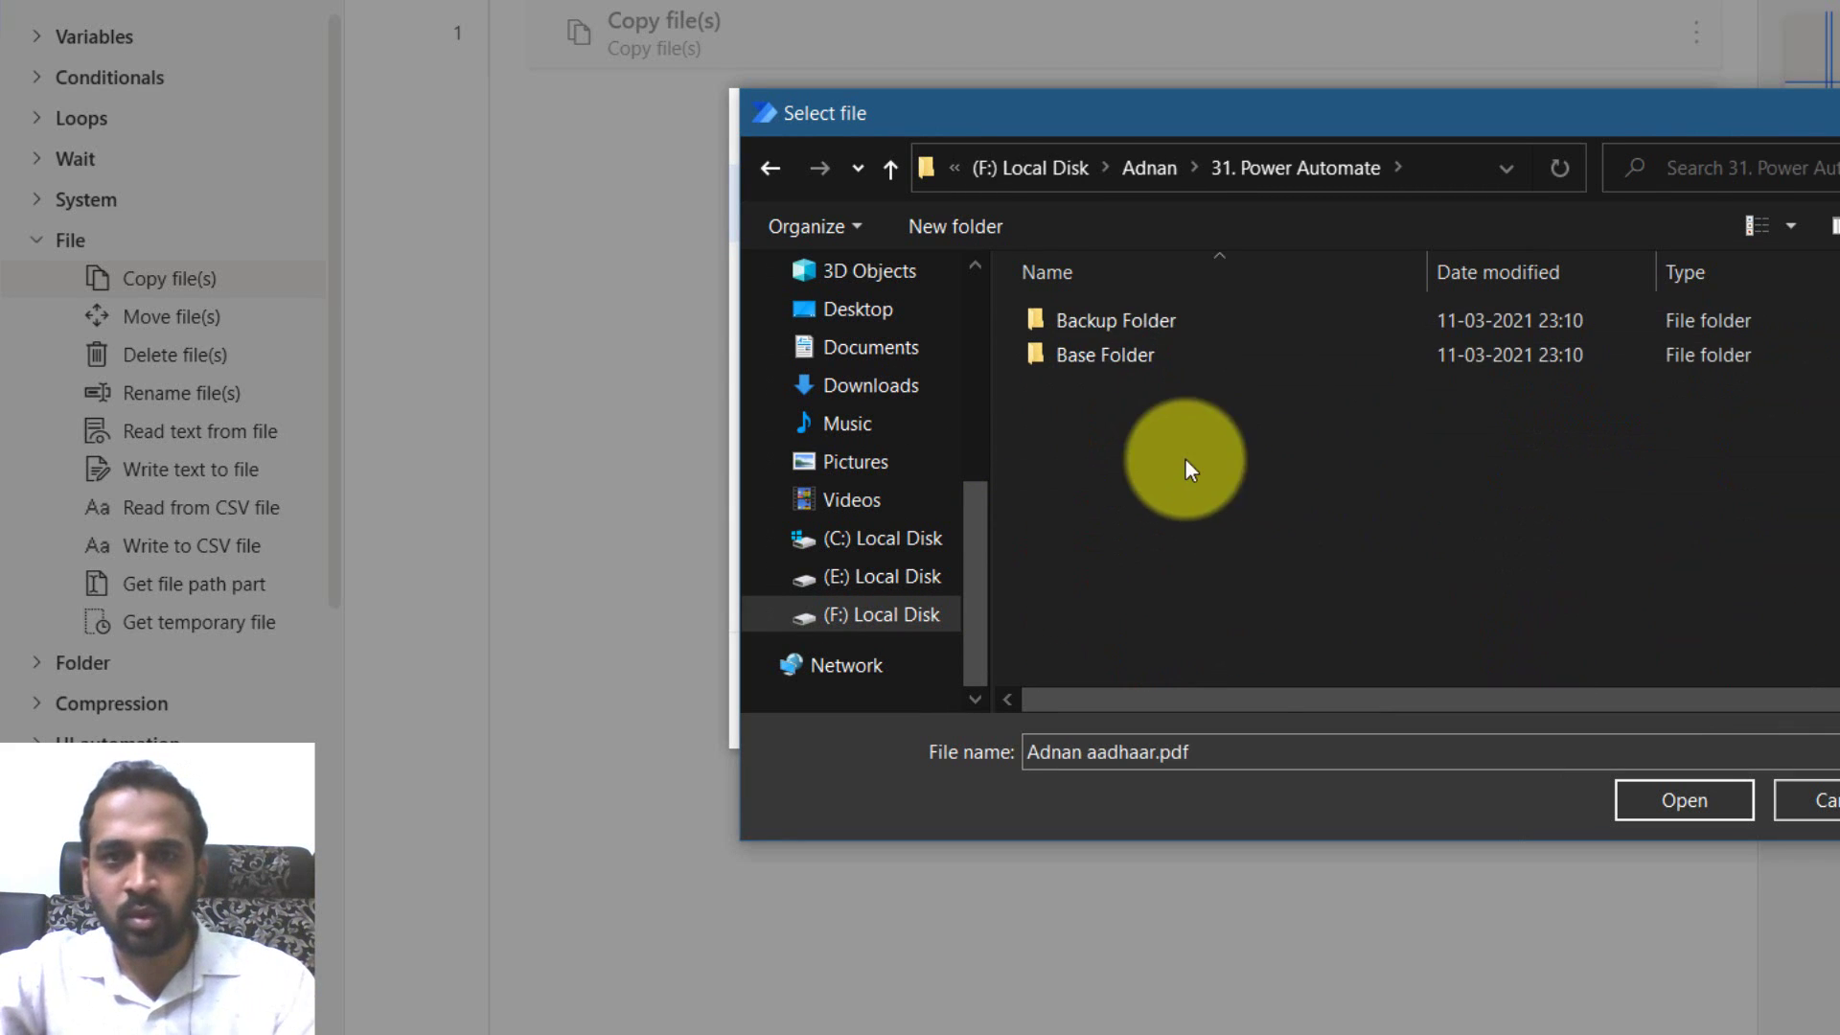
pyautogui.doubleClick(1093, 358)
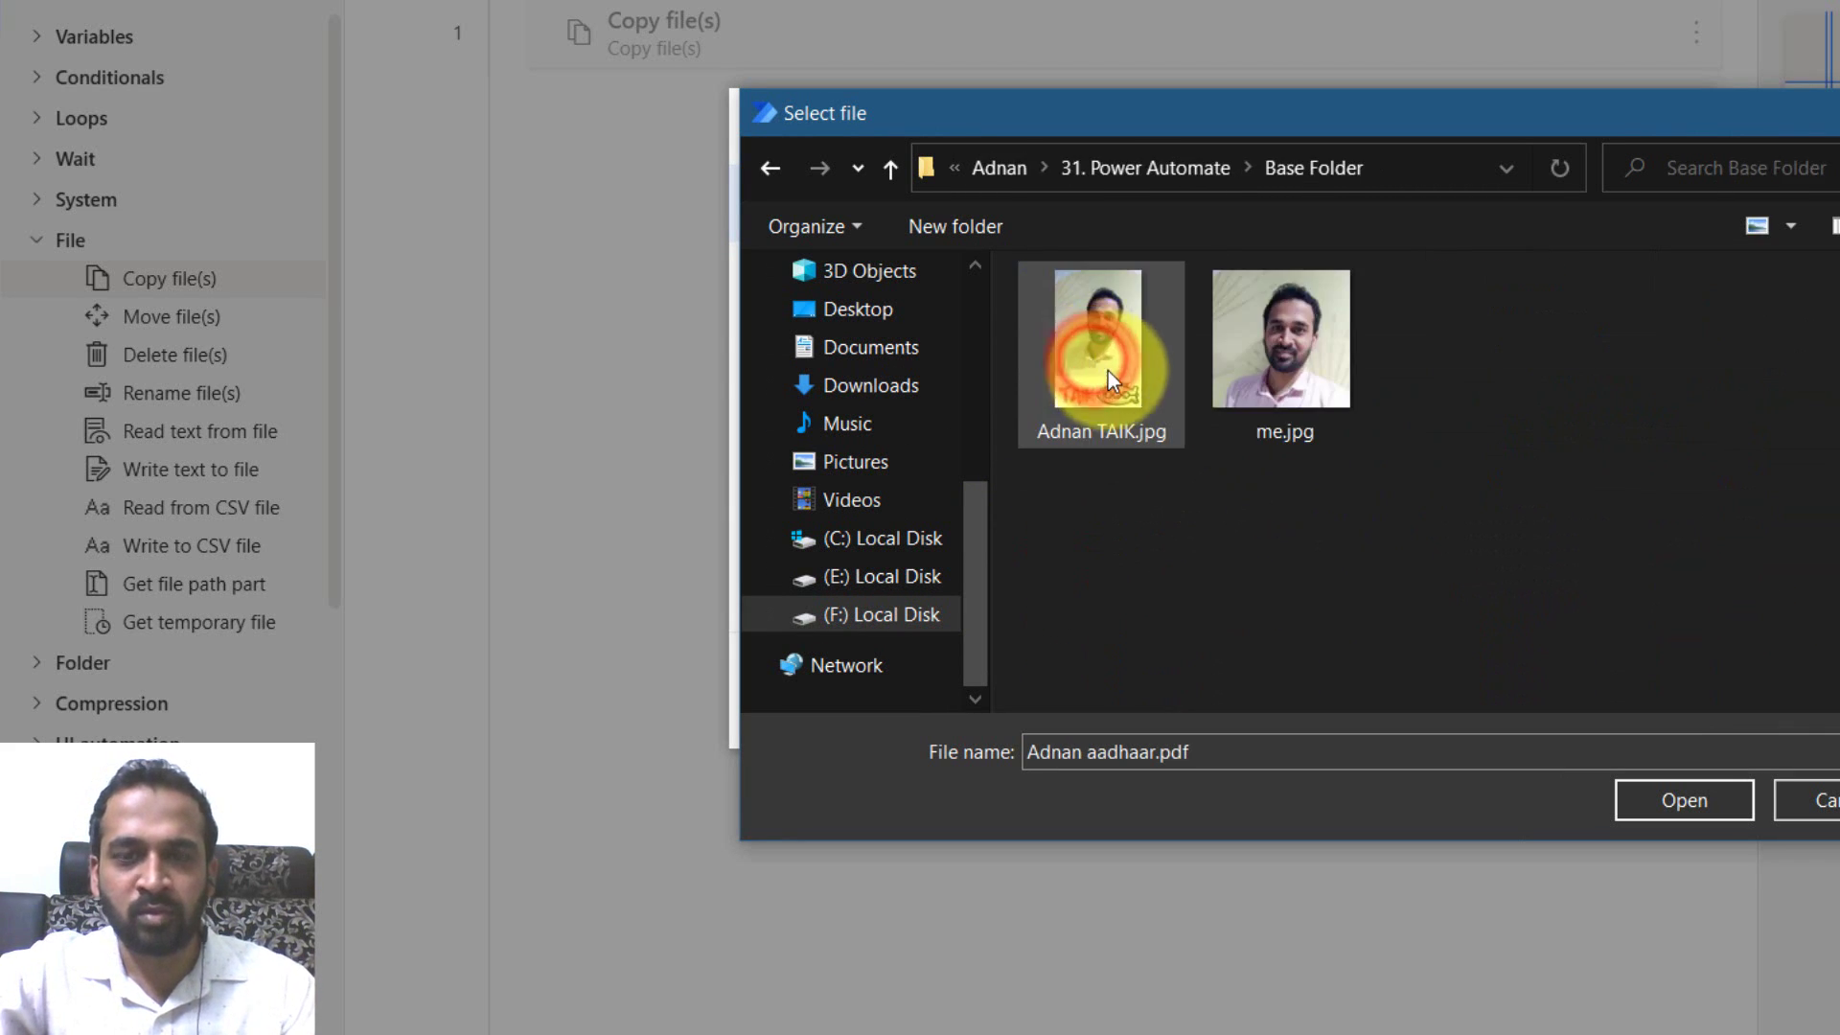
pyautogui.click(1119, 378)
pyautogui.keyDown('ctrl'); pyautogui.click(1284, 371); pyautogui.keyUp('ctrl')
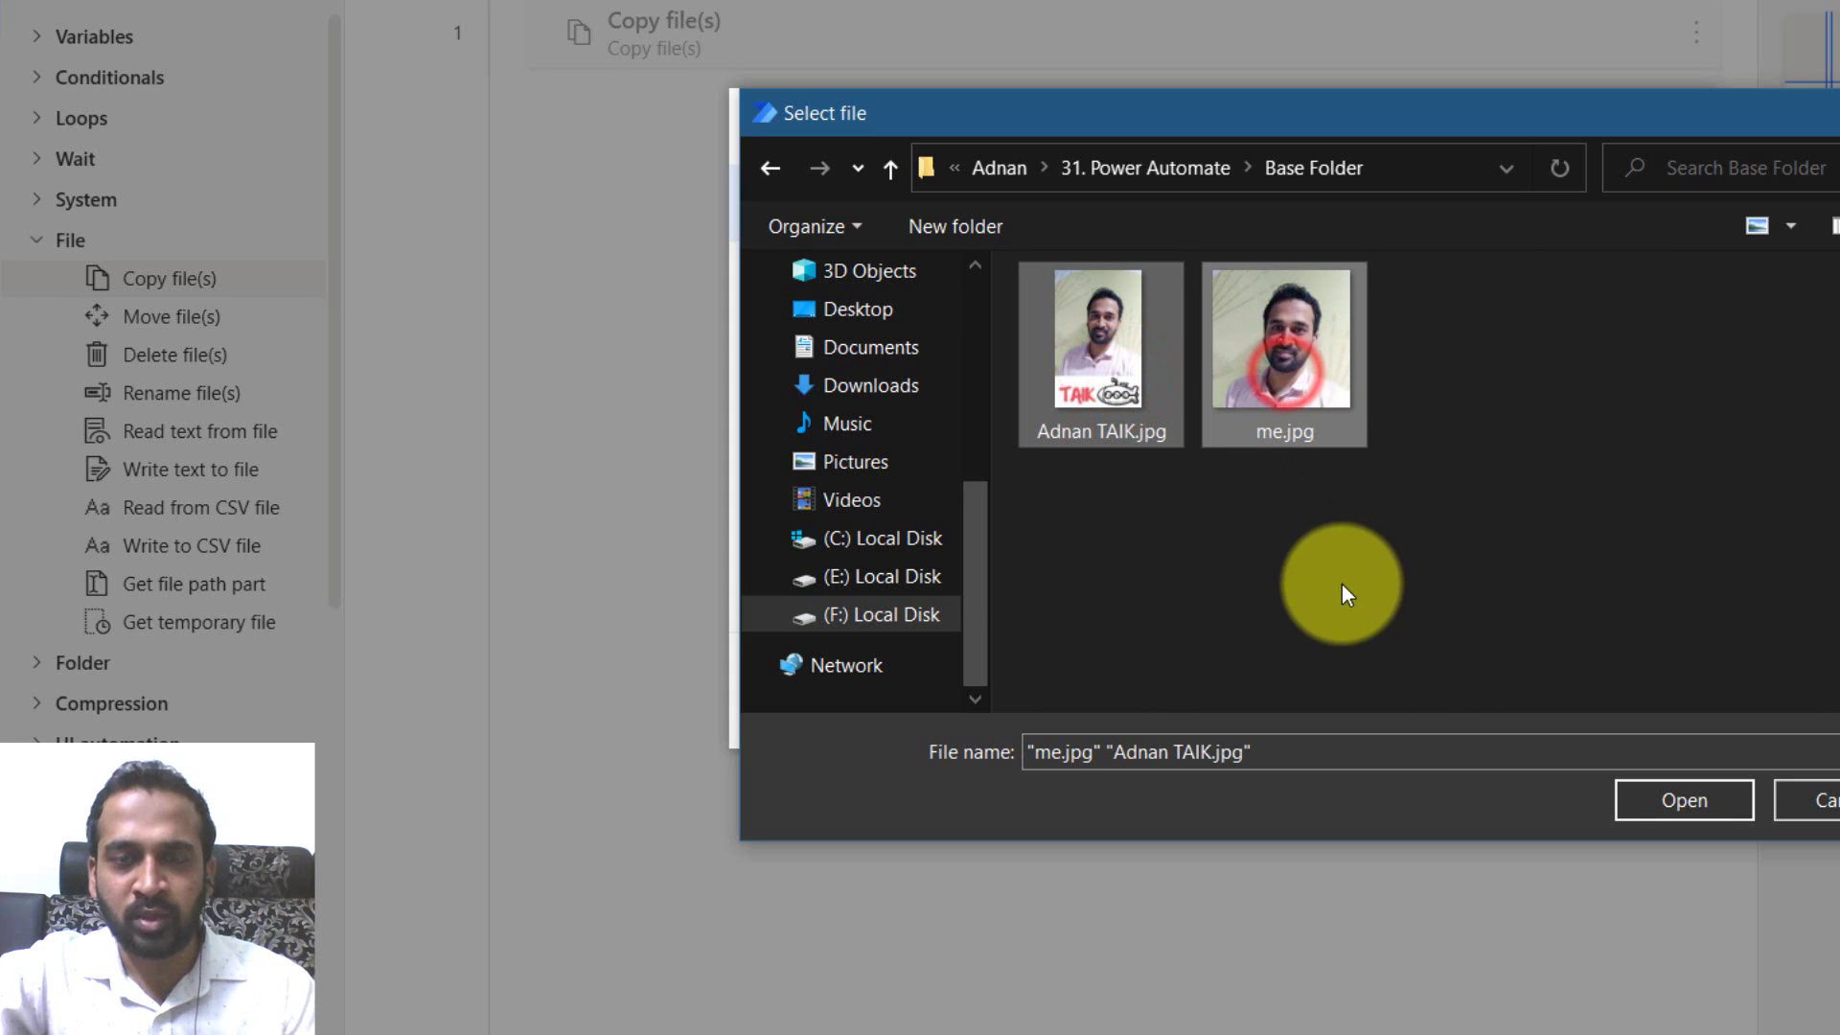
pyautogui.click(1670, 801)
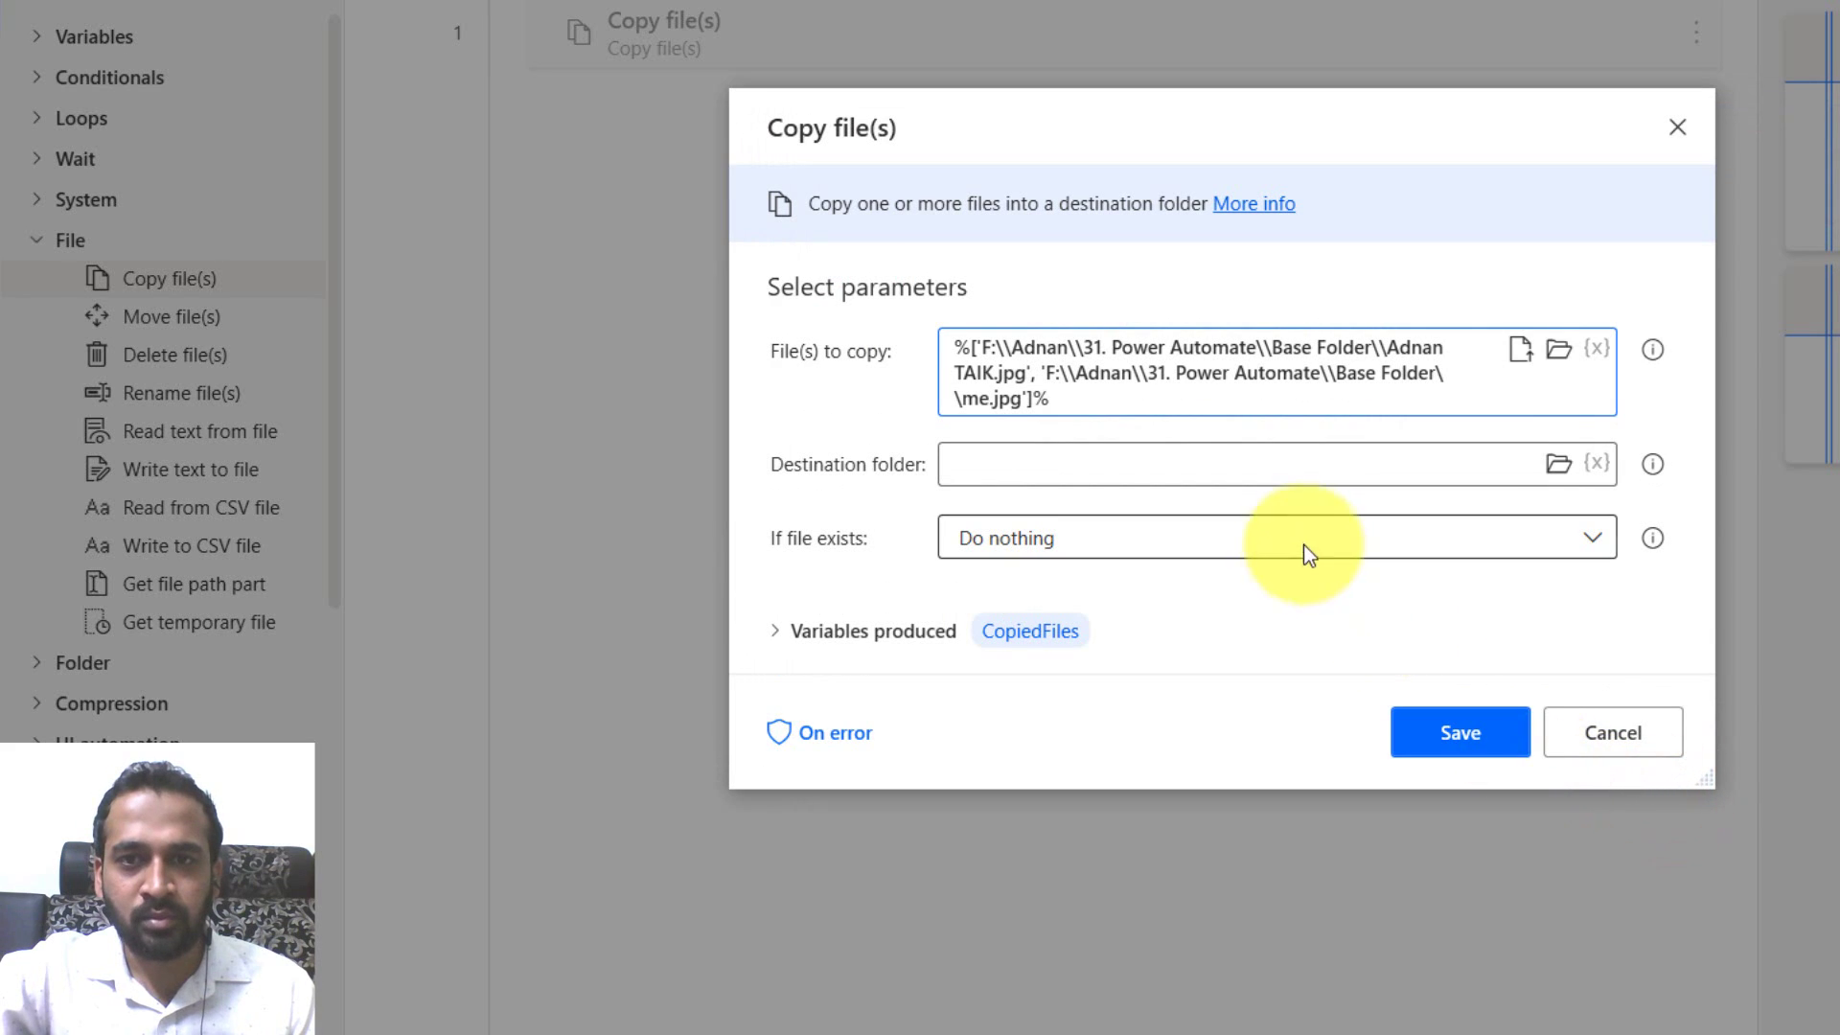
# Set the destination folder to Backup Folder under 31. Power Automate on the F: drive.
pyautogui.click(1561, 469)
pyautogui.scroll(-3, 1092, 532)
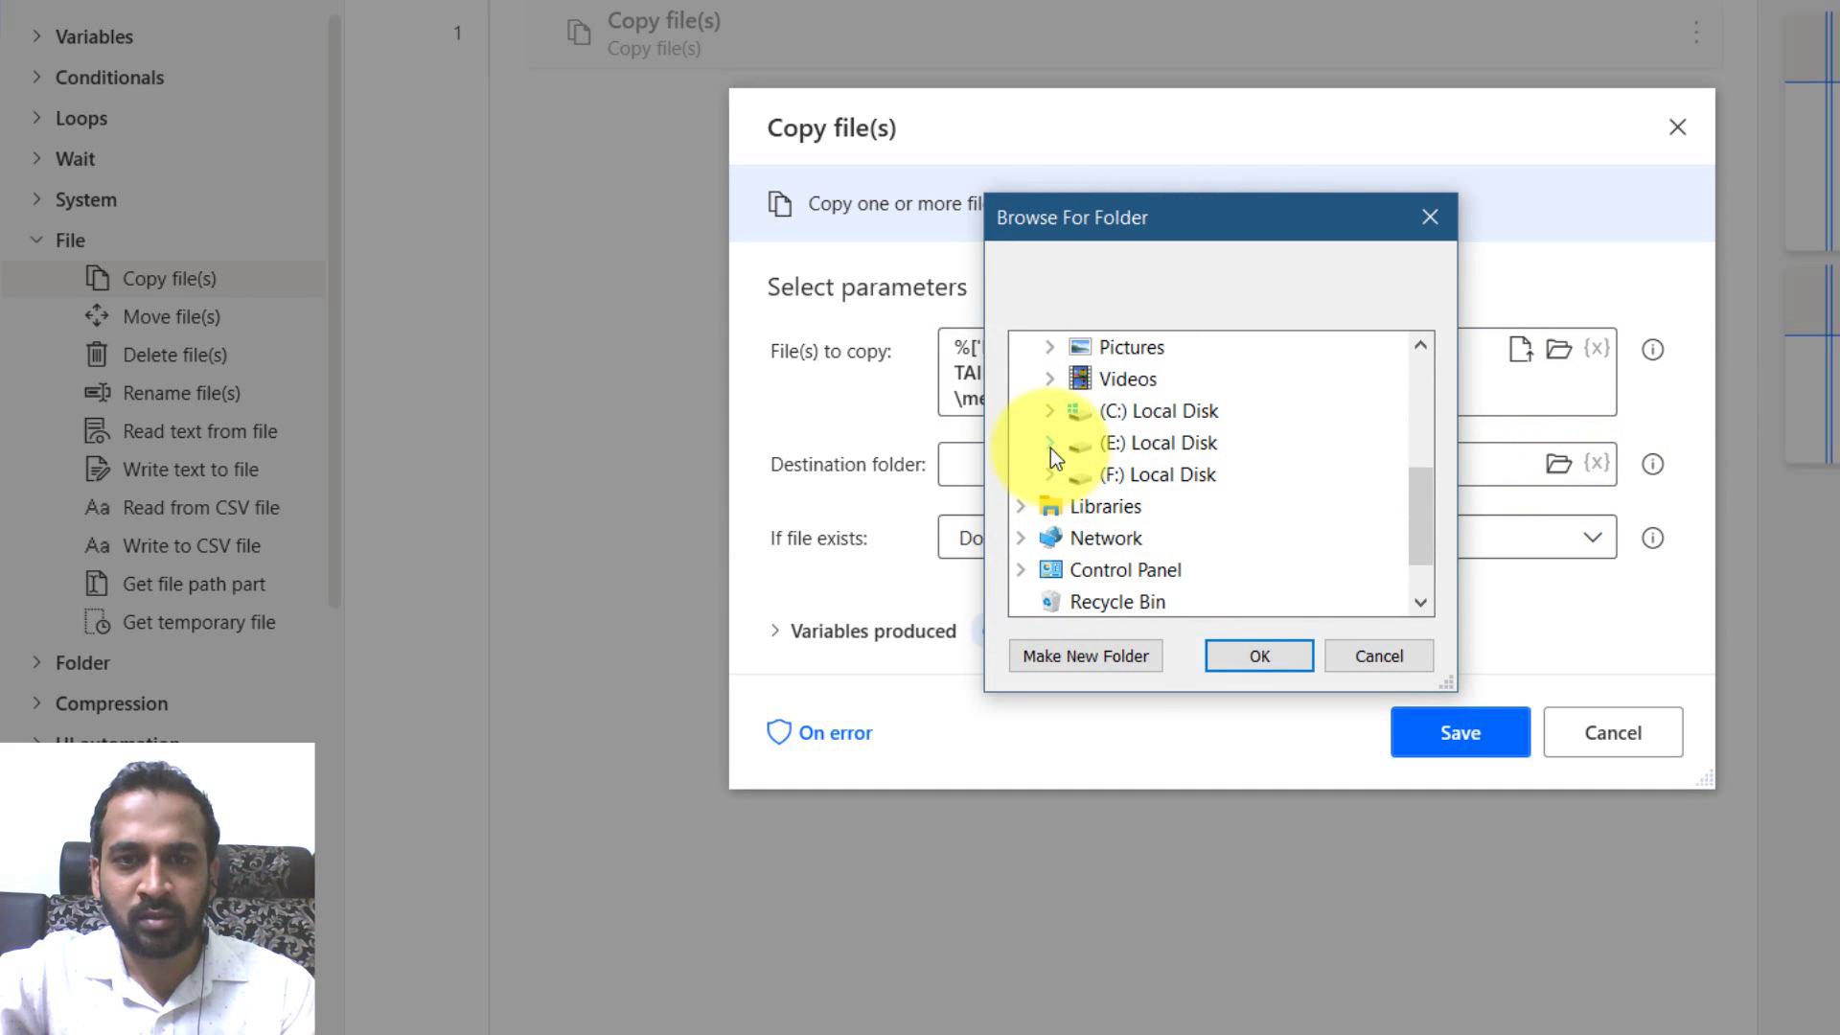
pyautogui.click(1051, 474)
pyautogui.click(1107, 379)
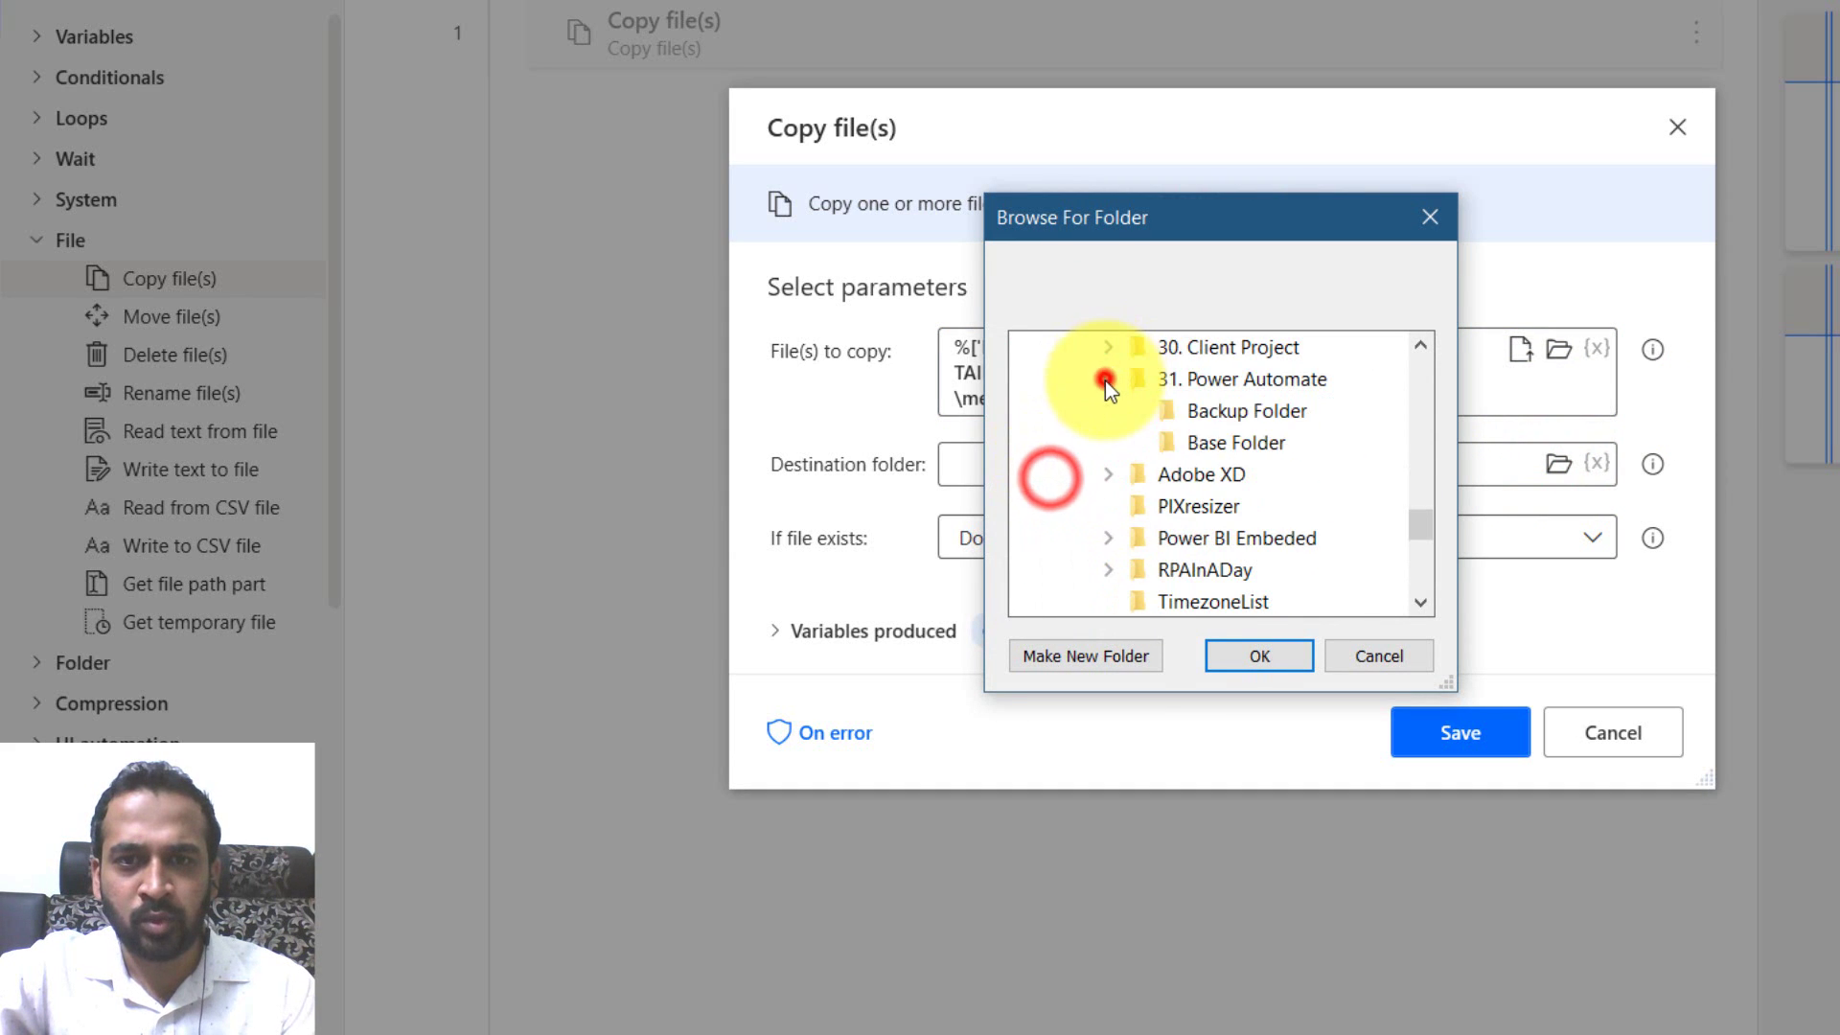
pyautogui.click(1232, 412)
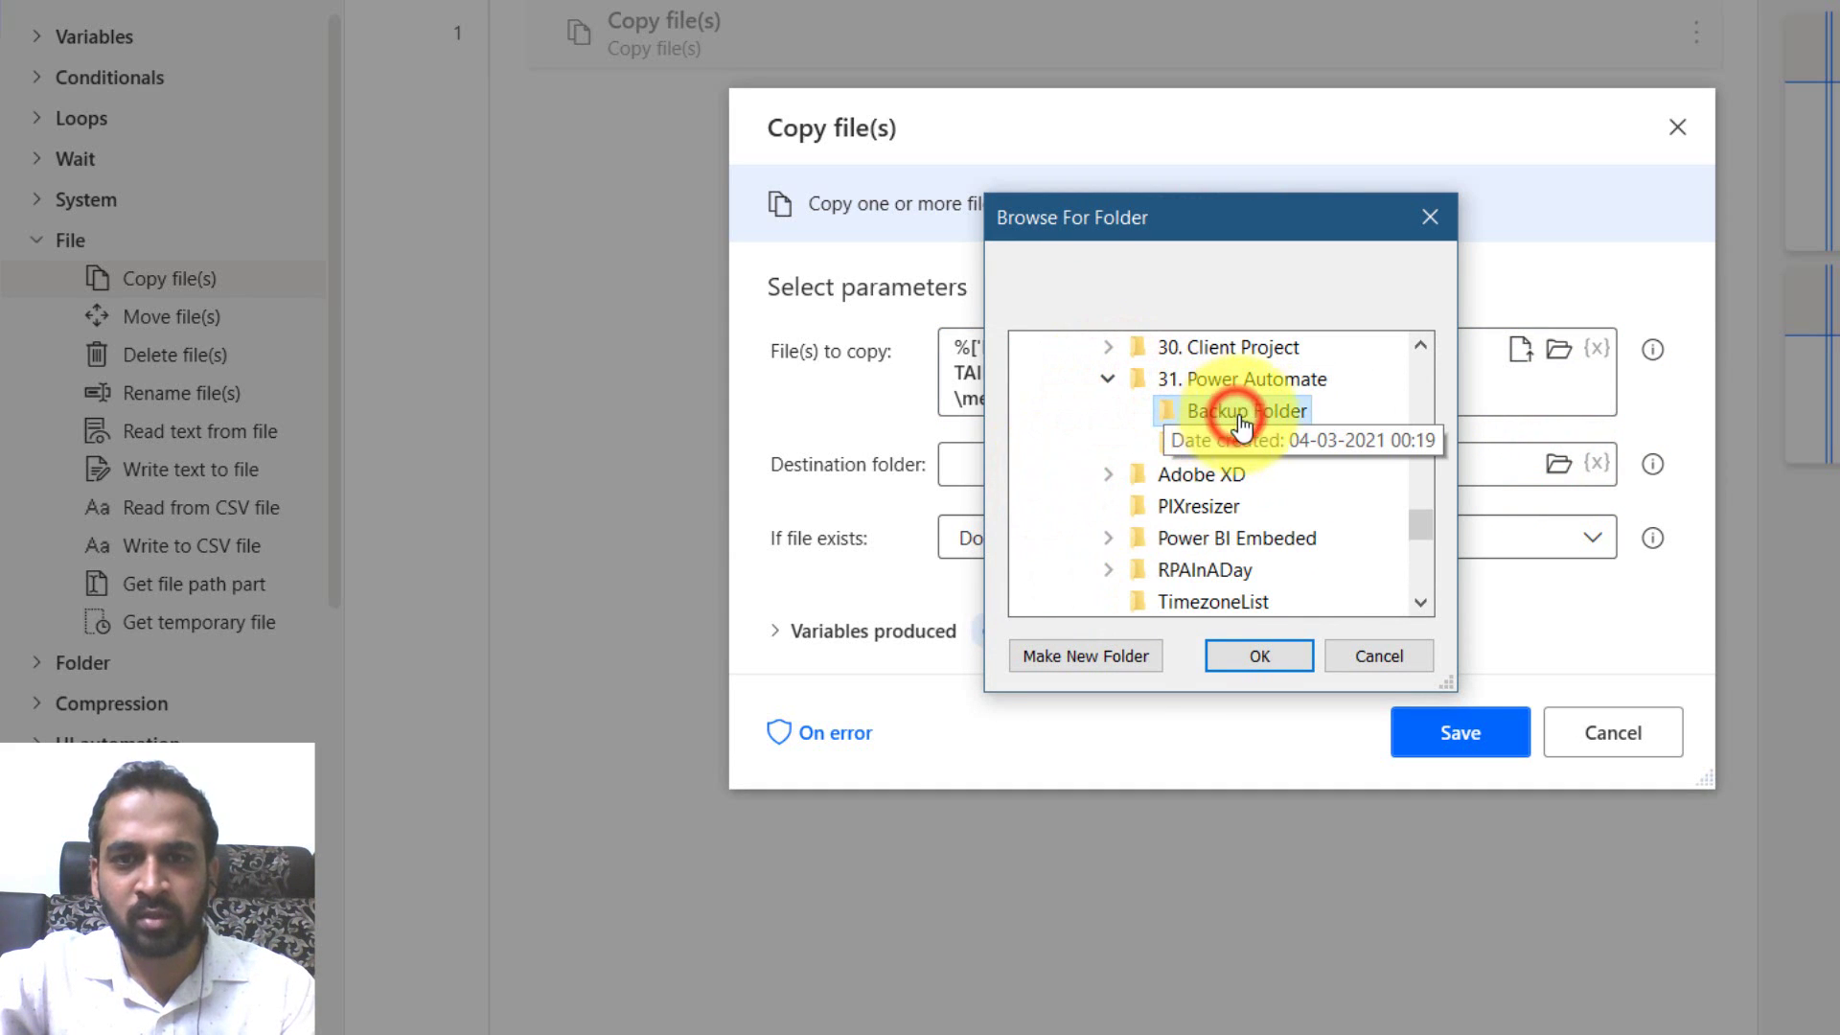
pyautogui.click(1261, 656)
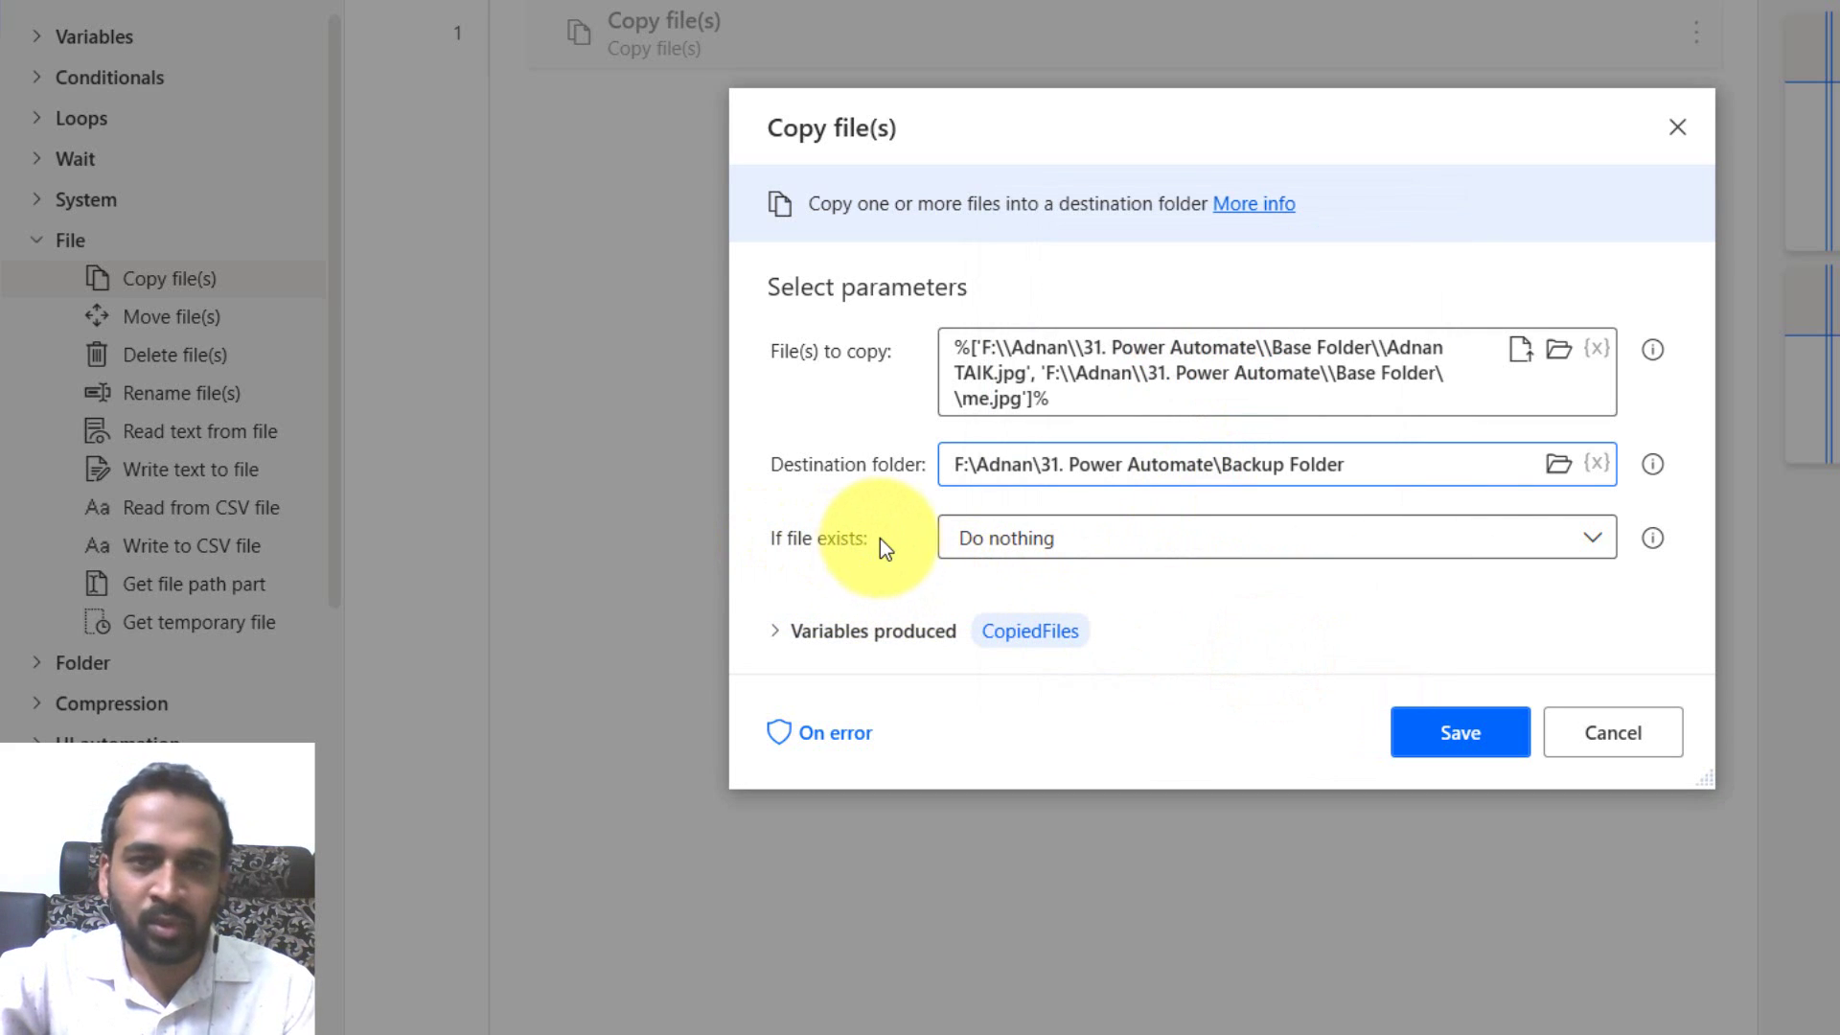
# Keep If file exists on Do nothing and show the Variables produced section.
pyautogui.click(1599, 543)
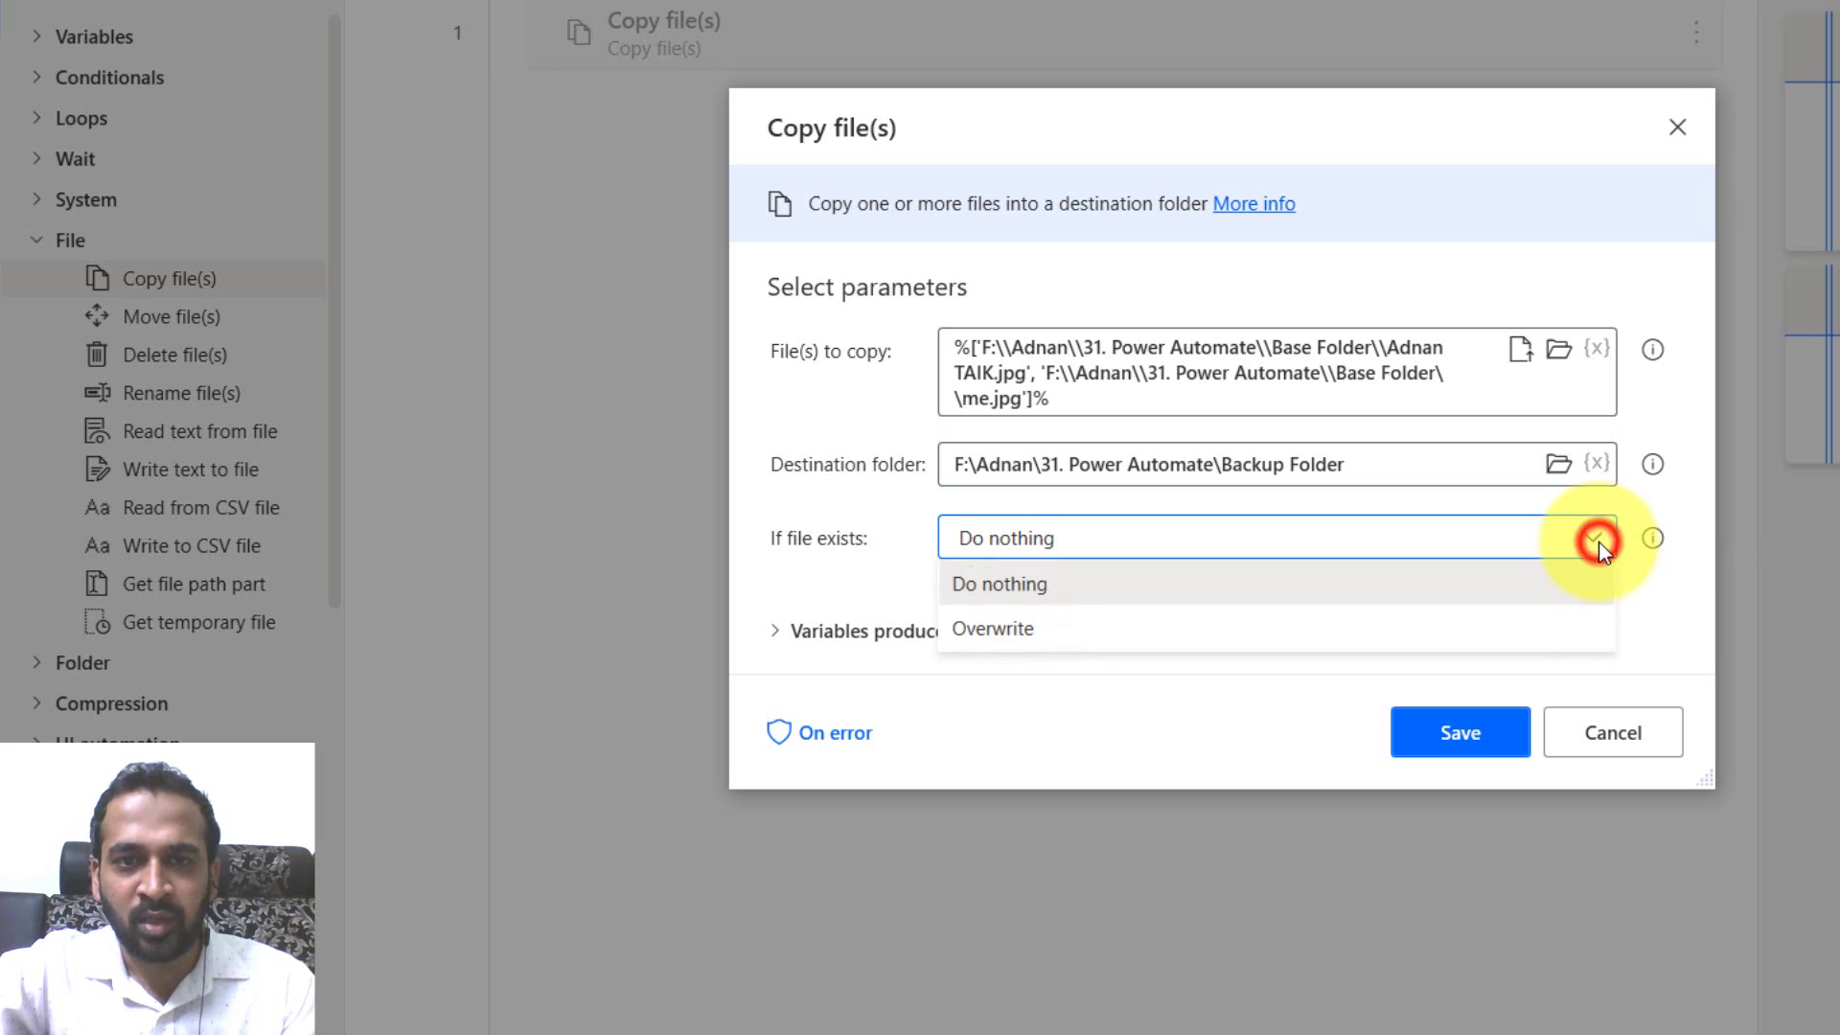
pyautogui.click(1089, 581)
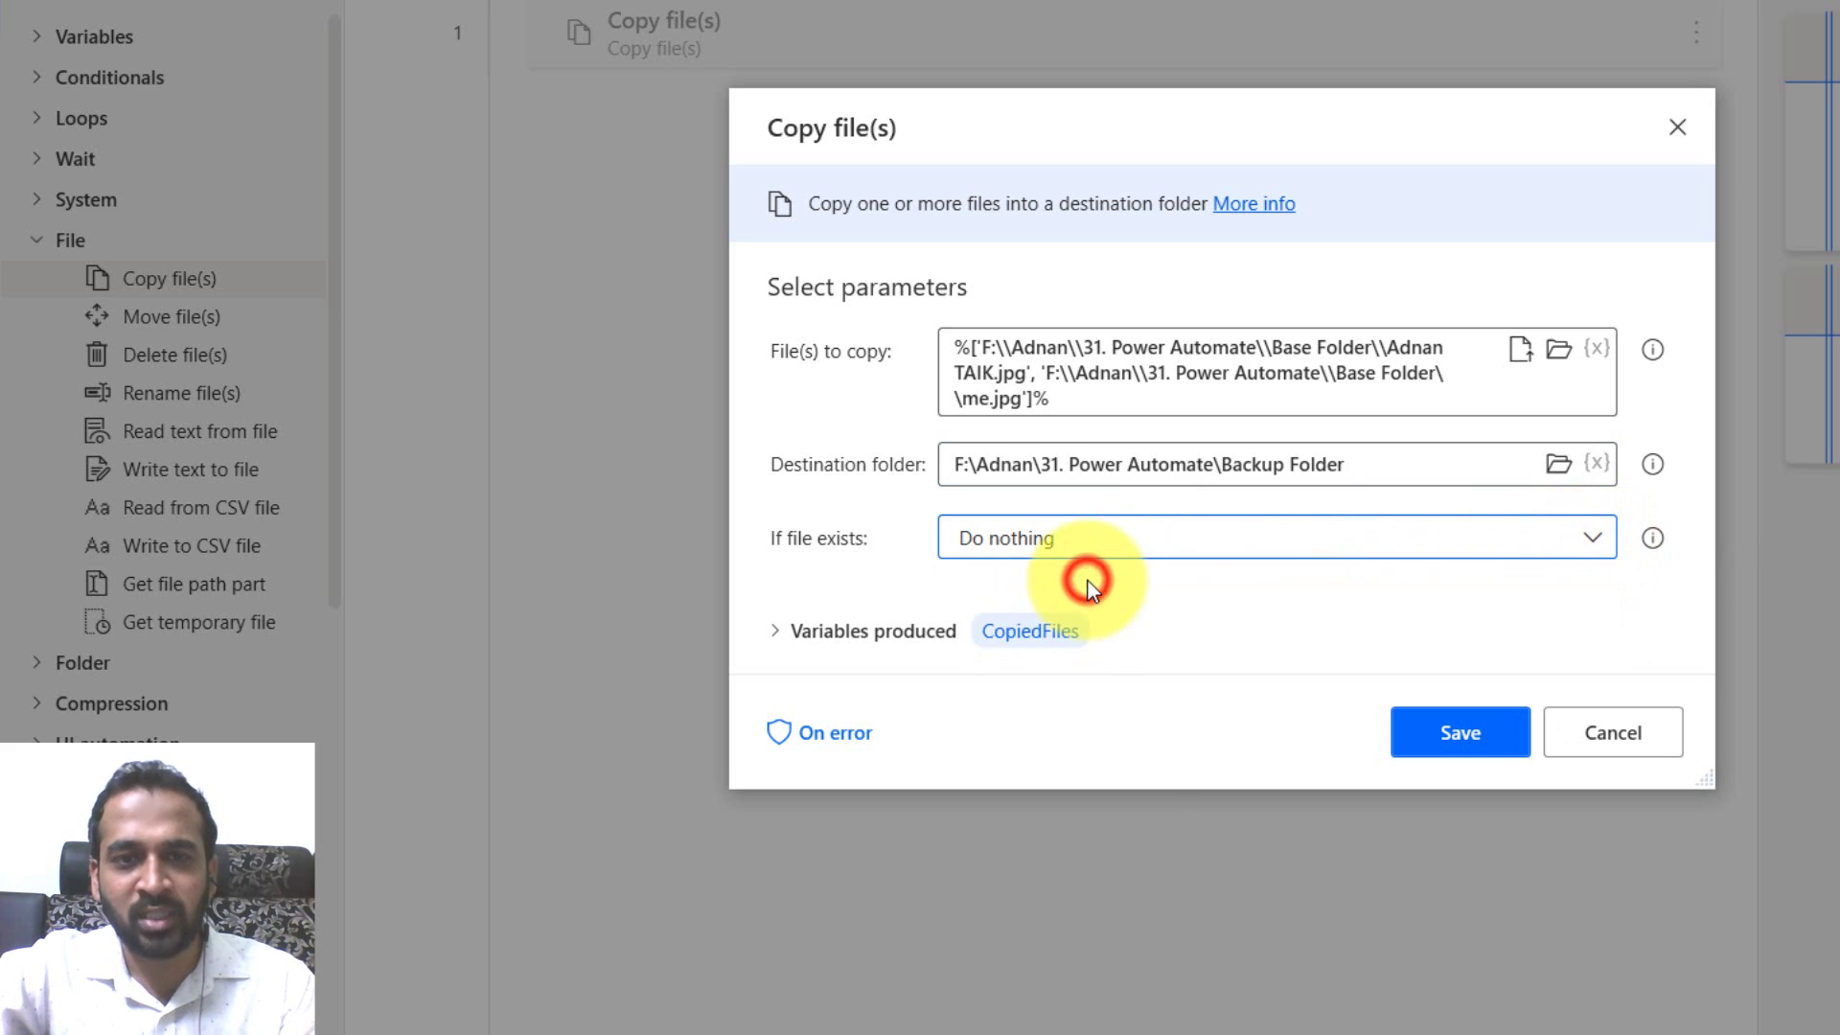
pyautogui.click(770, 631)
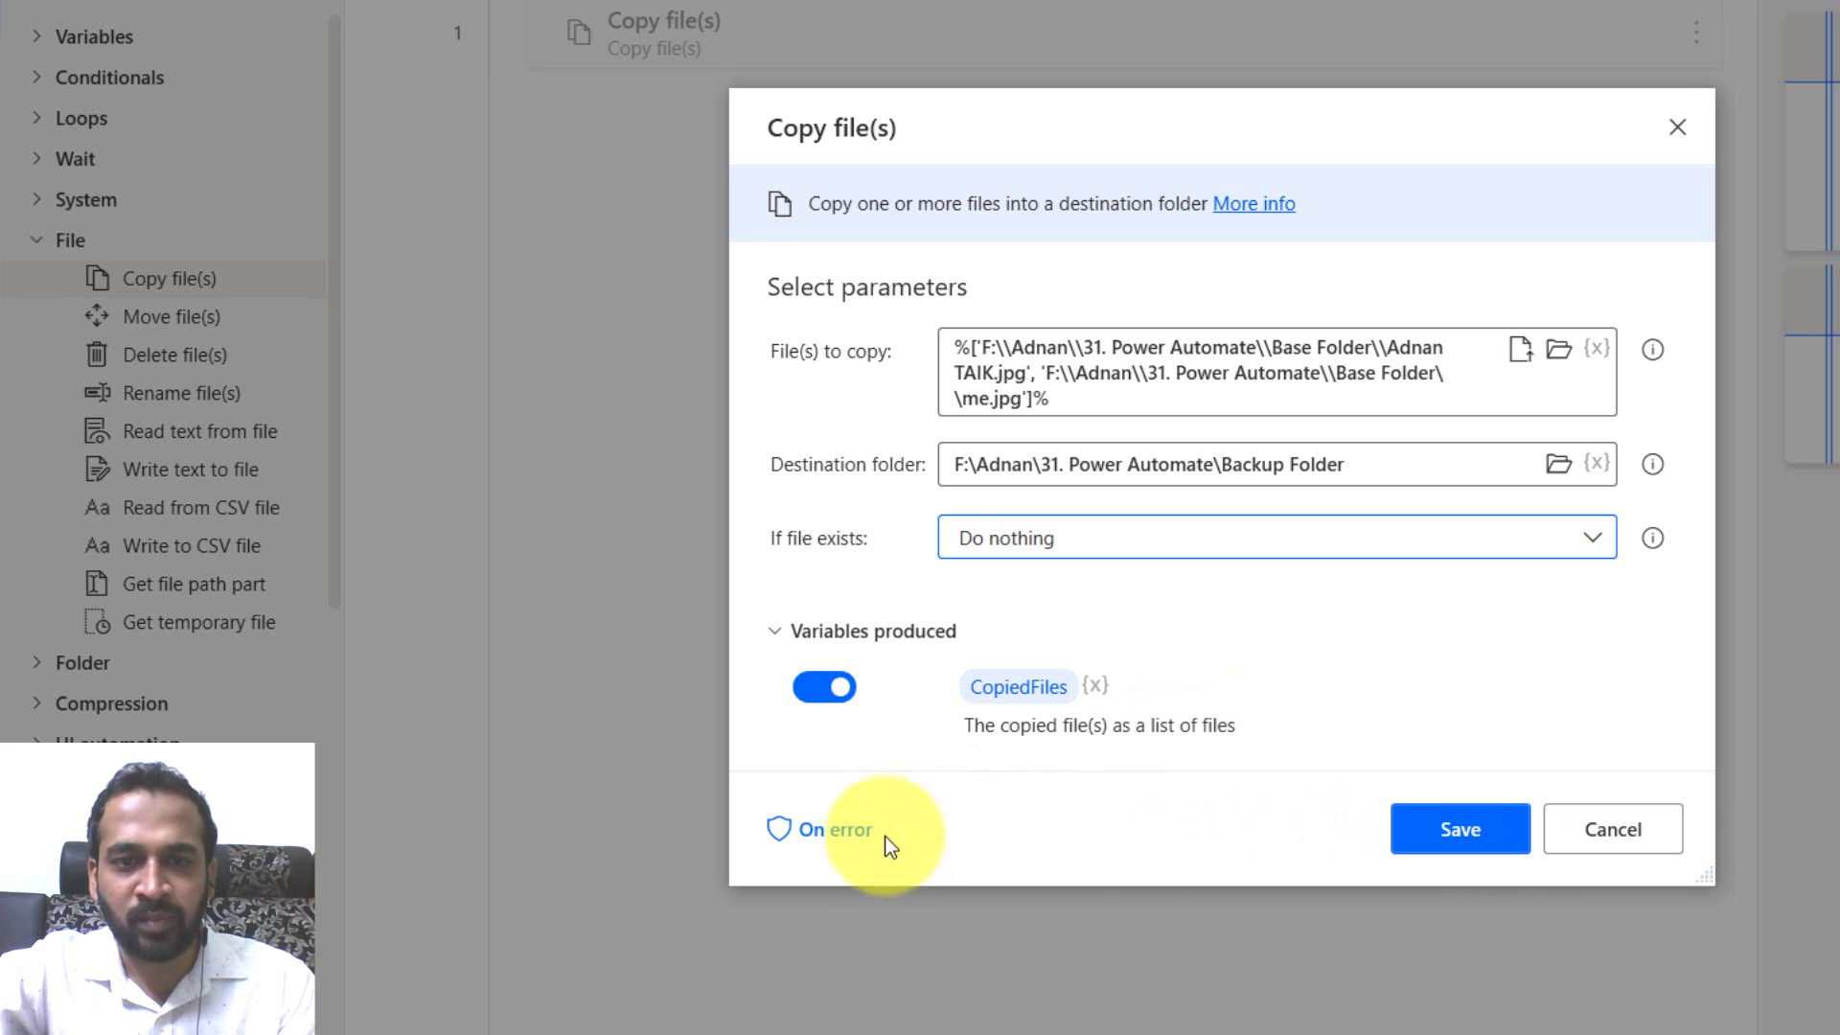
# Review the On error settings, return to the parameters and save the Copy file(s) action.
pyautogui.click(830, 829)
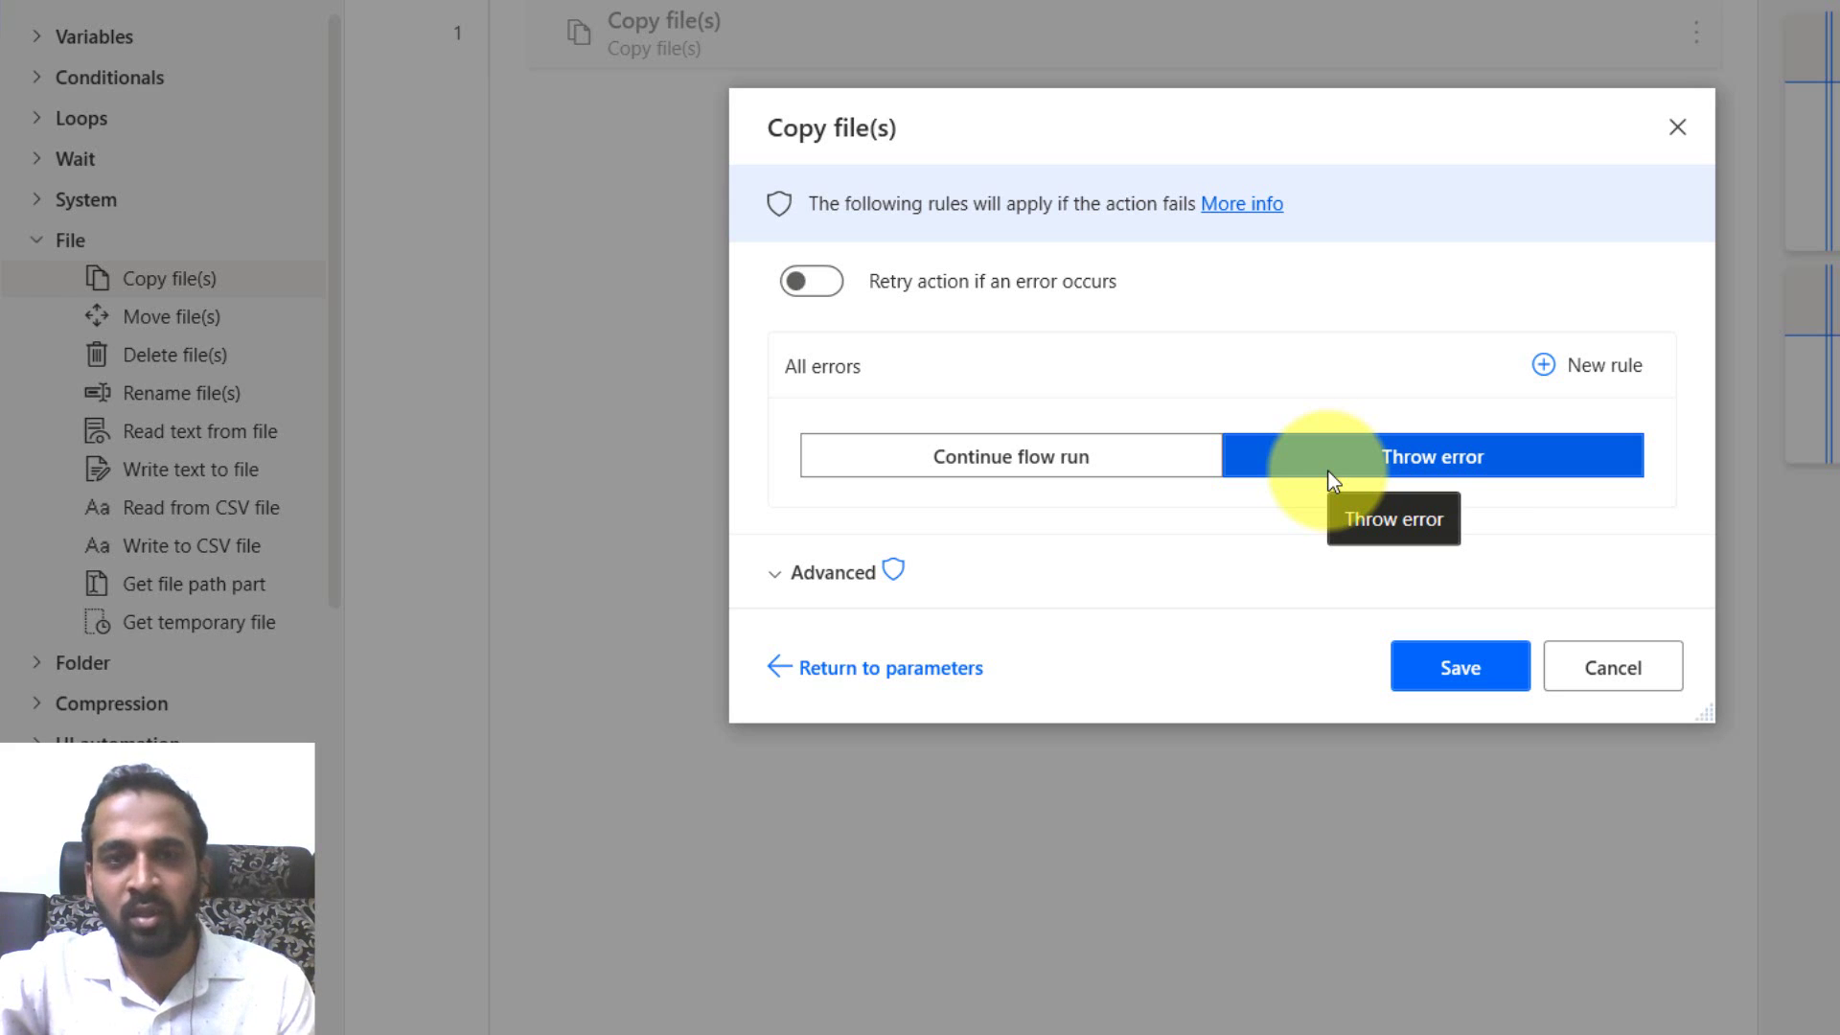
pyautogui.click(837, 671)
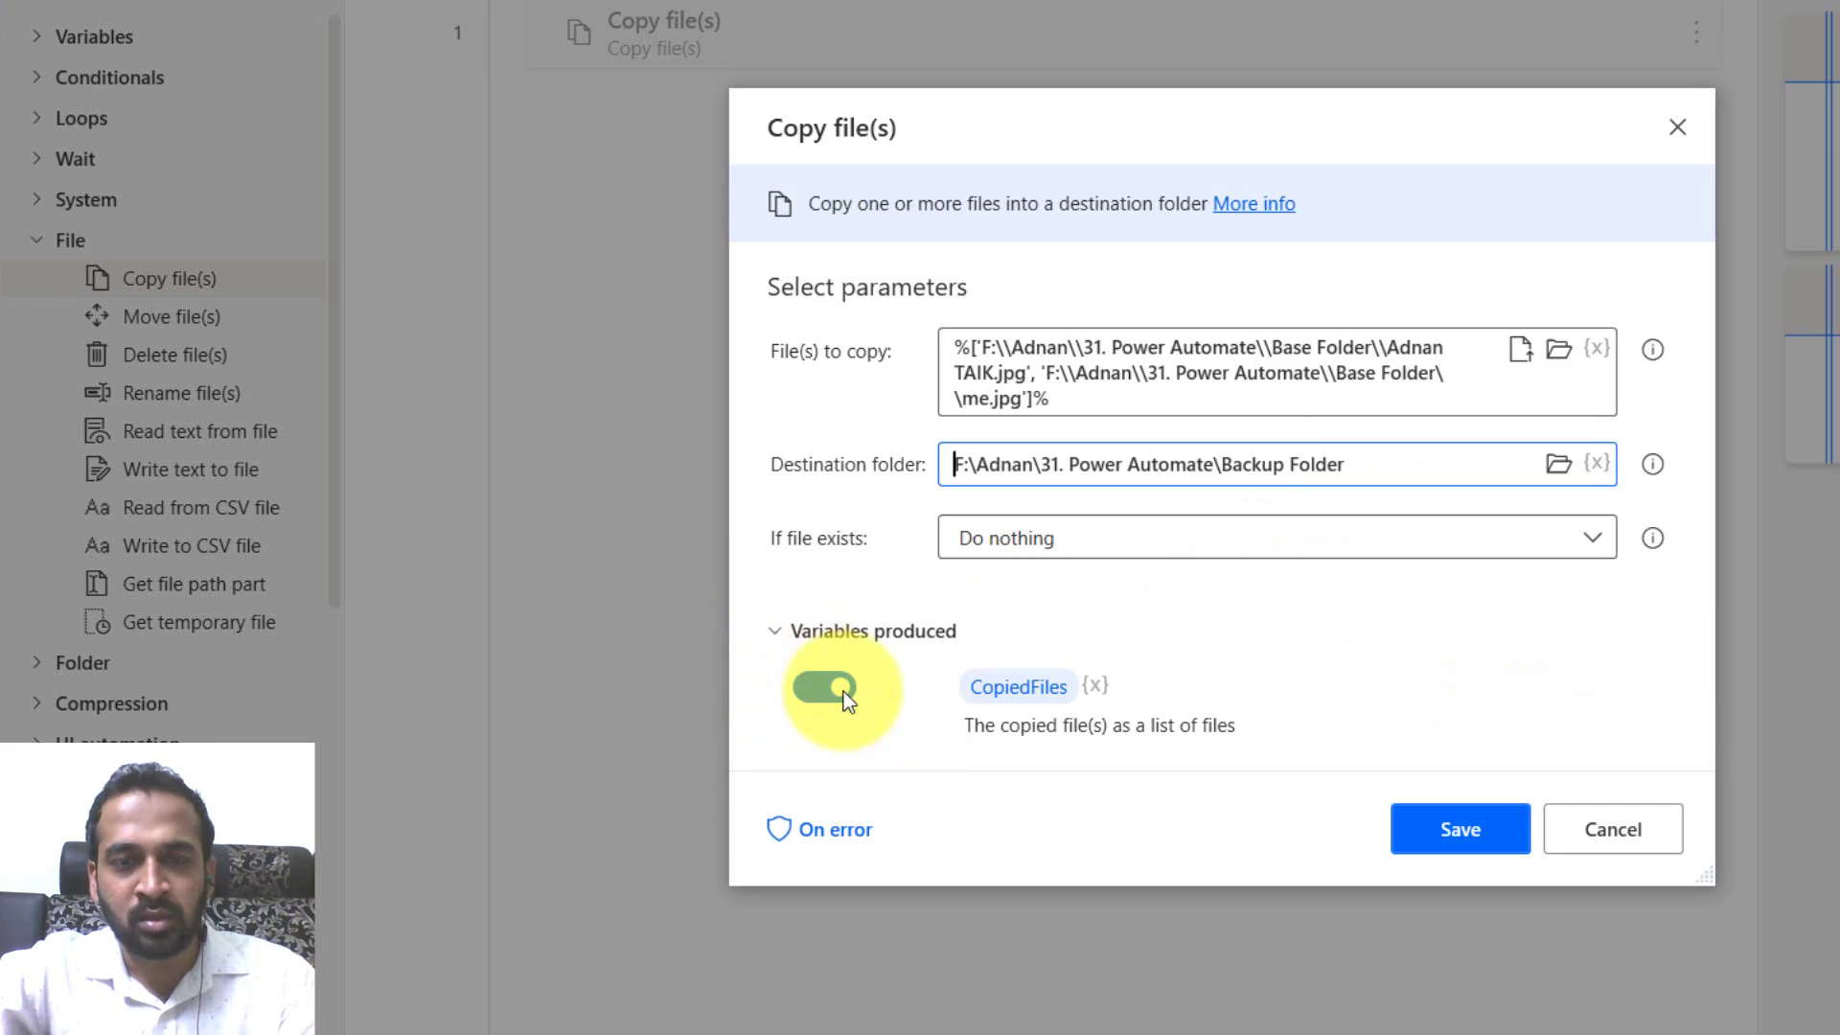
pyautogui.click(1463, 830)
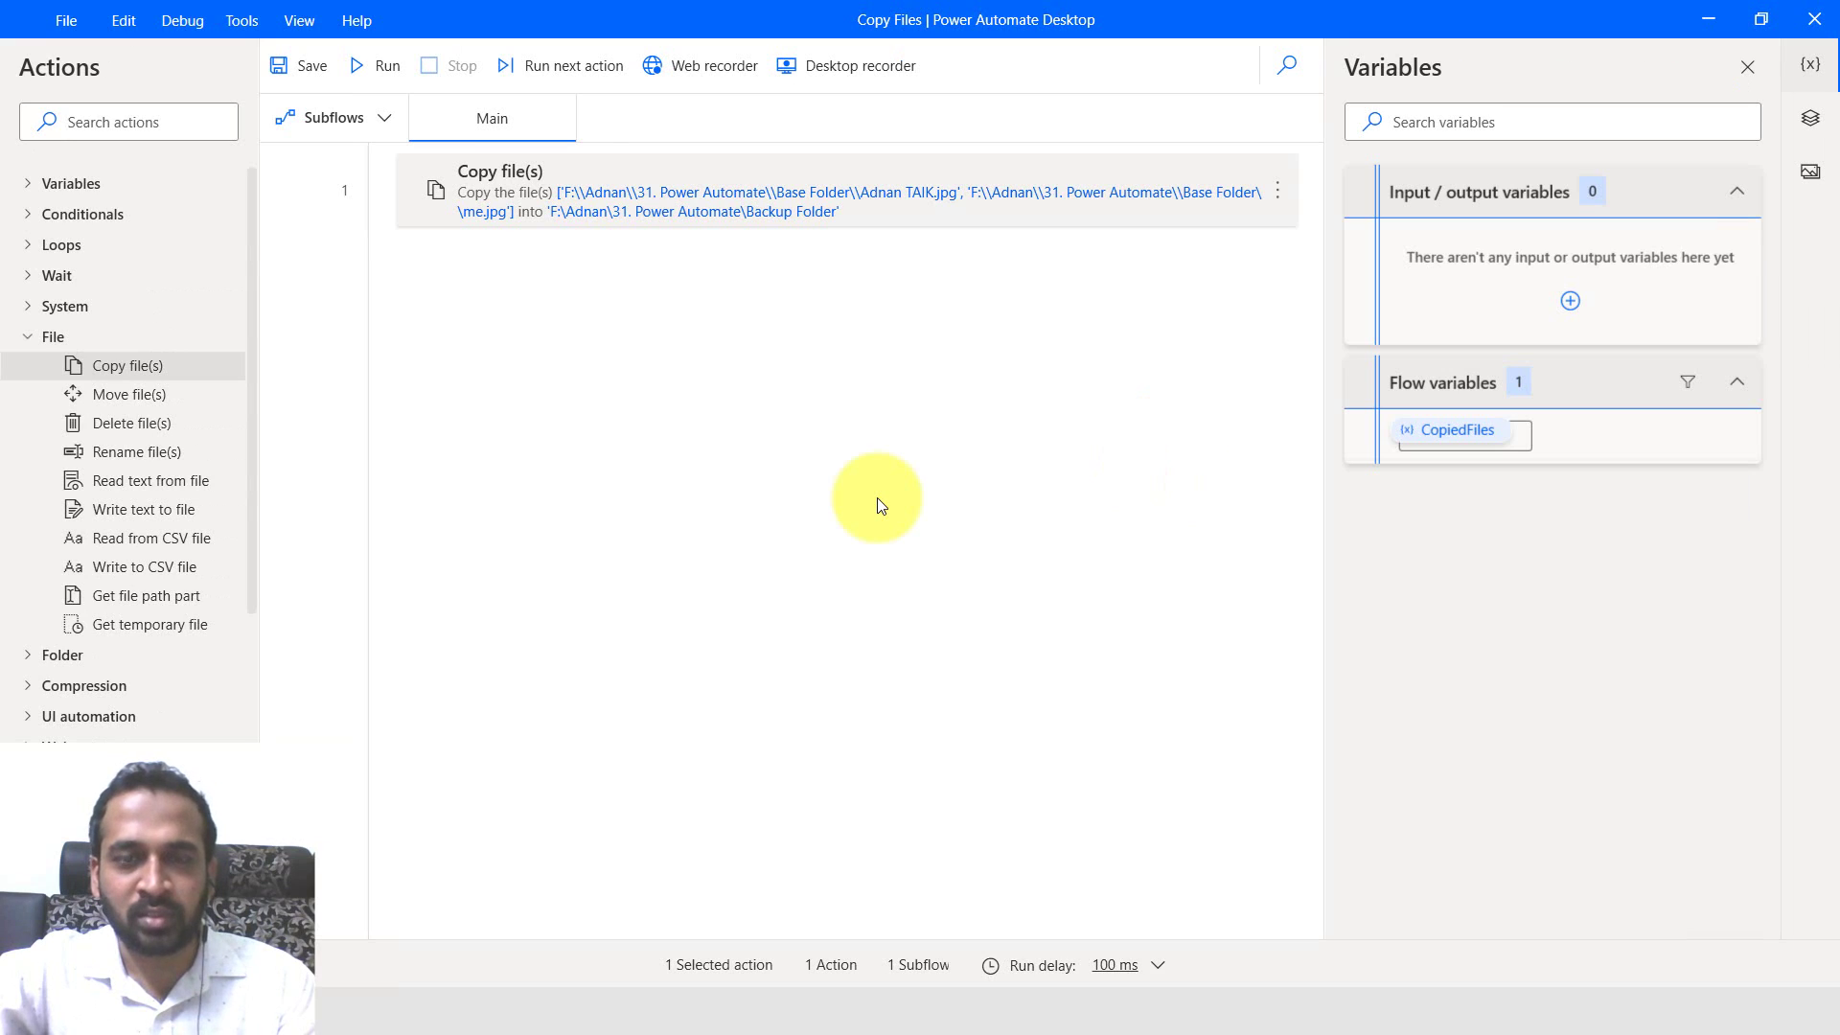
pyautogui.hotkey('alt', 'Tab')
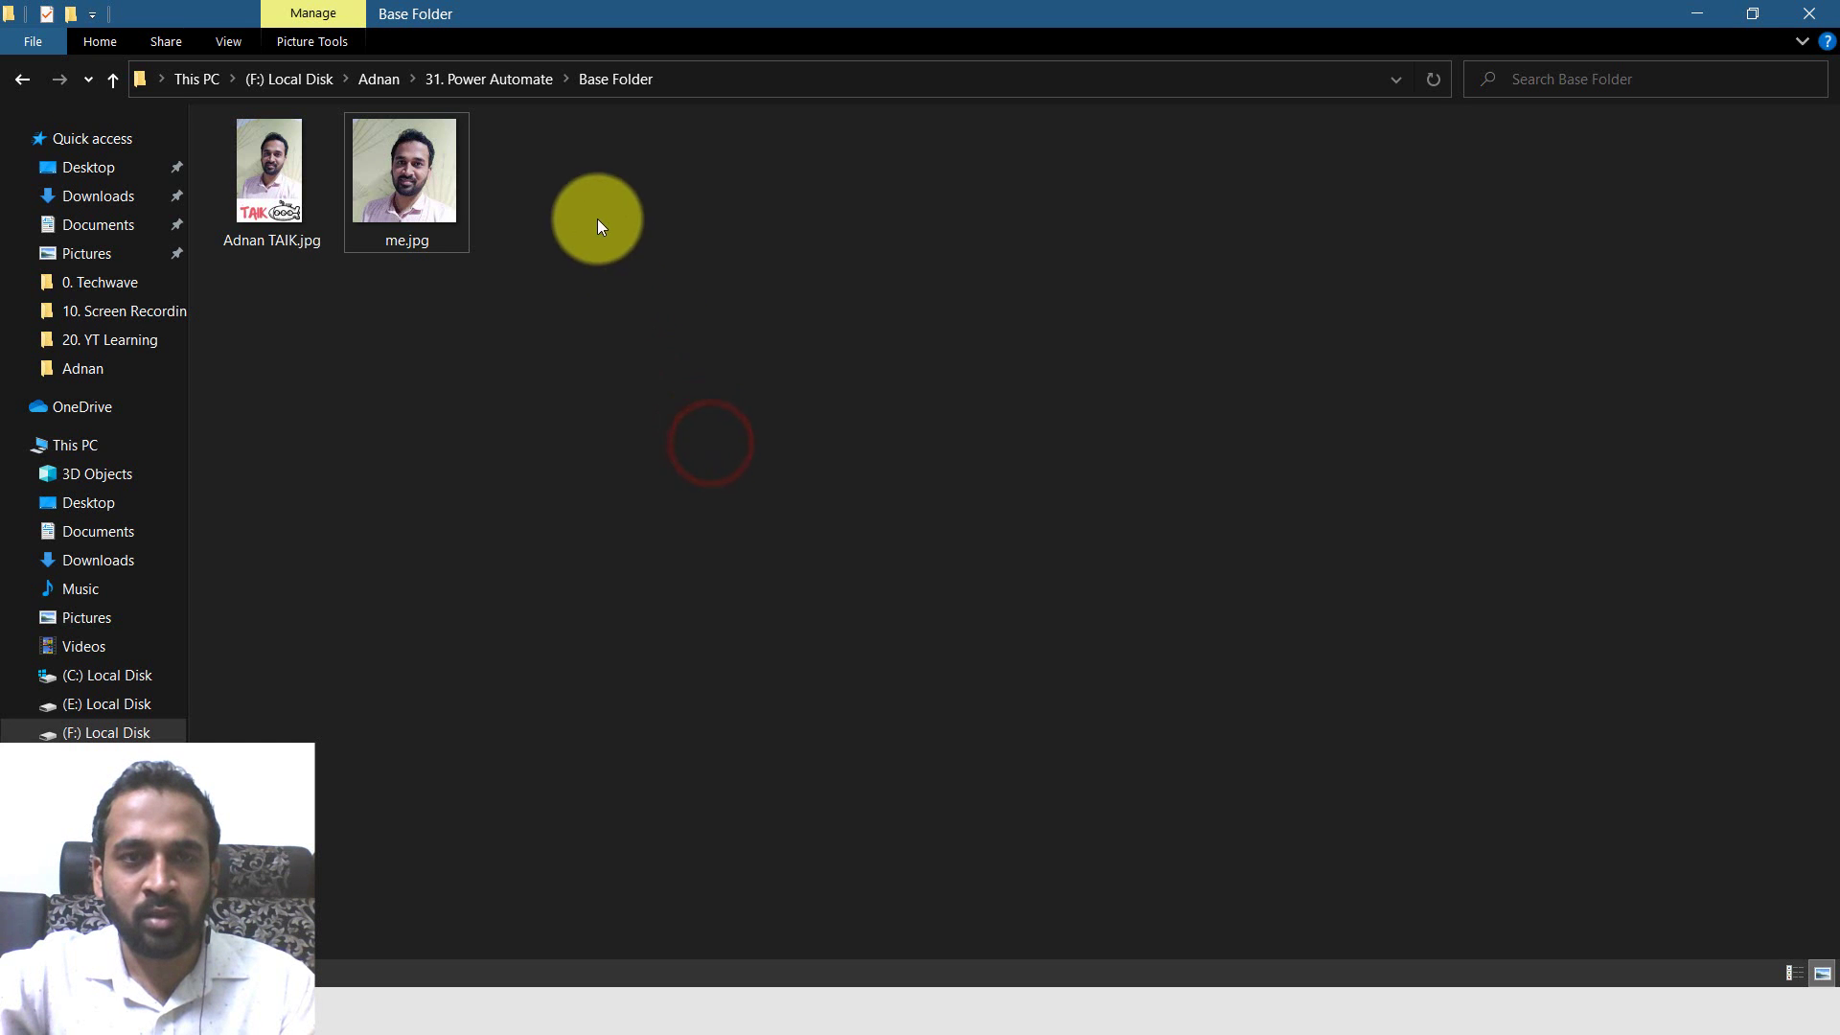
pyautogui.click(487, 80)
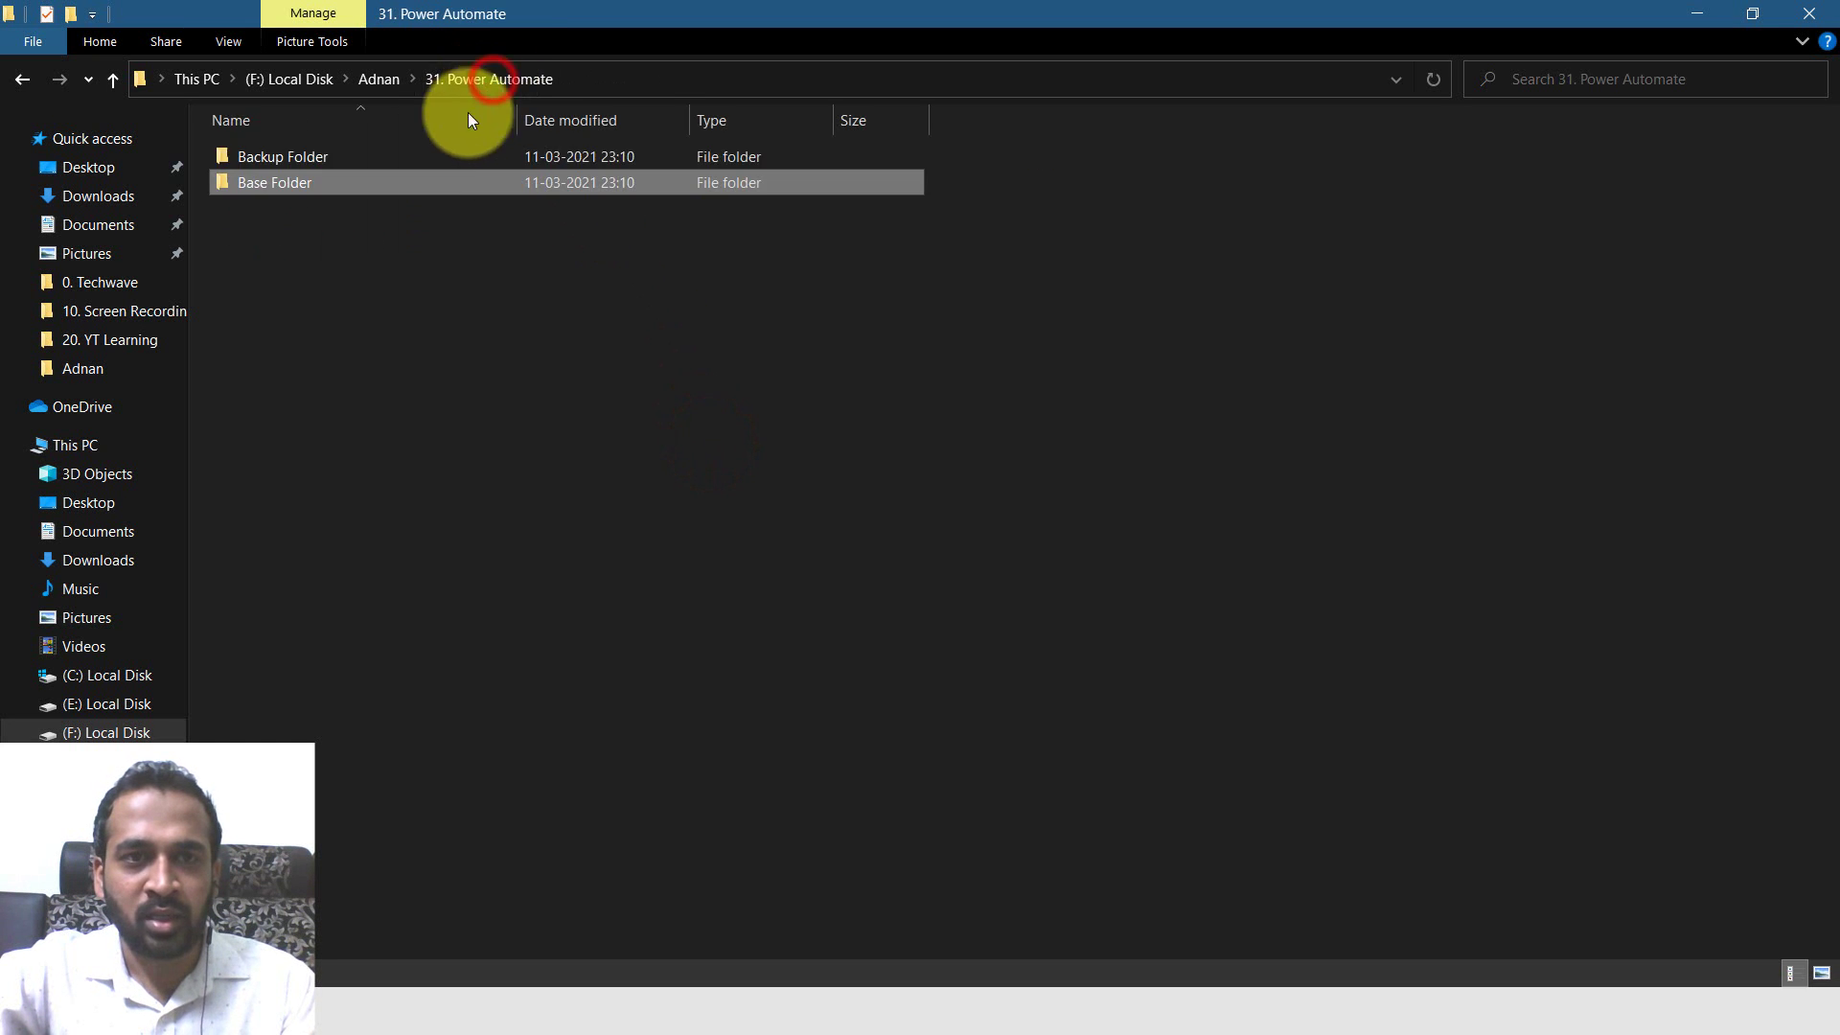
pyautogui.doubleClick(285, 159)
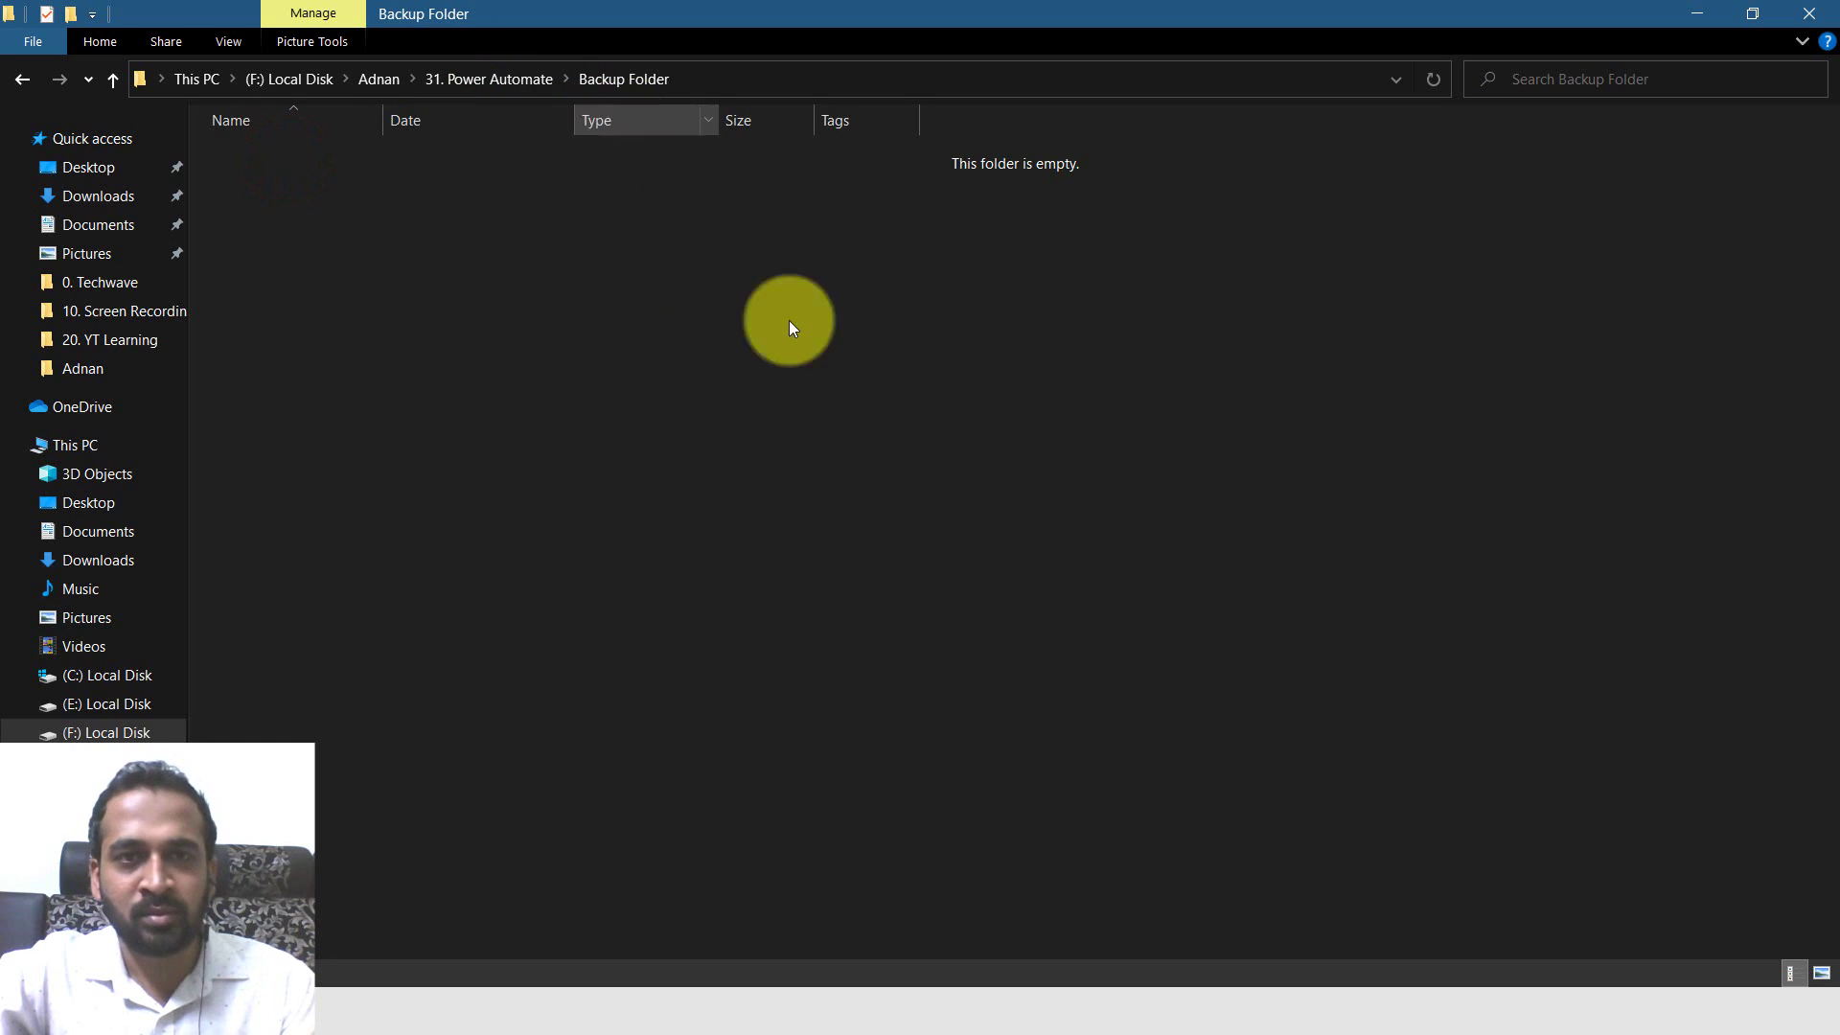
pyautogui.hotkey('alt', 'Tab')
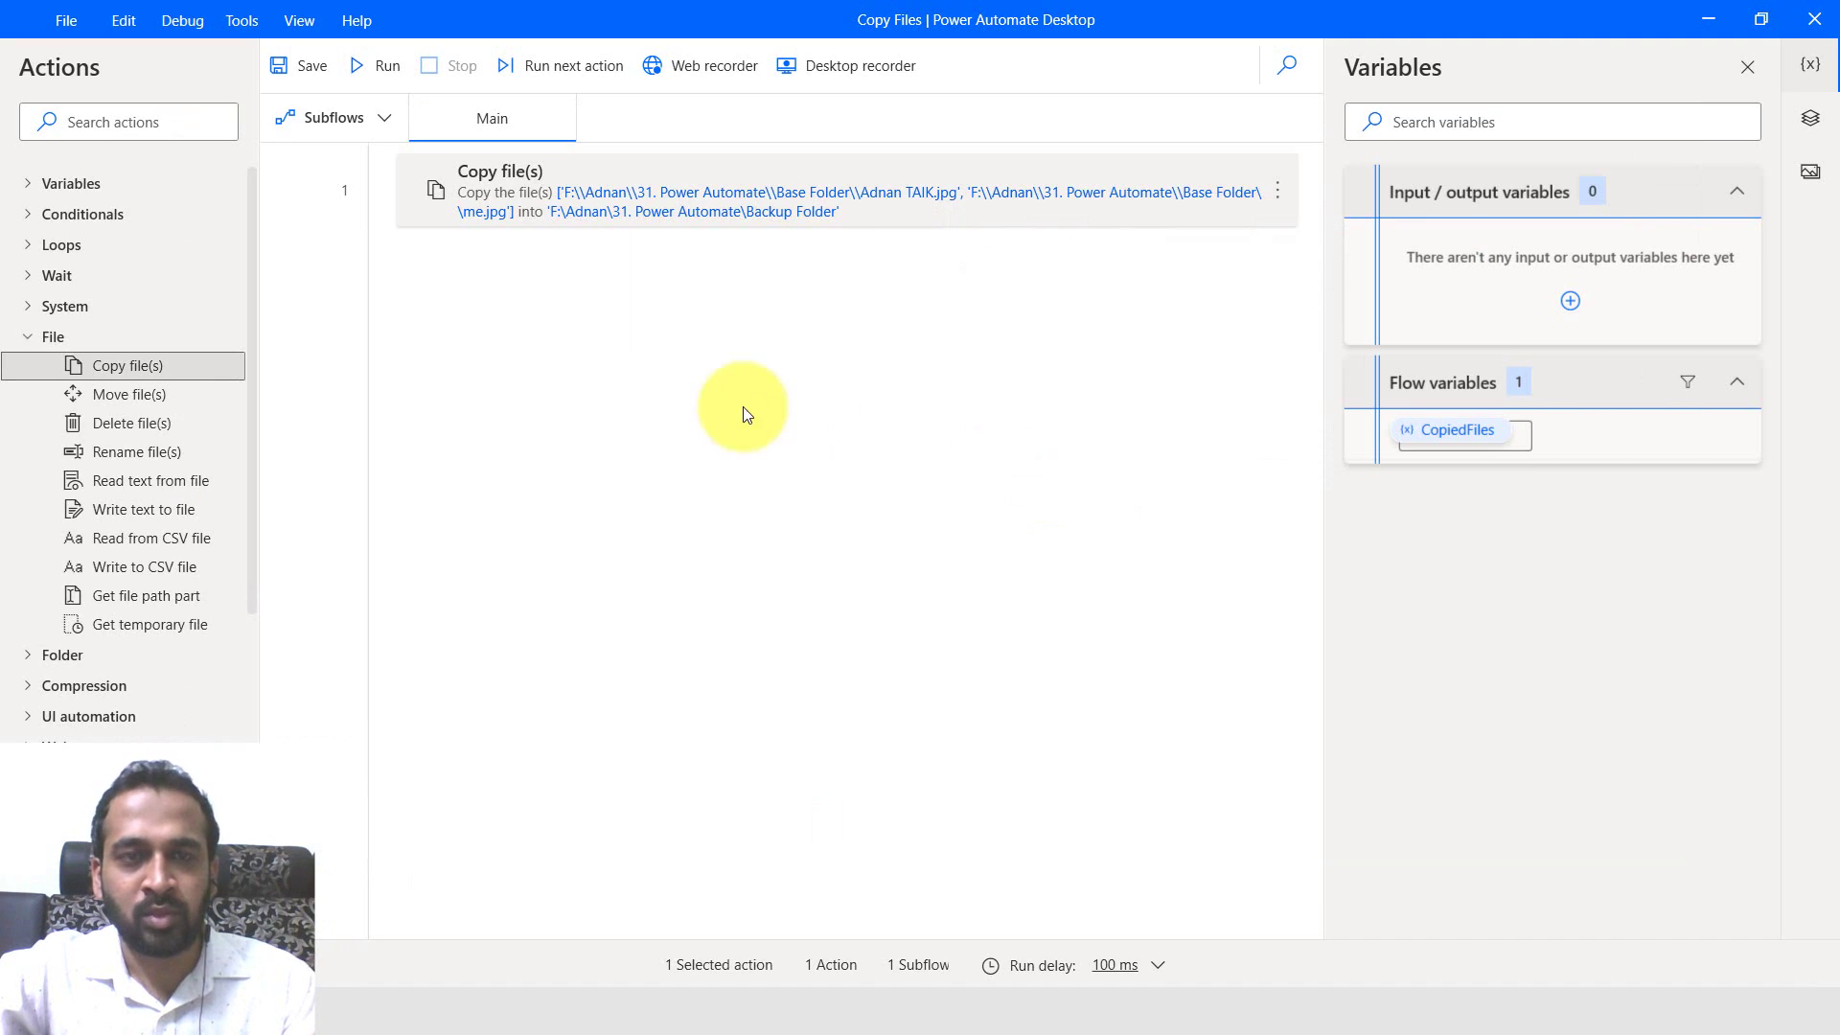
# Save the Copy Files flow, dismiss the saved message, and run it.
pyautogui.click(288, 65)
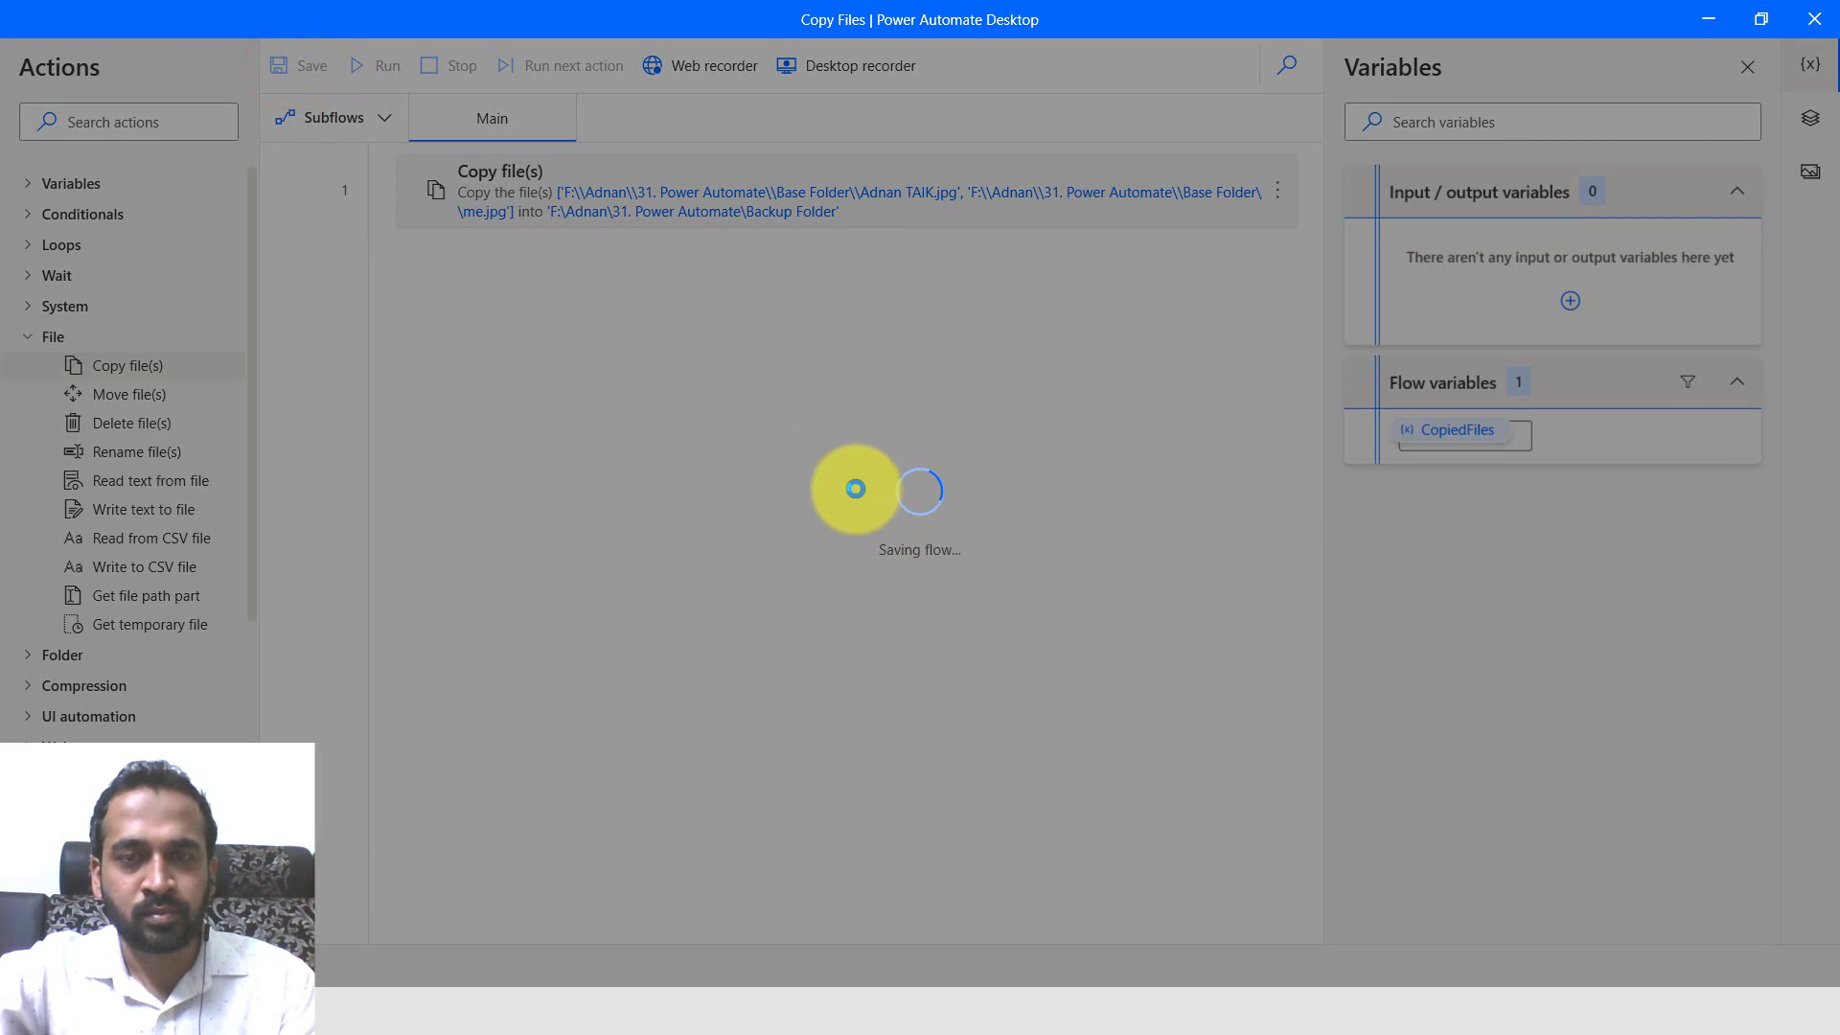
pyautogui.click(1083, 539)
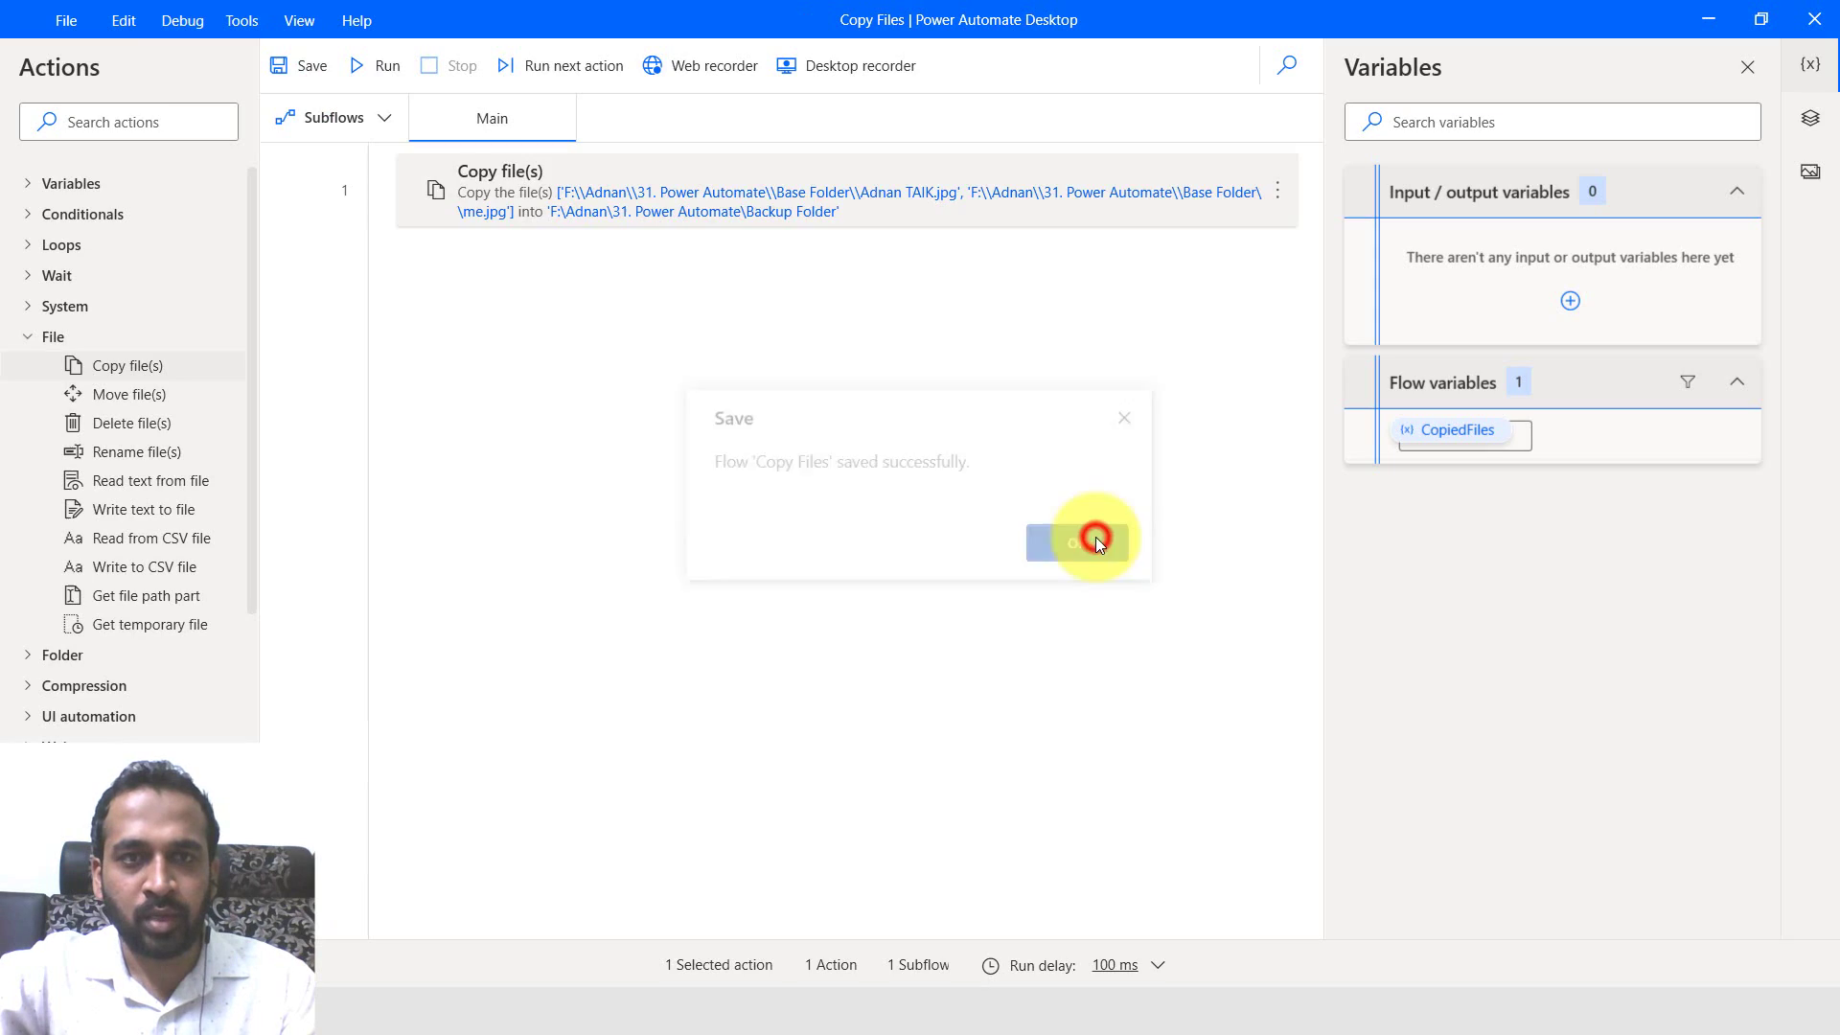
pyautogui.click(378, 67)
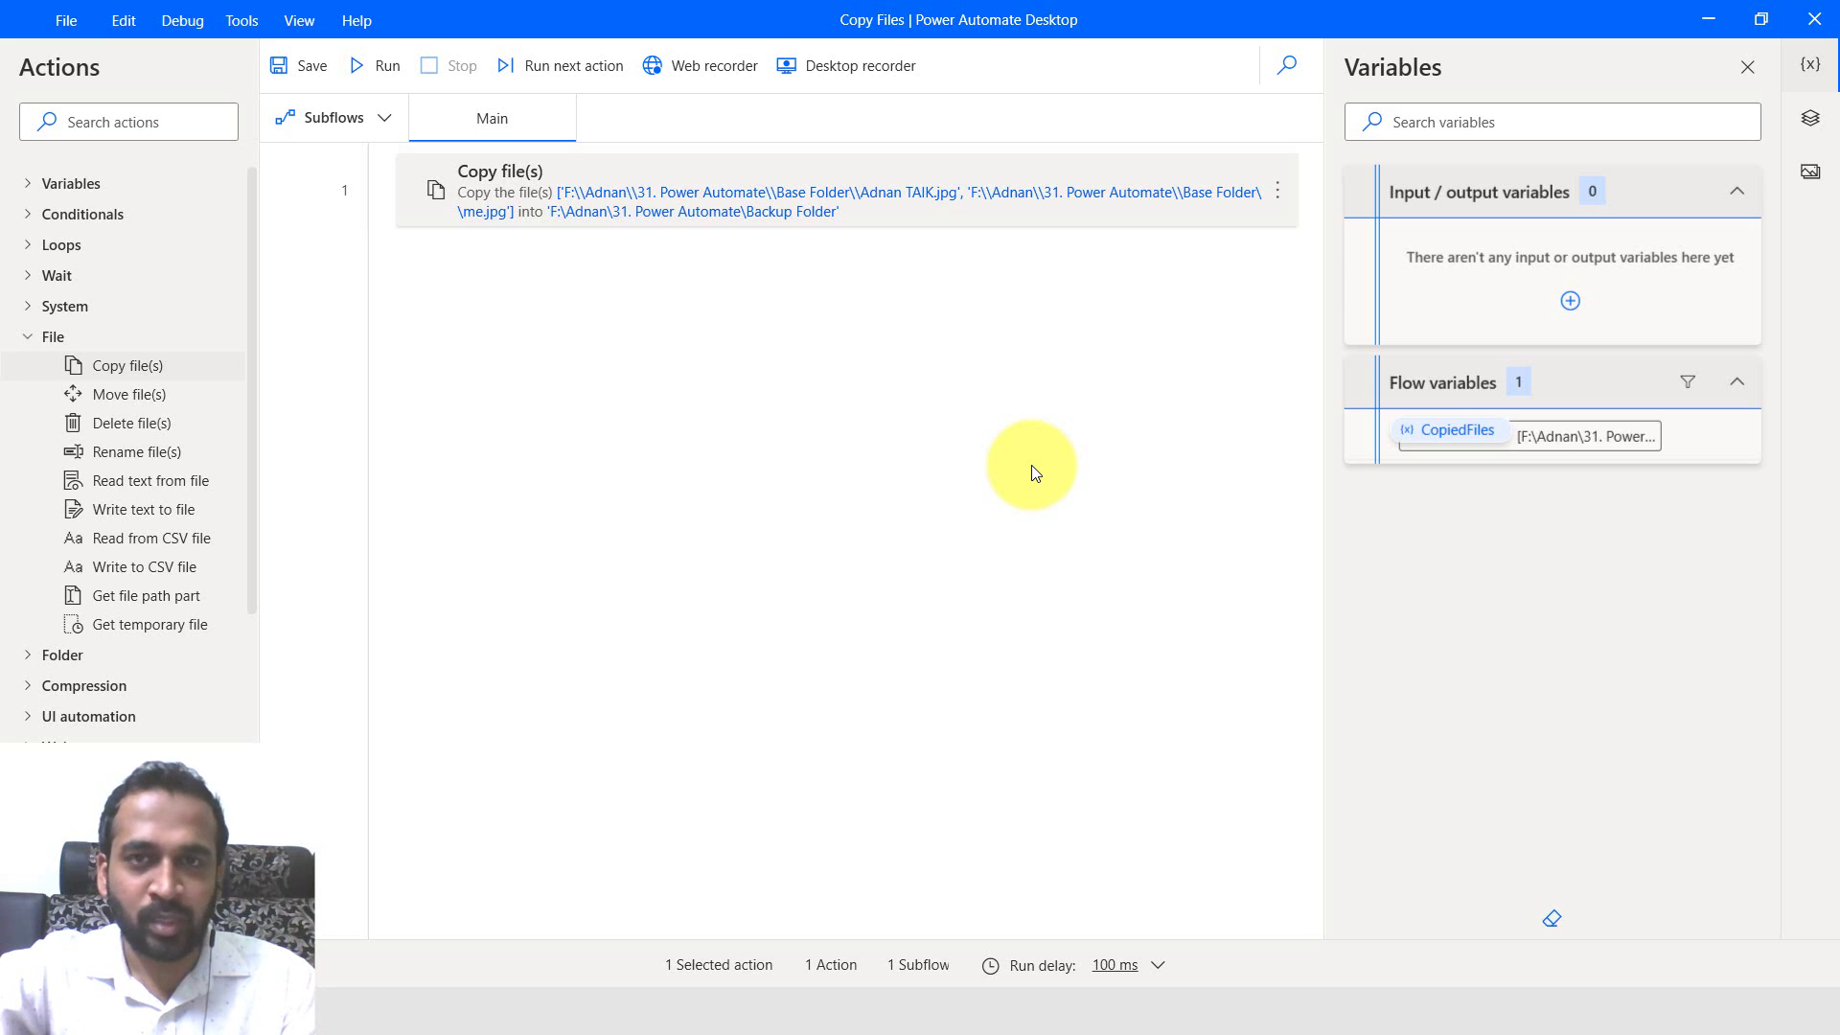
# Switch to File Explorer and check the contents of Base Folder.
pyautogui.hotkey('alt', 'Tab')
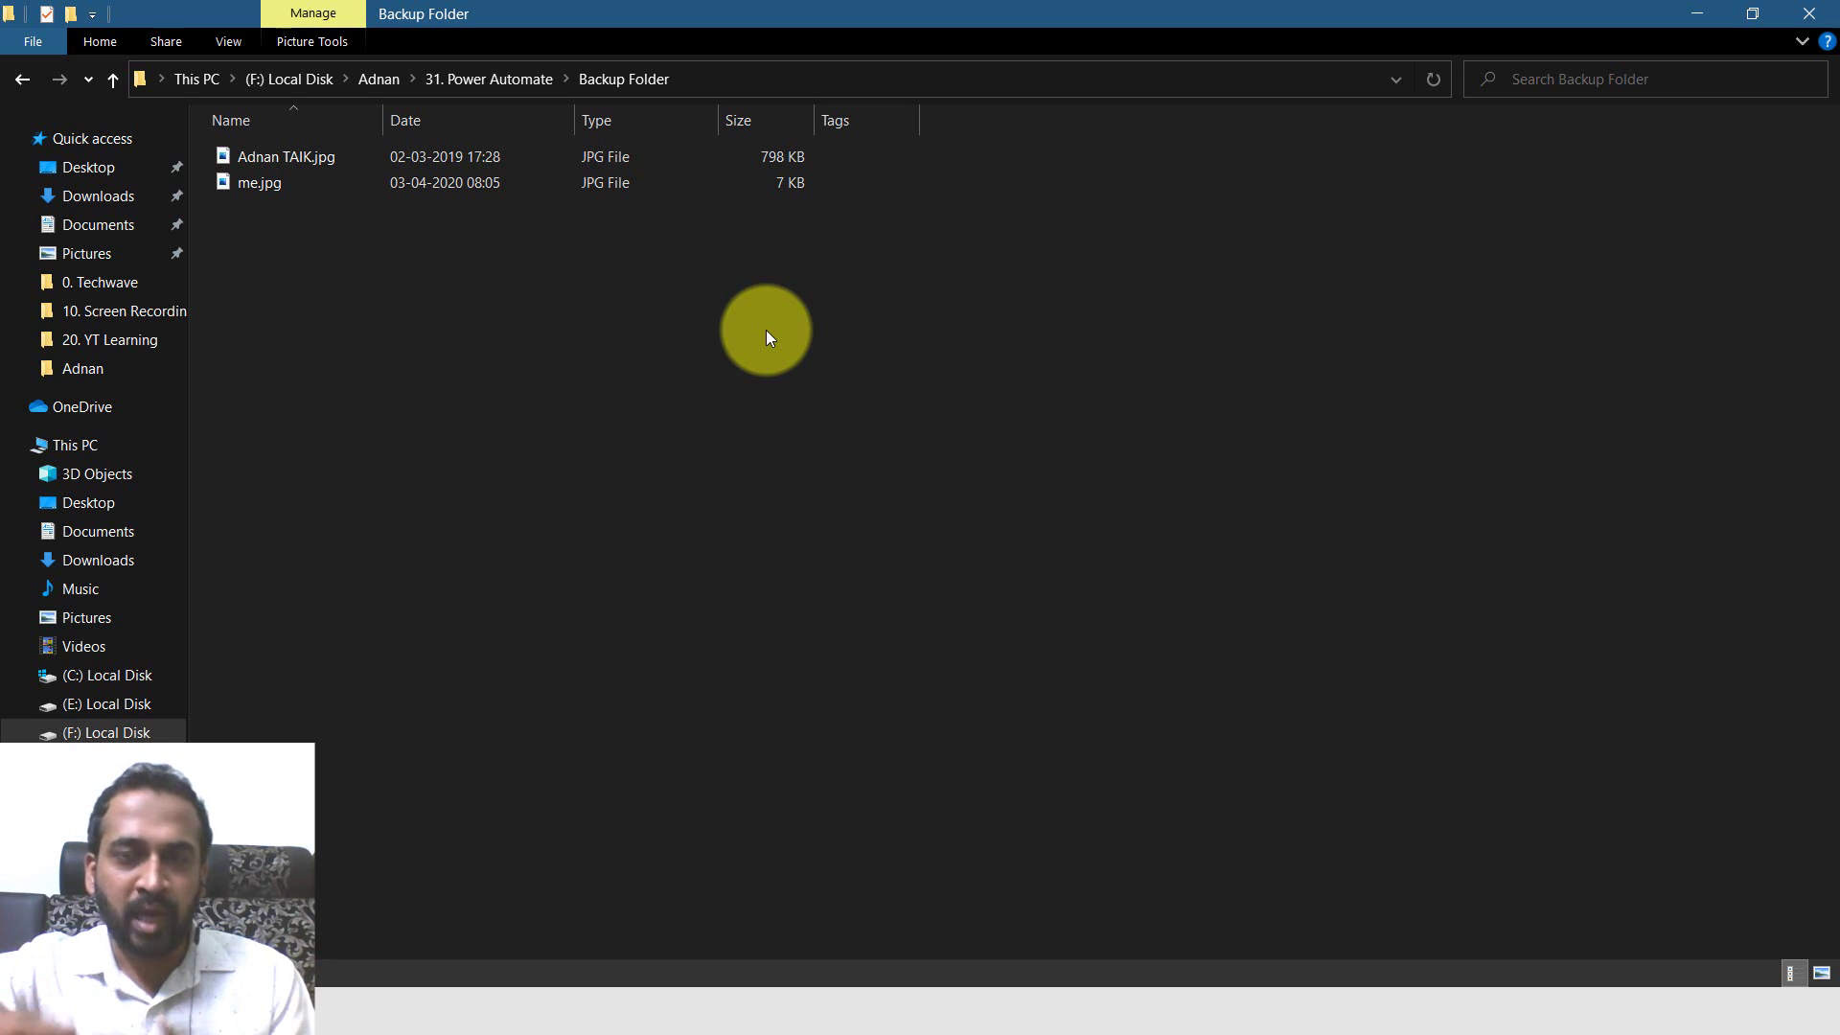
pyautogui.click(506, 79)
pyautogui.doubleClick(284, 184)
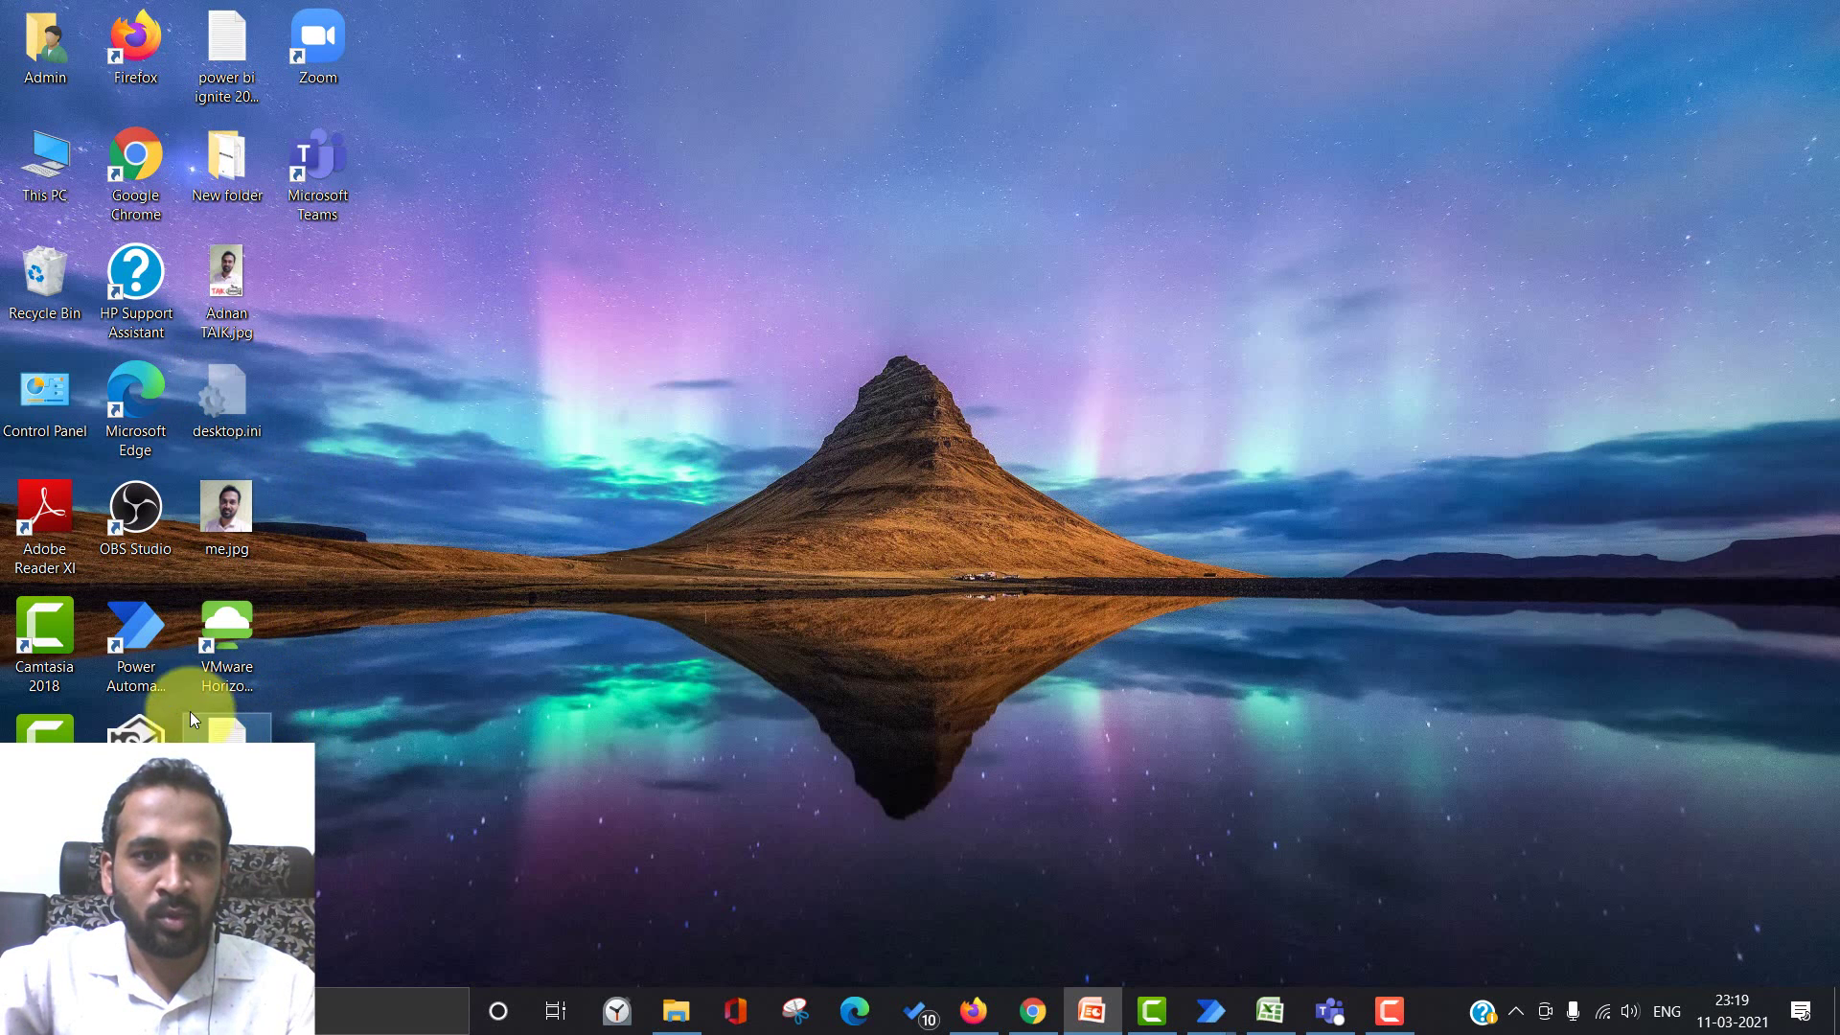
pyautogui.click(677, 1011)
pyautogui.click(554, 560)
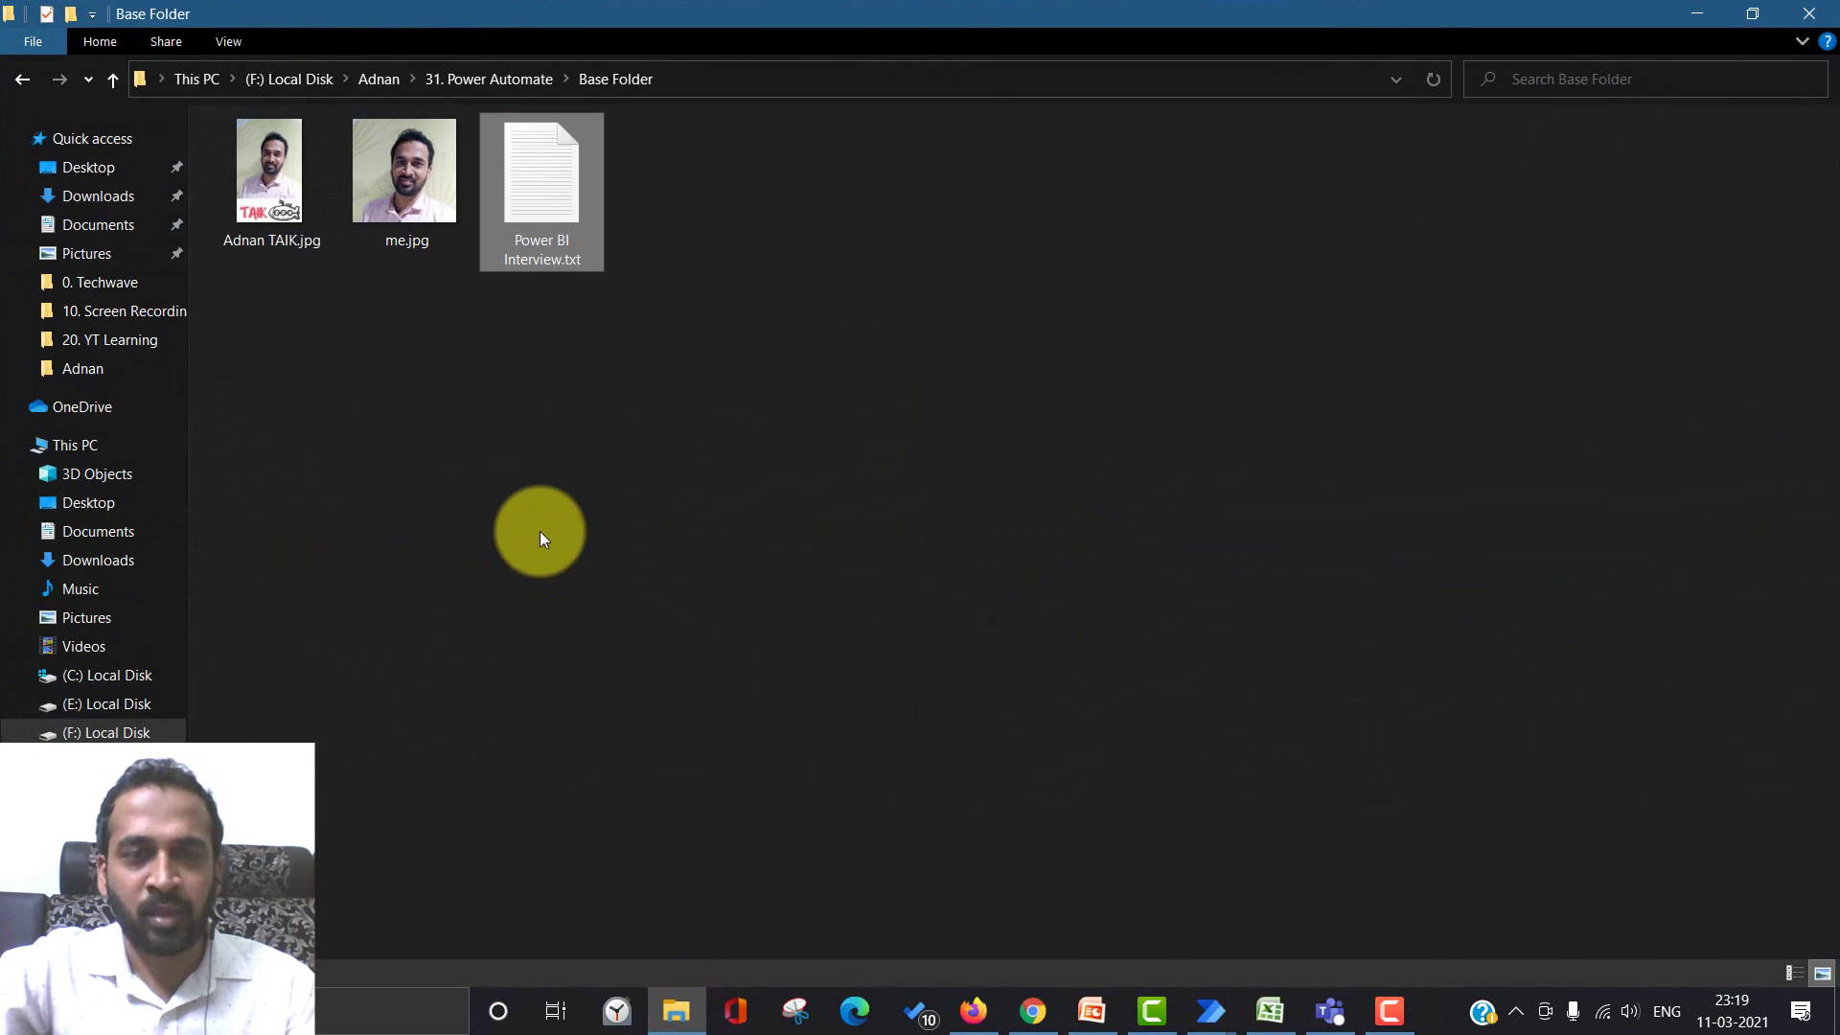
pyautogui.click(573, 389)
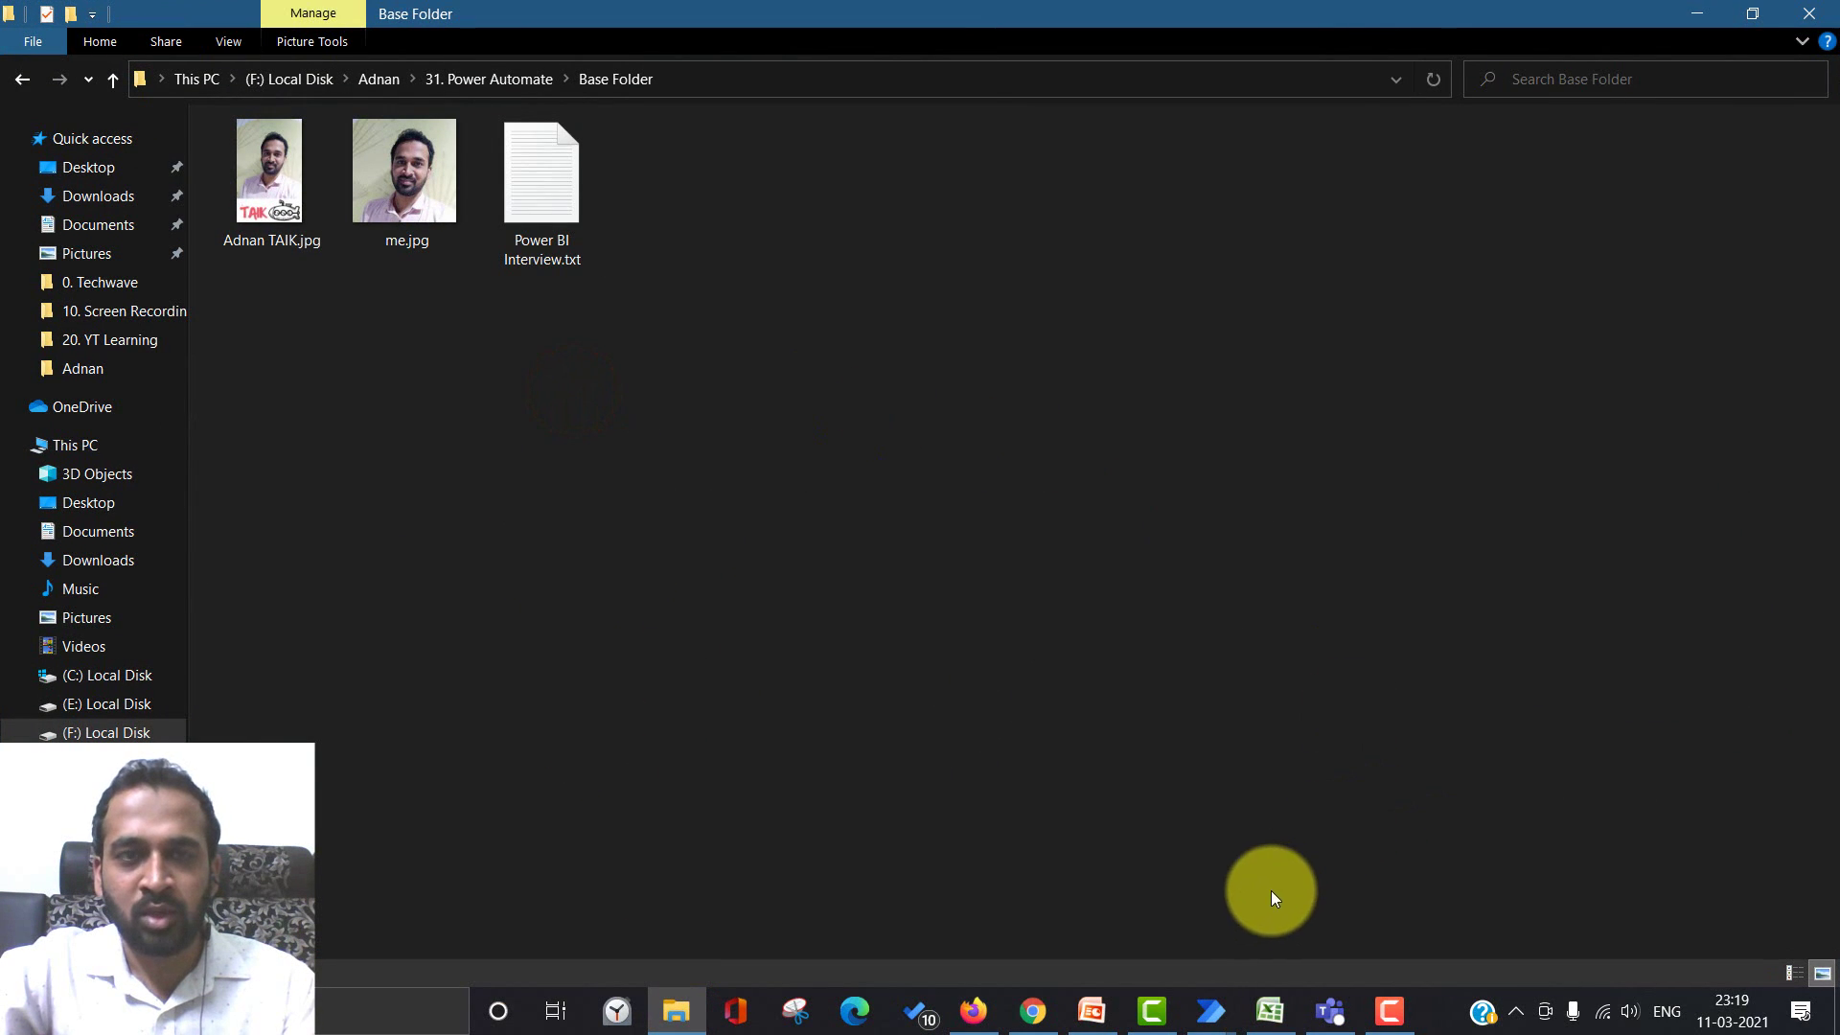
# Open Backup Folder and delete both copied JPG files.
pyautogui.click(531, 83)
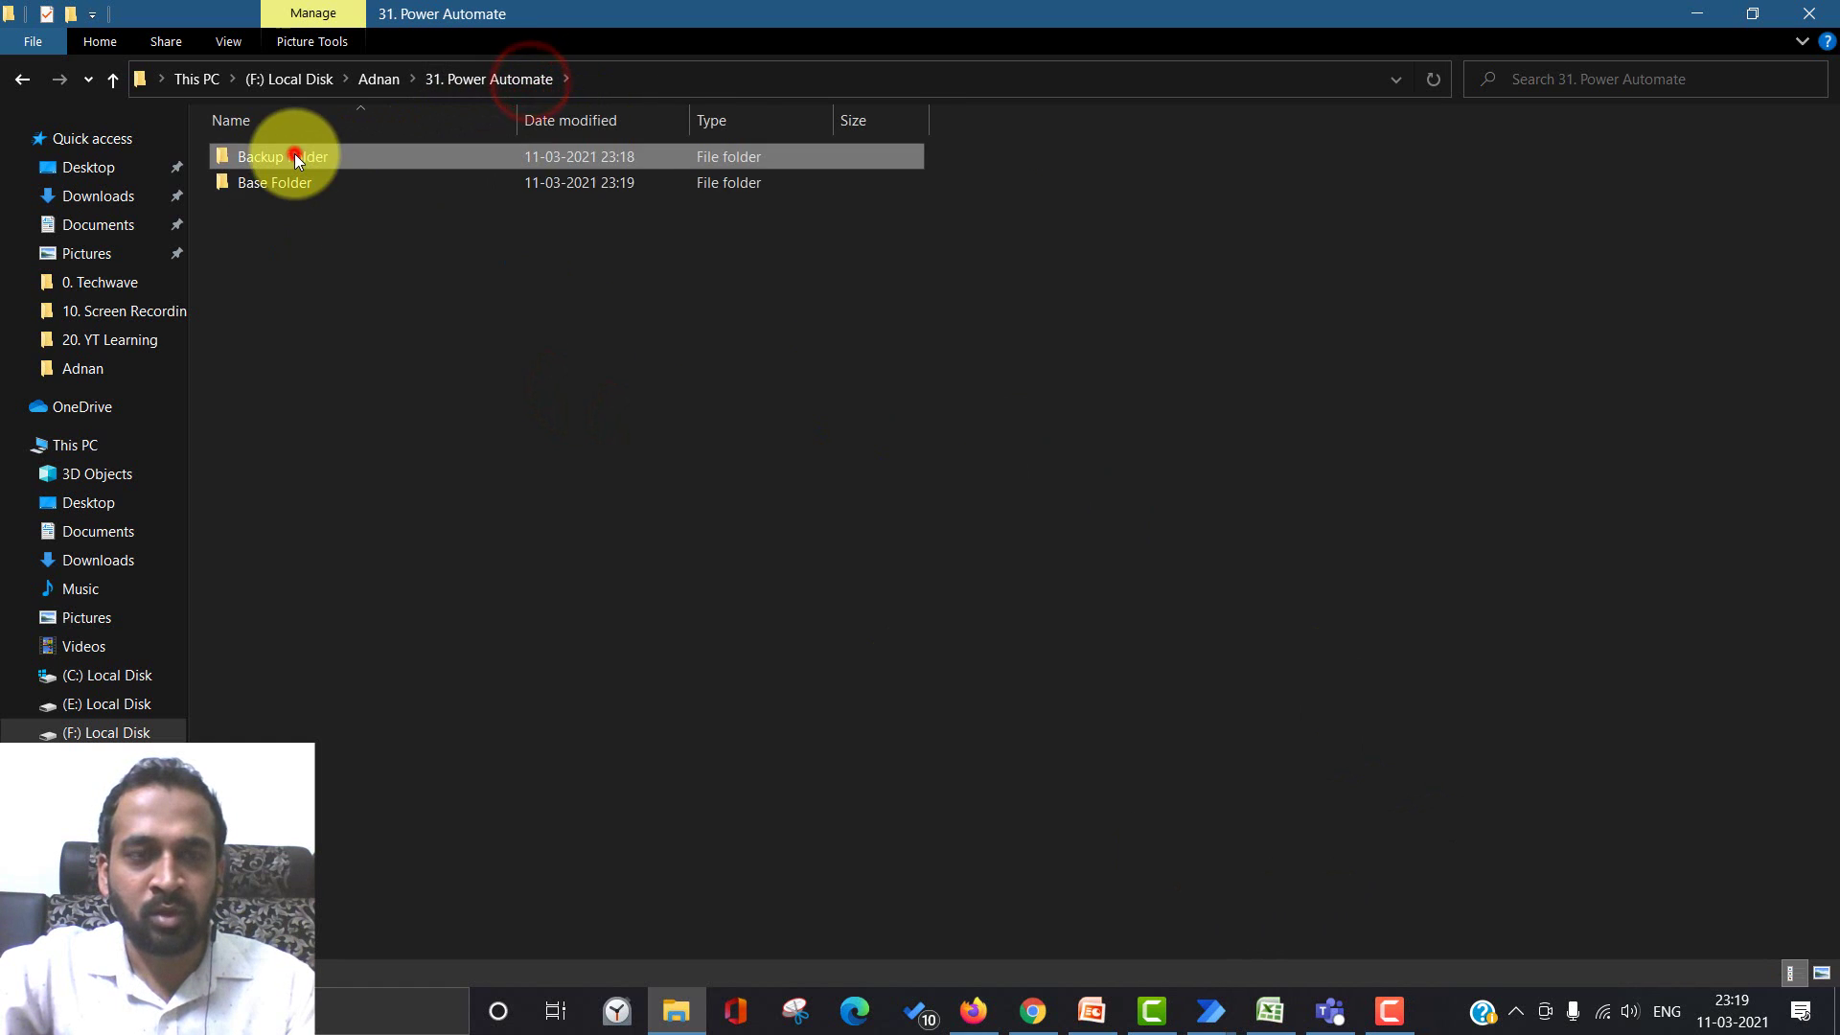
pyautogui.doubleClick(295, 156)
pyautogui.hotkey('ctrl', 'a')
pyautogui.press('Delete')
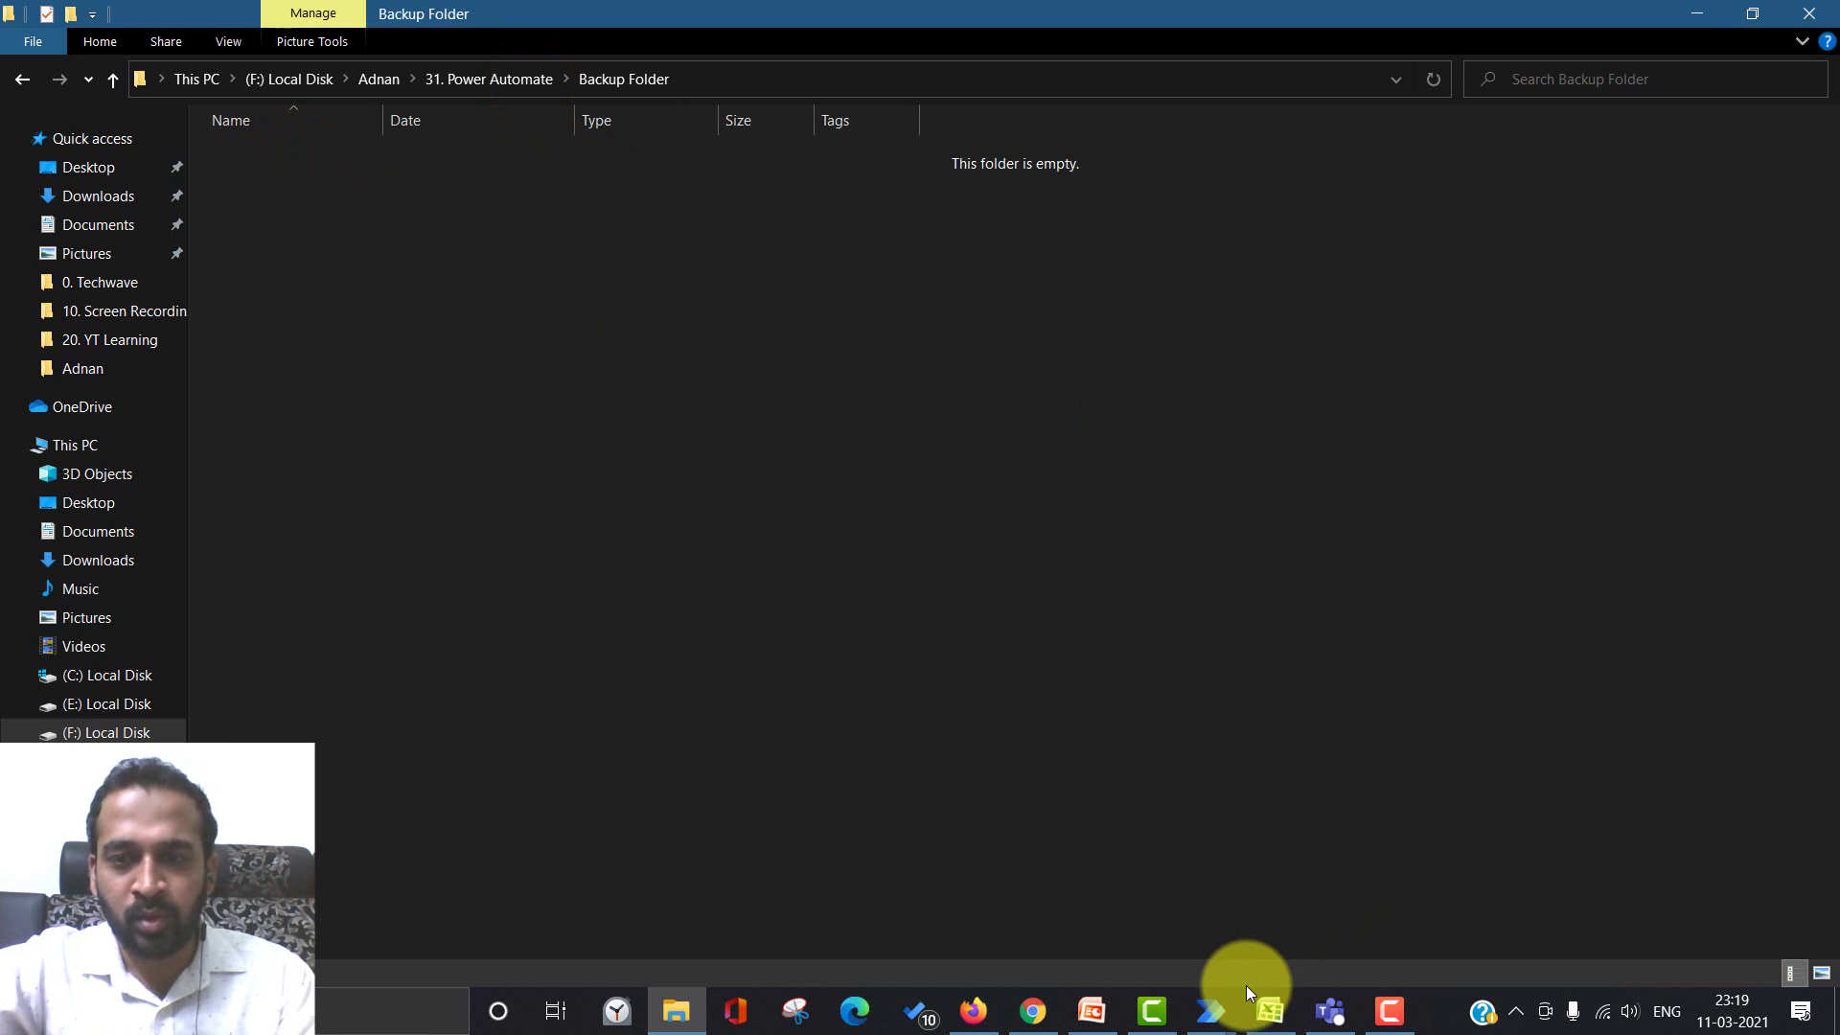
# Run the Copy Files flow again and switch to Backup Folder to see the two JPG copies.
pyautogui.moveTo(1221, 997)
pyautogui.click(1286, 883)
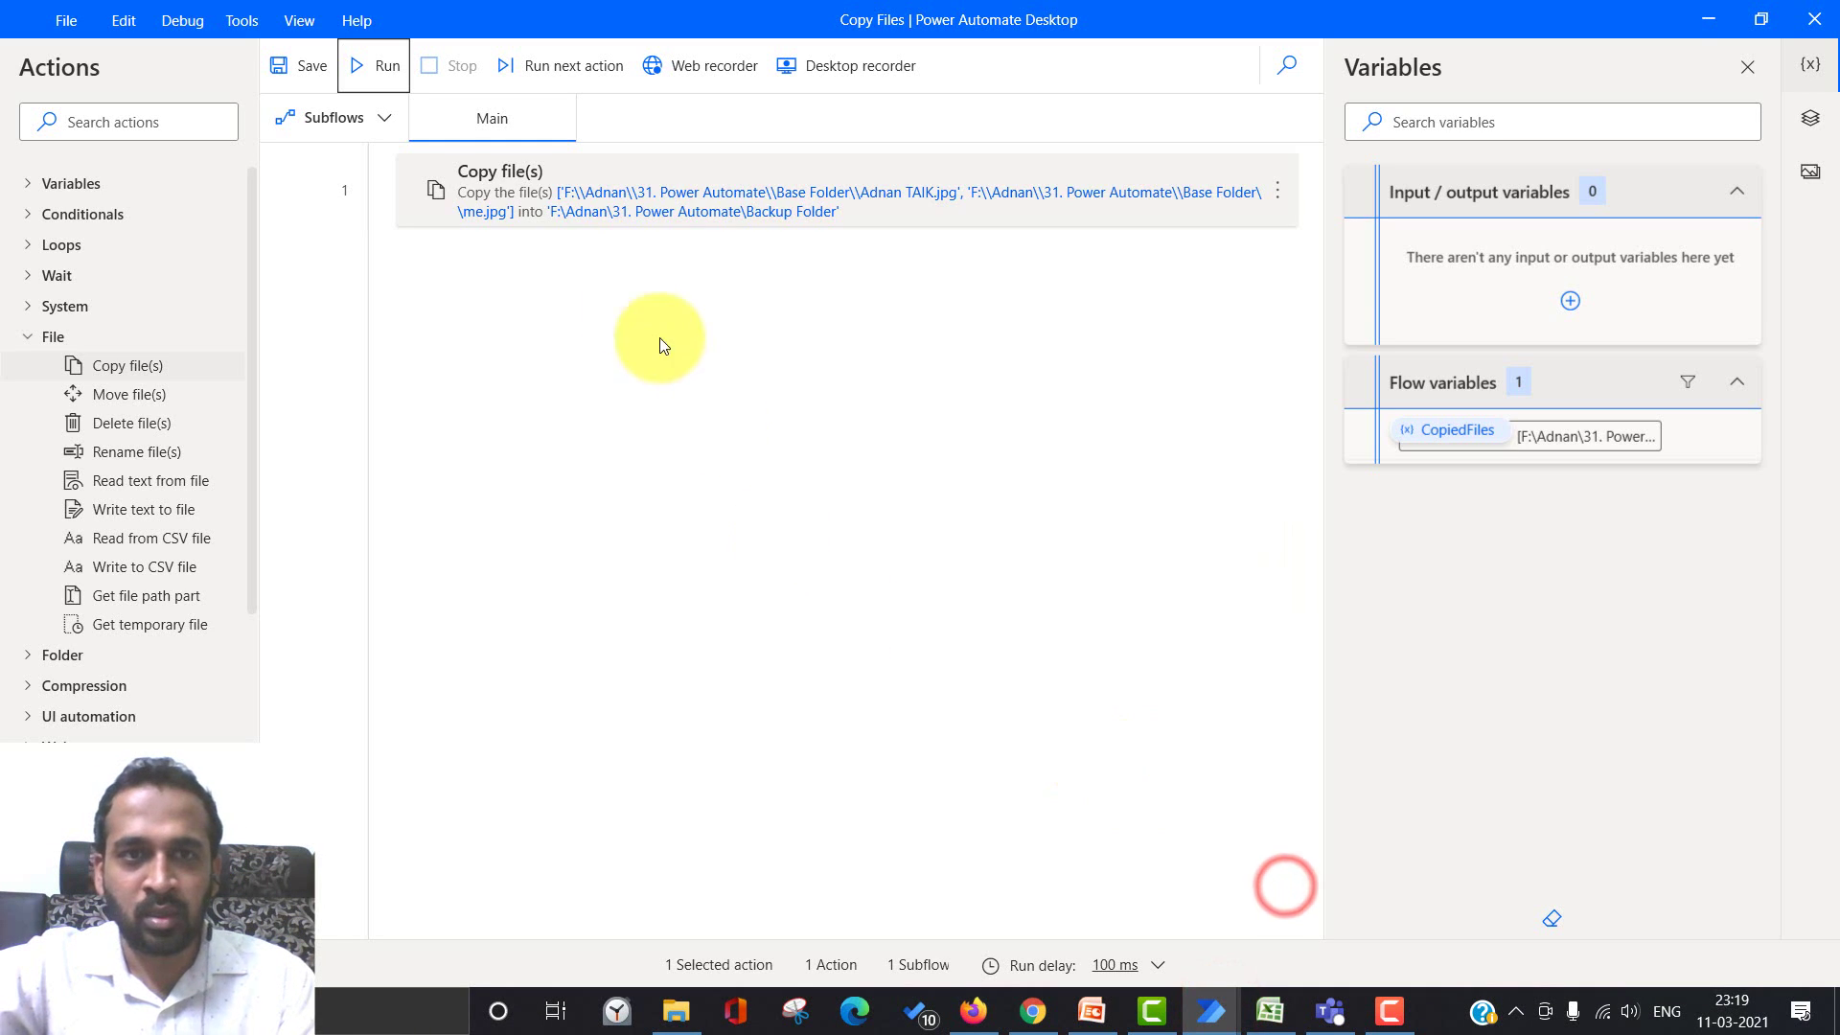
pyautogui.click(374, 65)
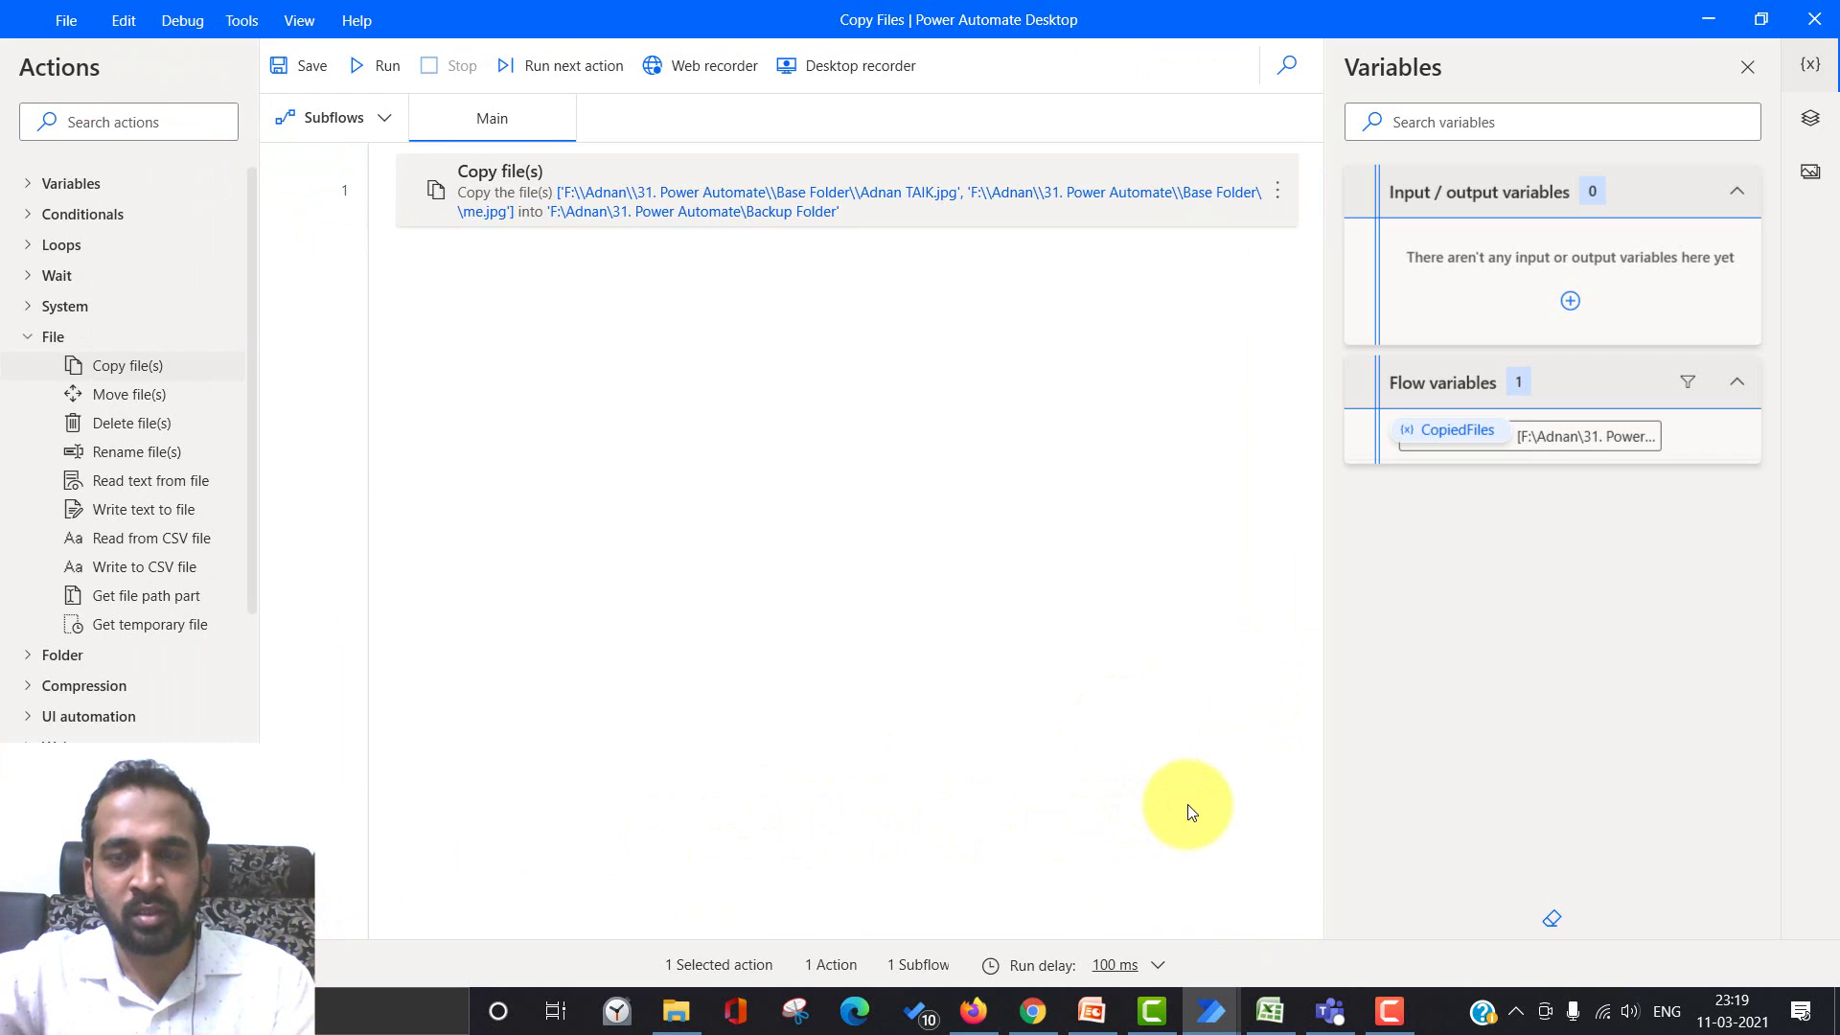
pyautogui.hotkey('alt', 'Tab')
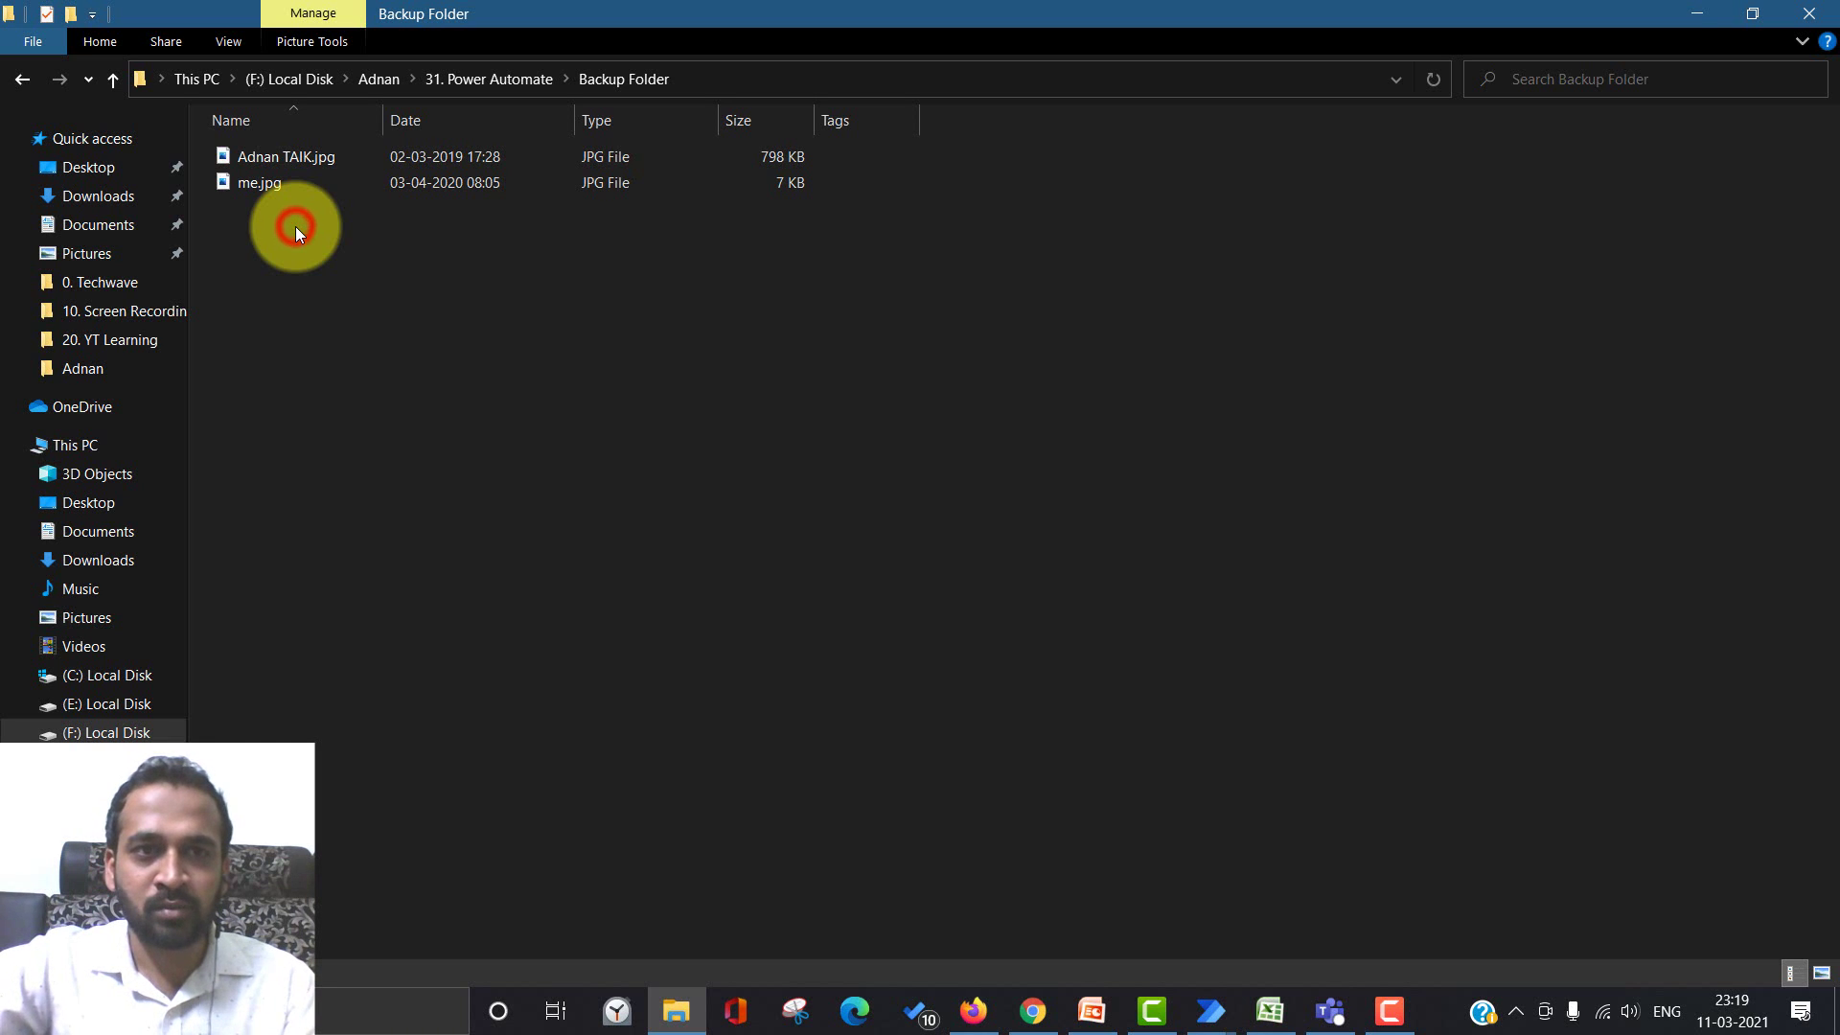
# Delete both JPG copies from Backup Folder and switch back to Power Automate Desktop.
pyautogui.hotkey('ctrl', 'a')
pyautogui.press('Delete')
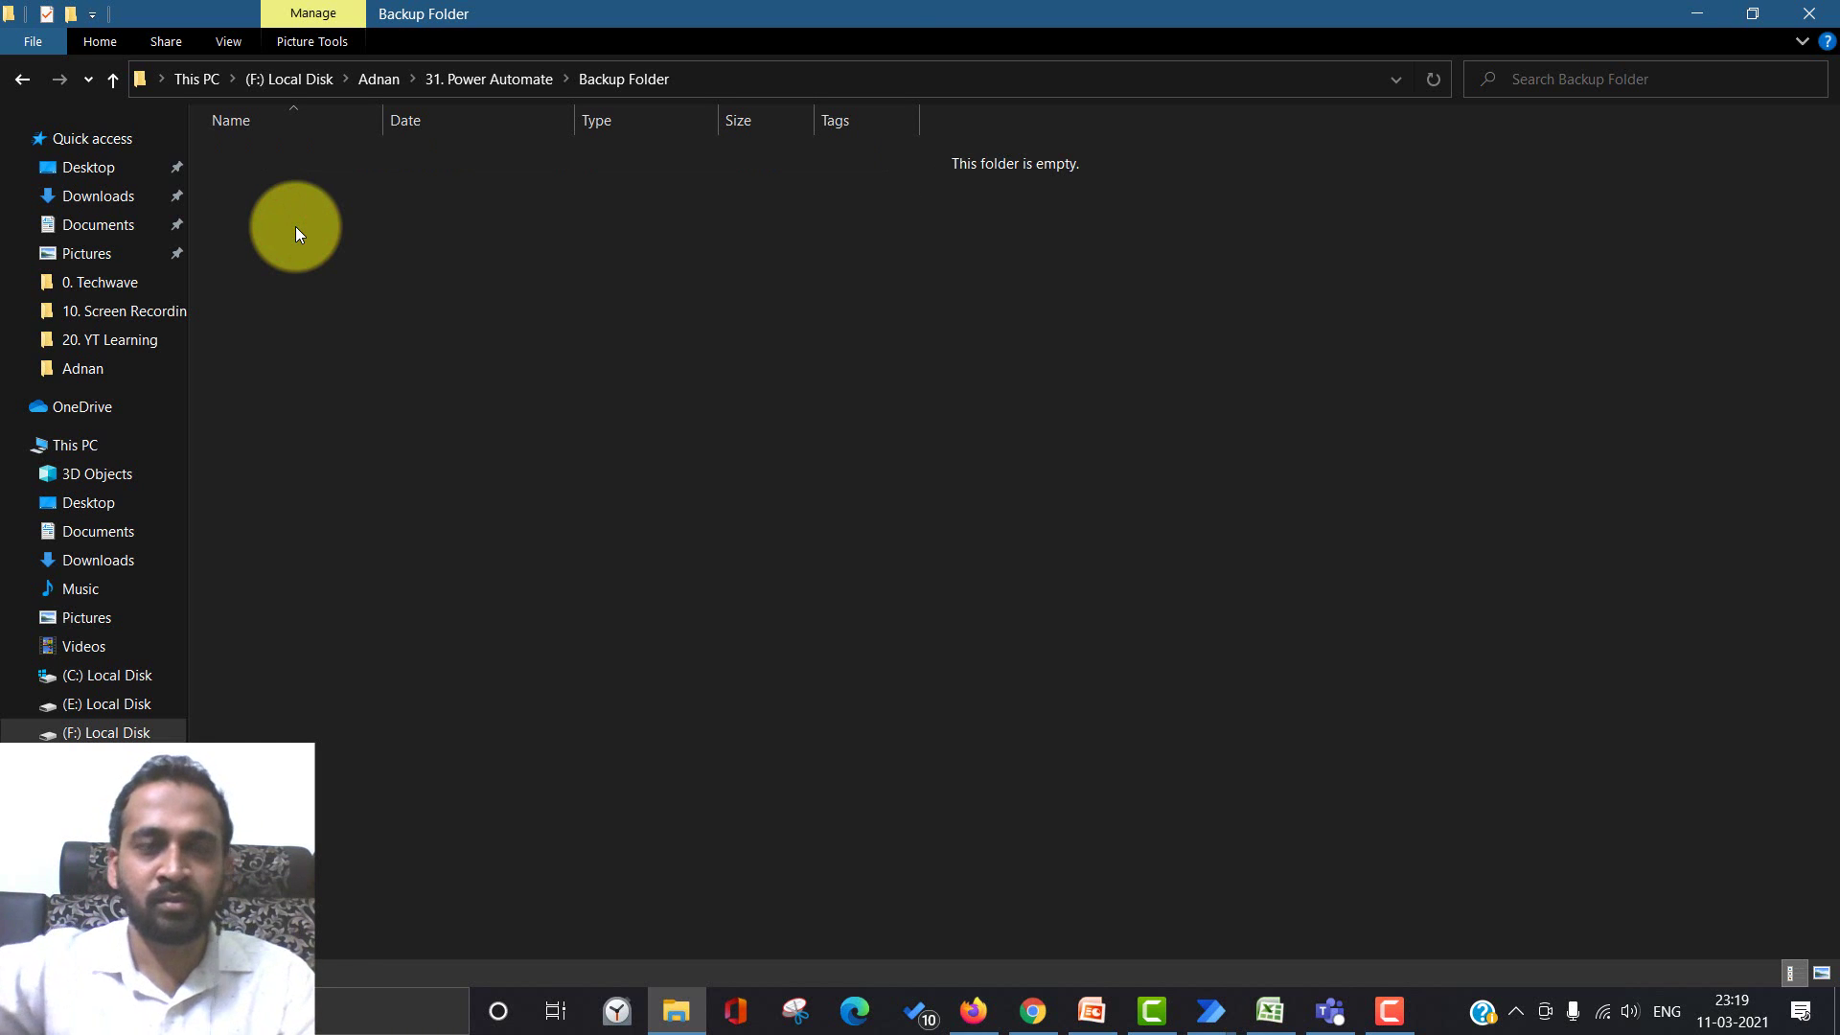
pyautogui.hotkey('alt', 'Tab')
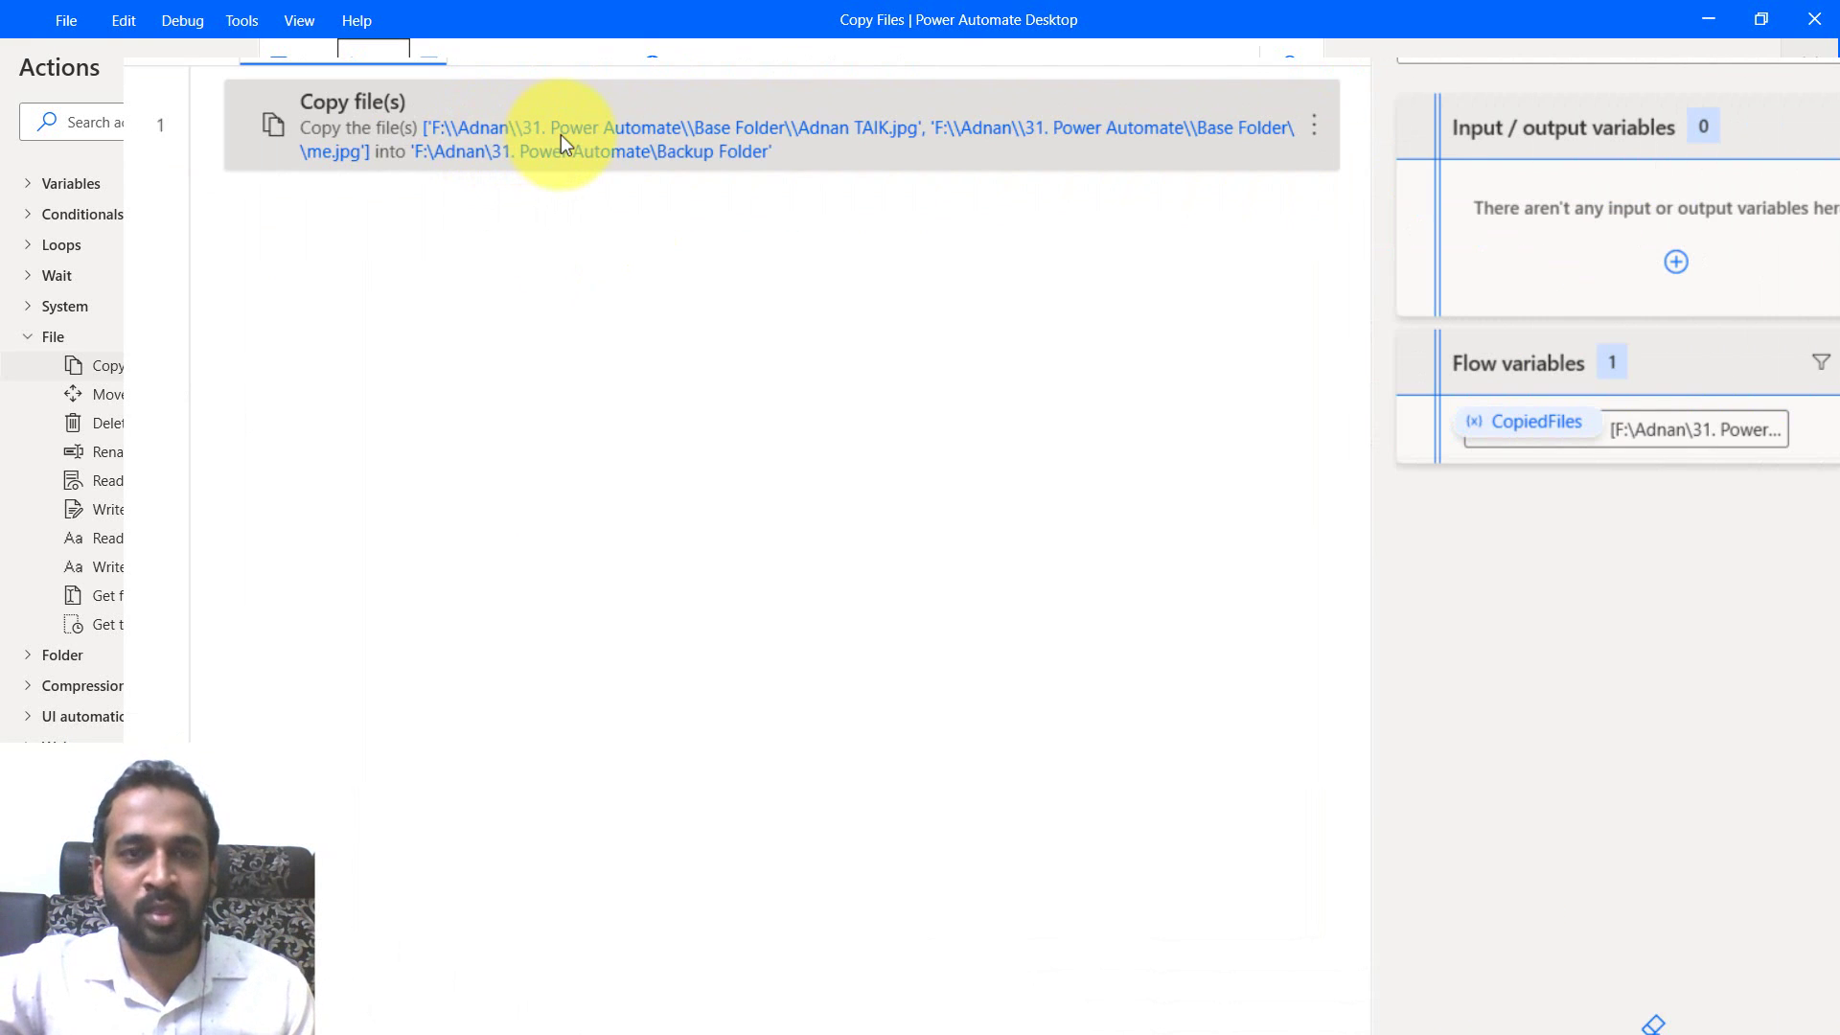
# Edit the Copy file(s) step and clear its File(s) to copy value.
pyautogui.click(1317, 121)
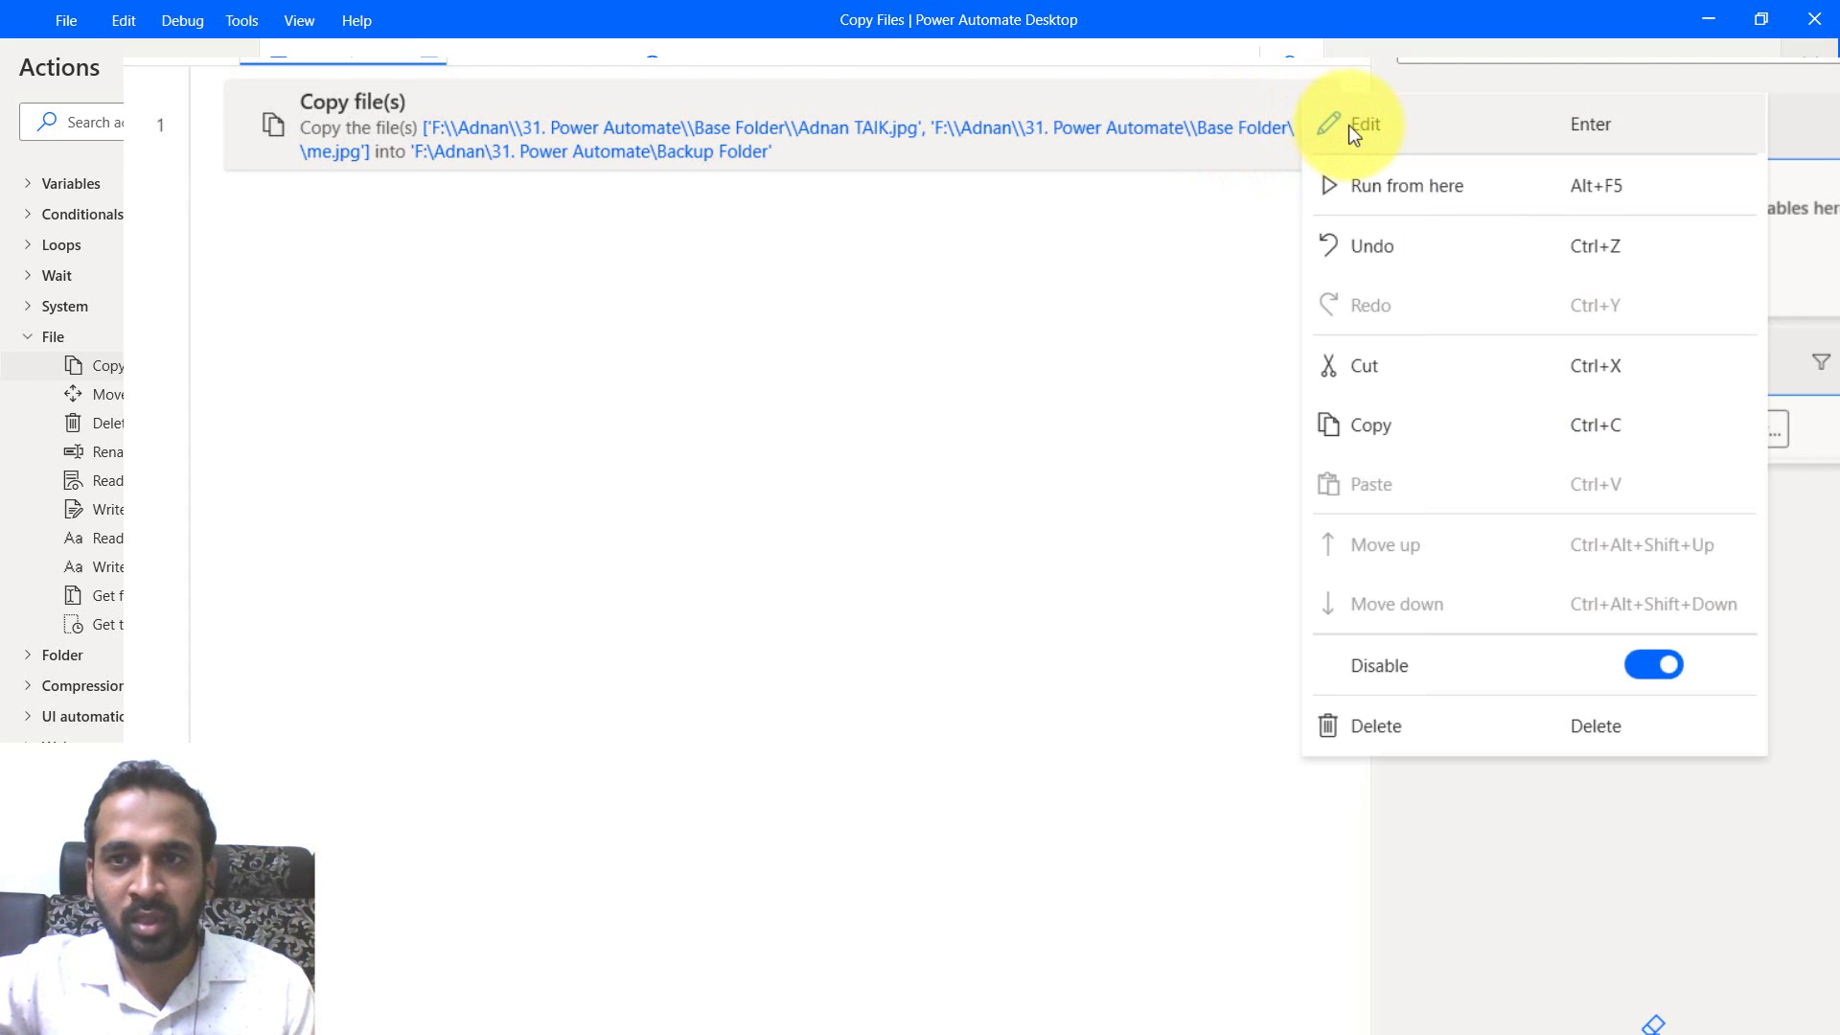
pyautogui.click(1426, 134)
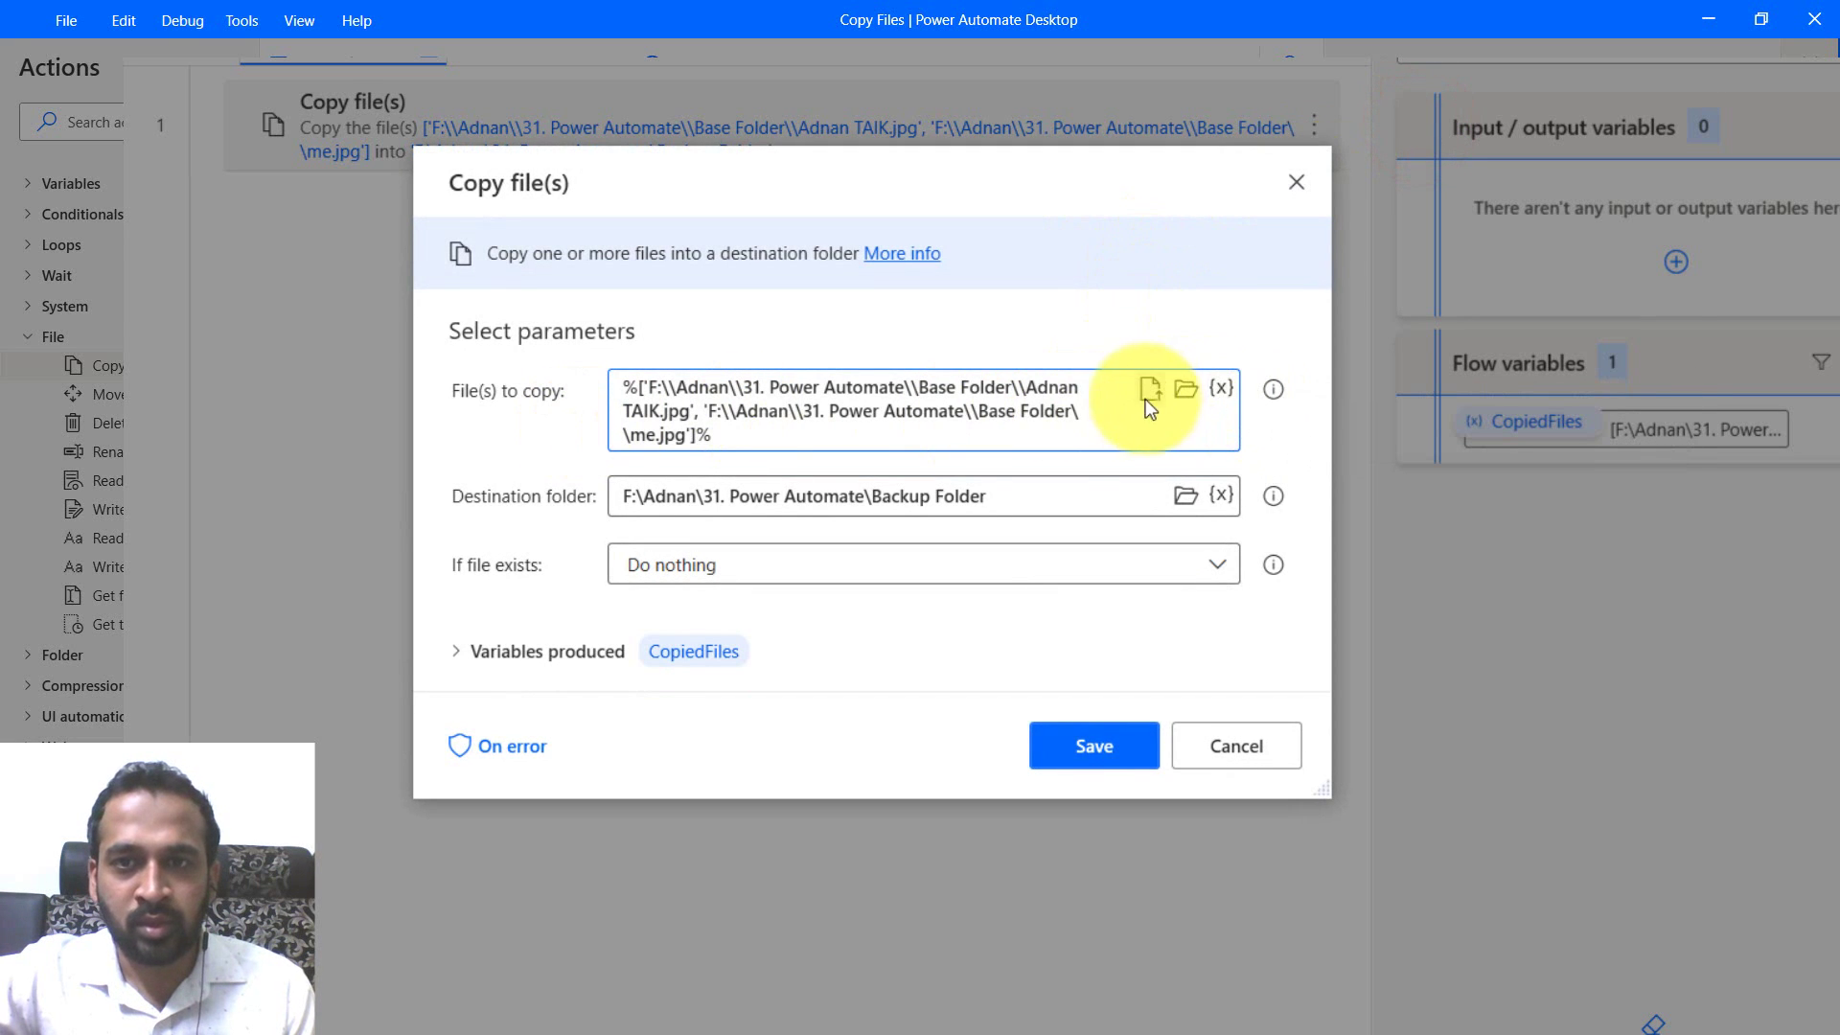
pyautogui.moveTo(937, 427); pyautogui.dragTo(504, 374)
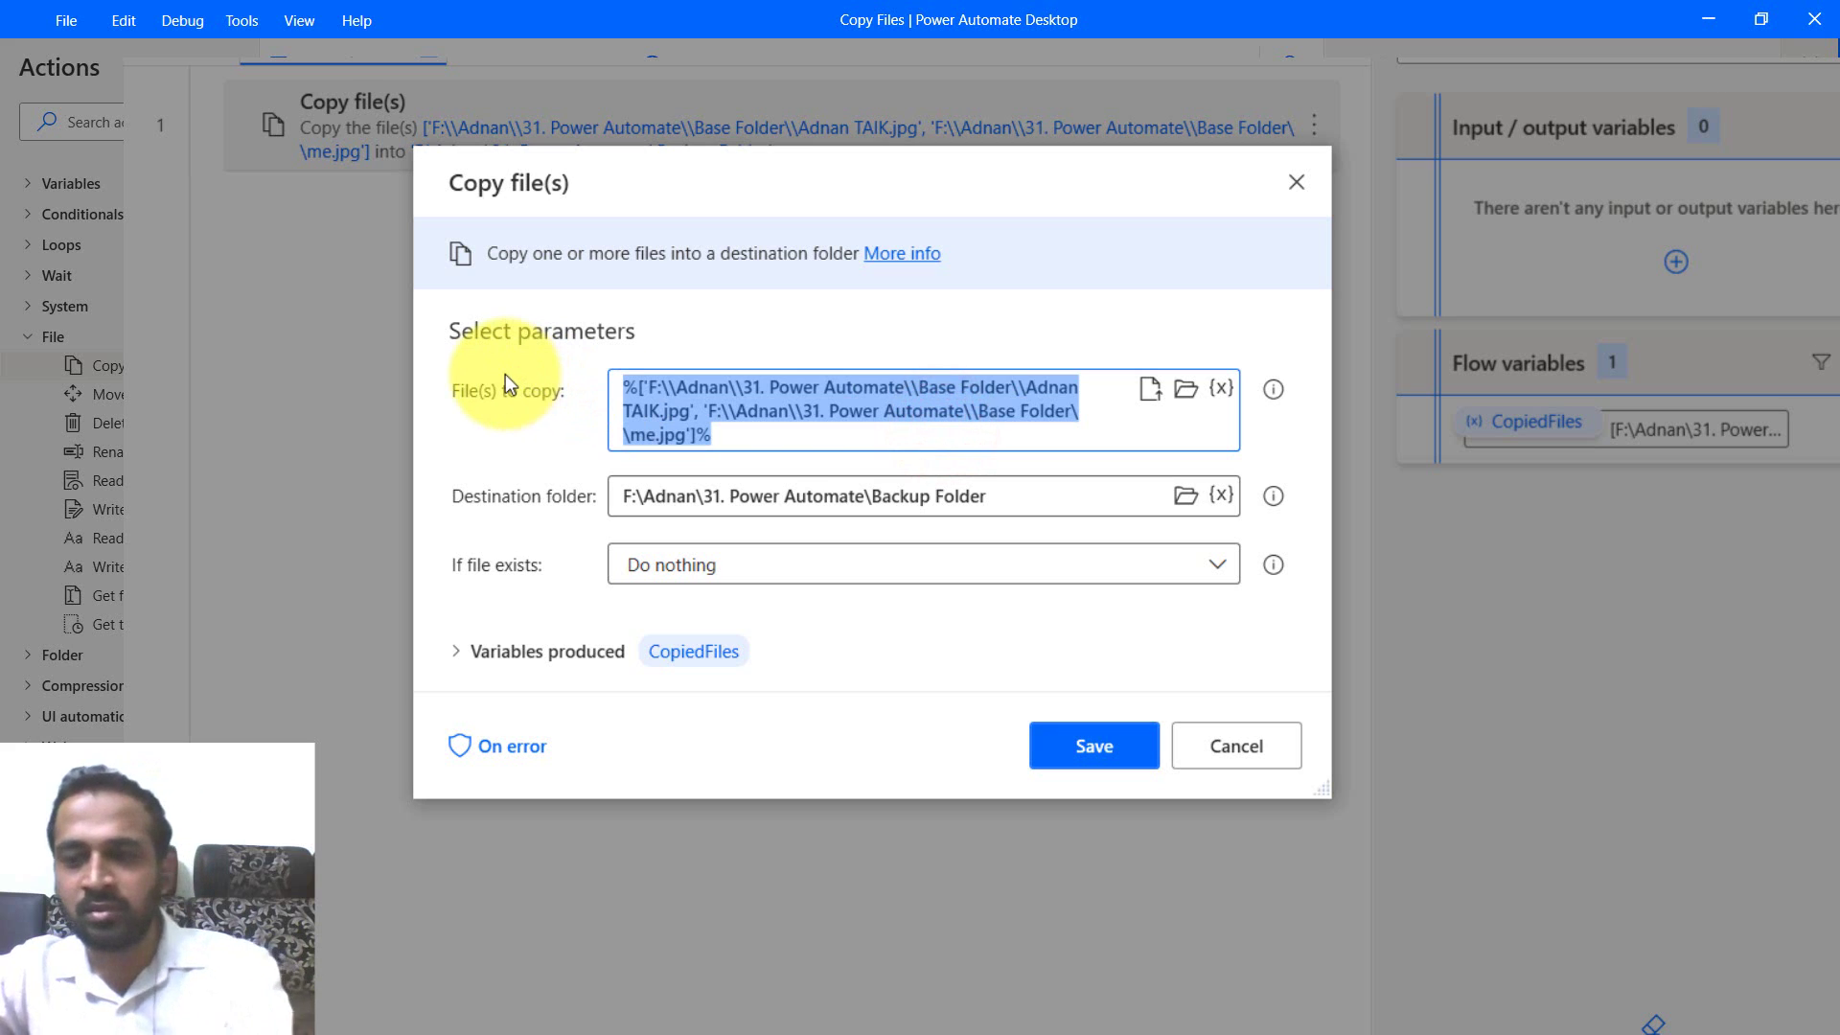
pyautogui.press('BackSpace')
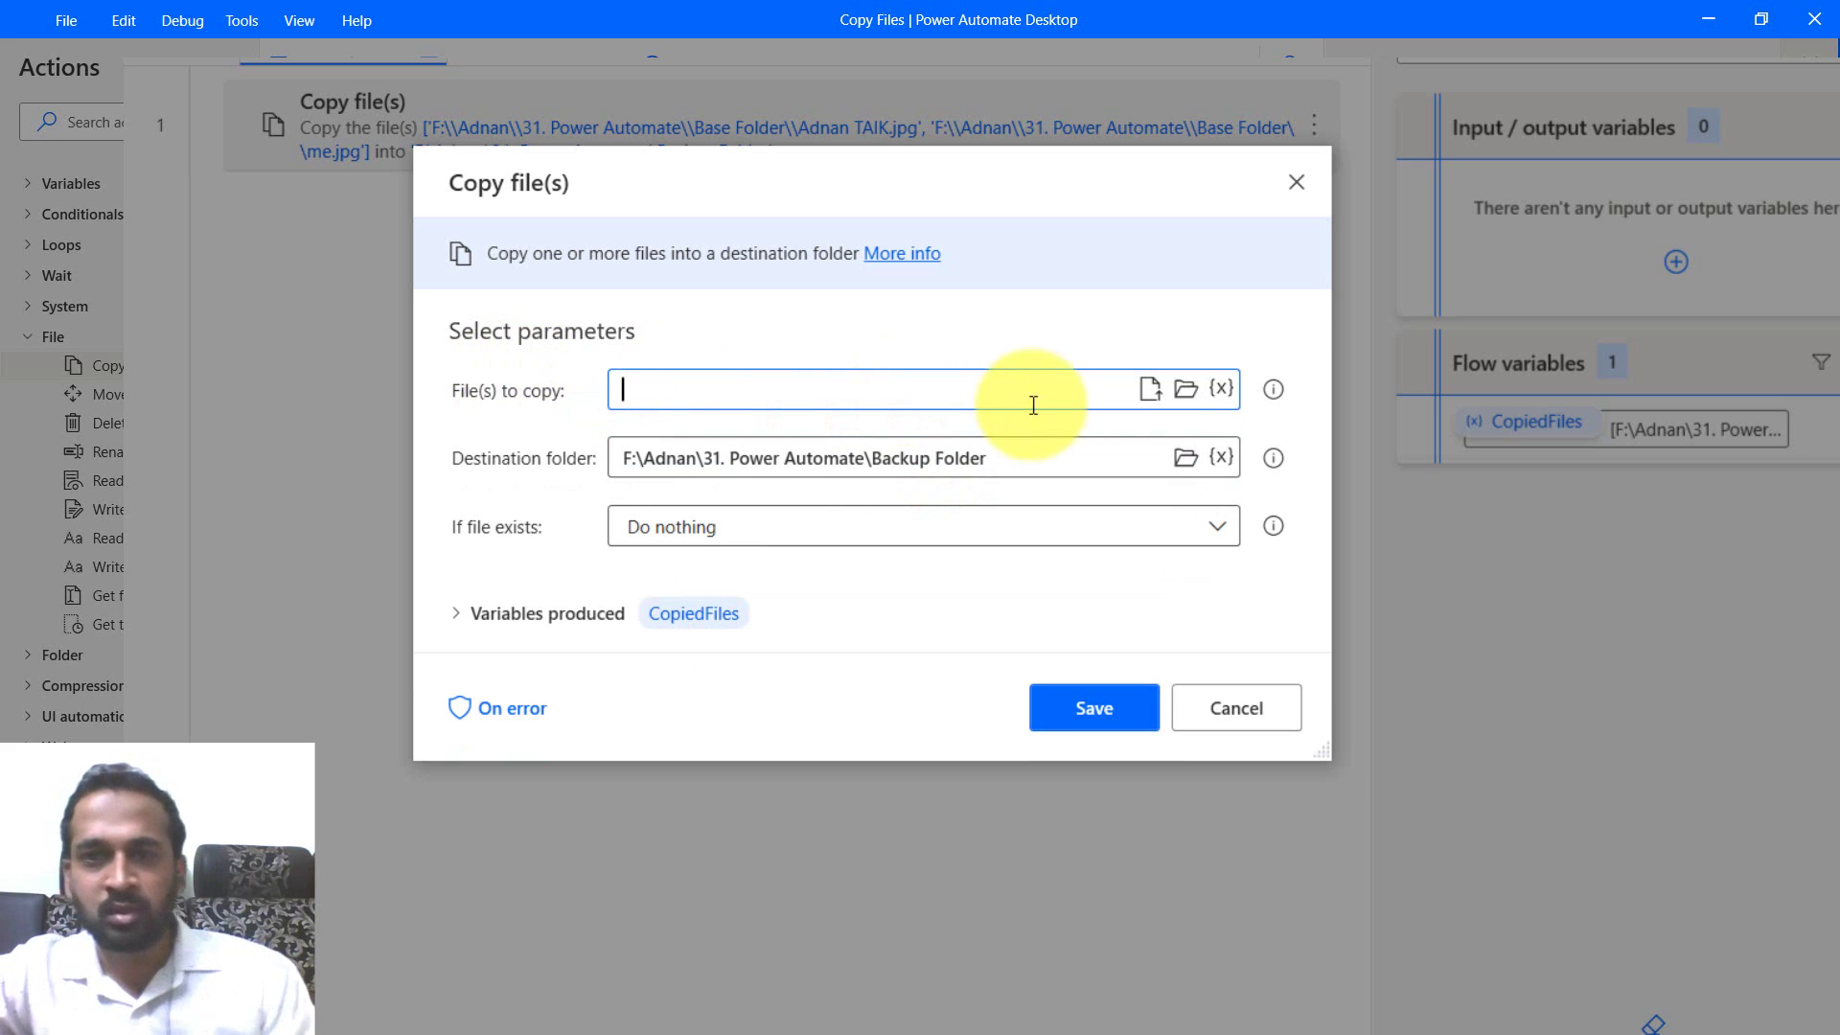
# Set Base Folder as the File(s) to copy and save the step.
pyautogui.click(1186, 391)
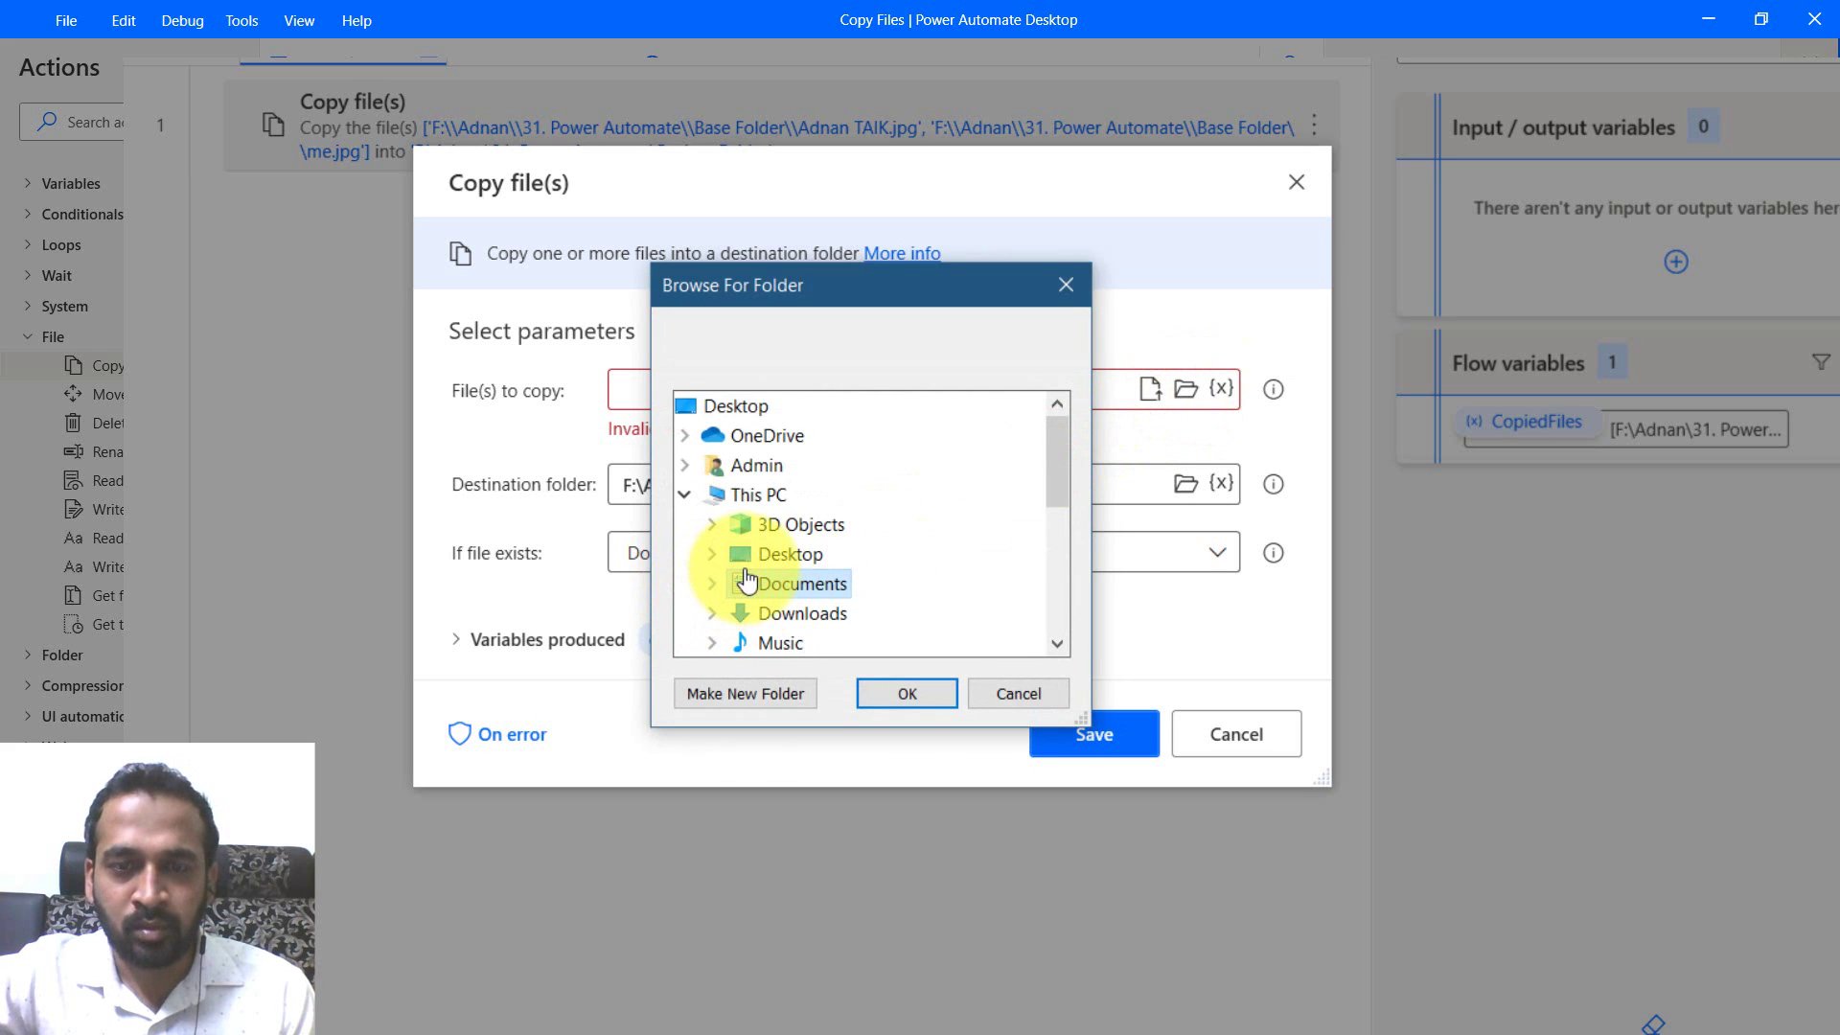
pyautogui.scroll(-3, 714, 546)
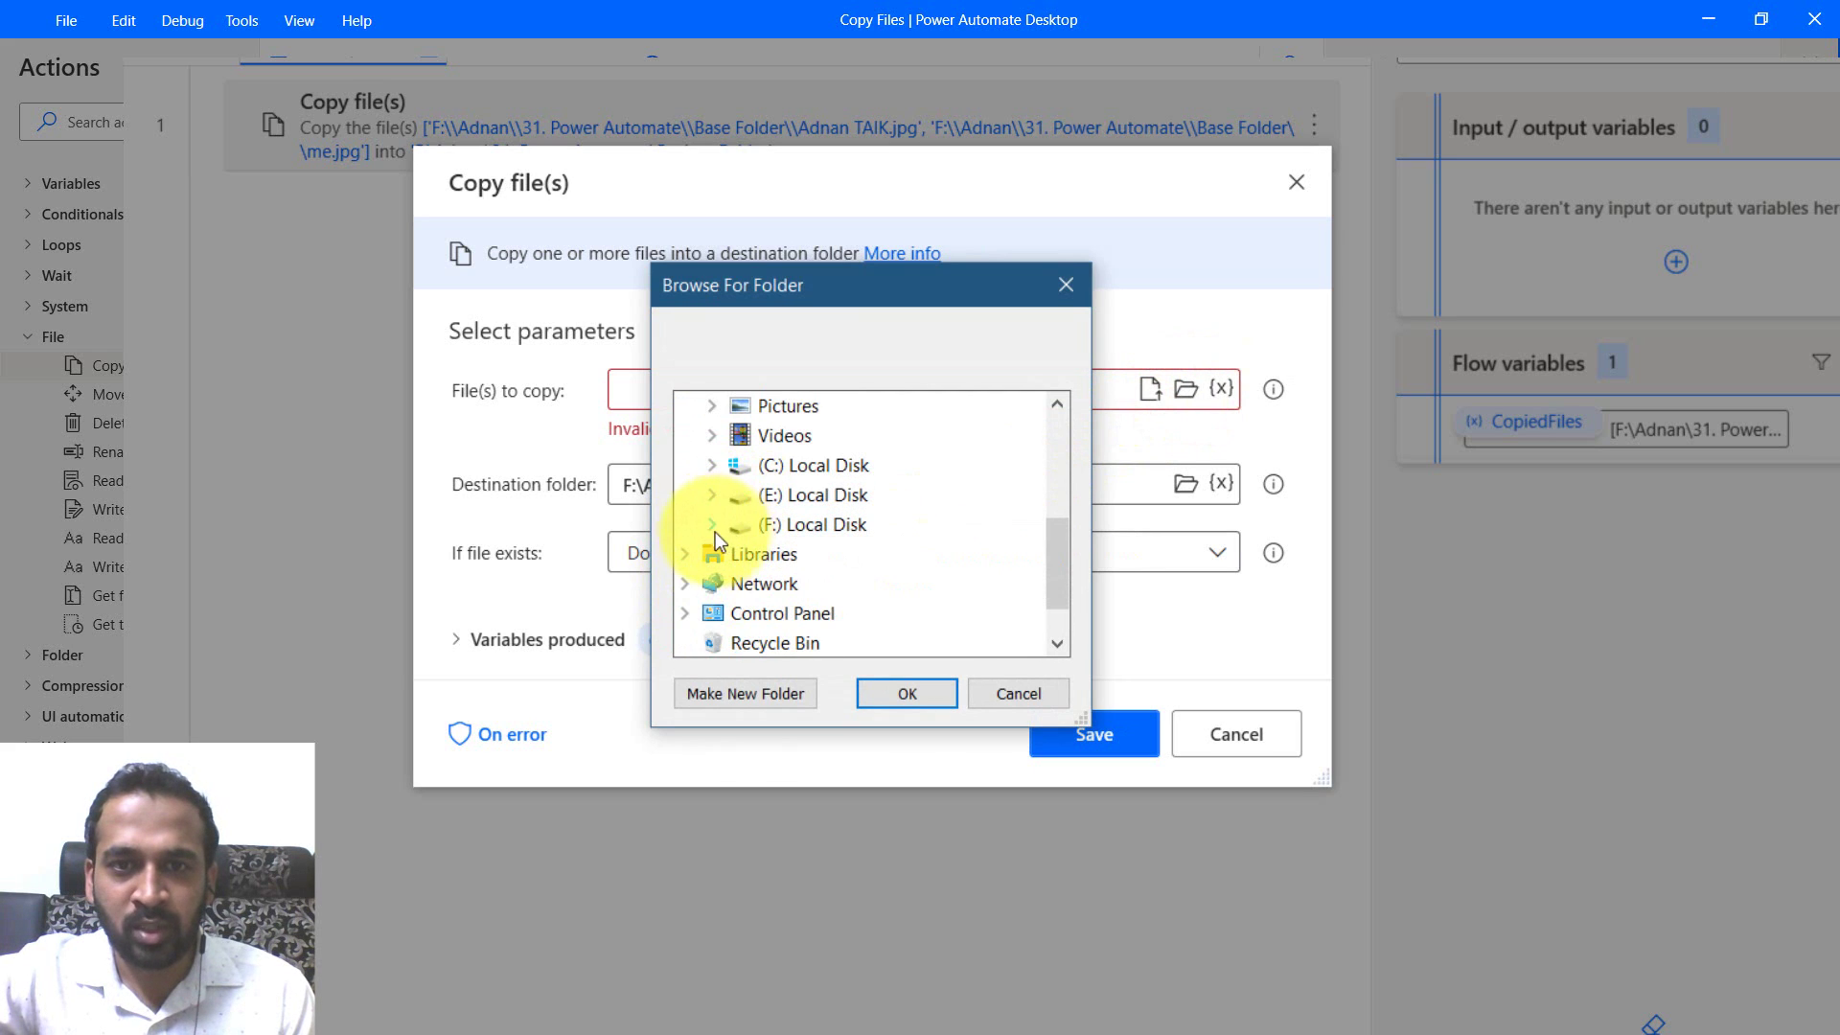
pyautogui.click(711, 524)
pyautogui.click(765, 524)
pyautogui.click(867, 584)
pyautogui.click(908, 694)
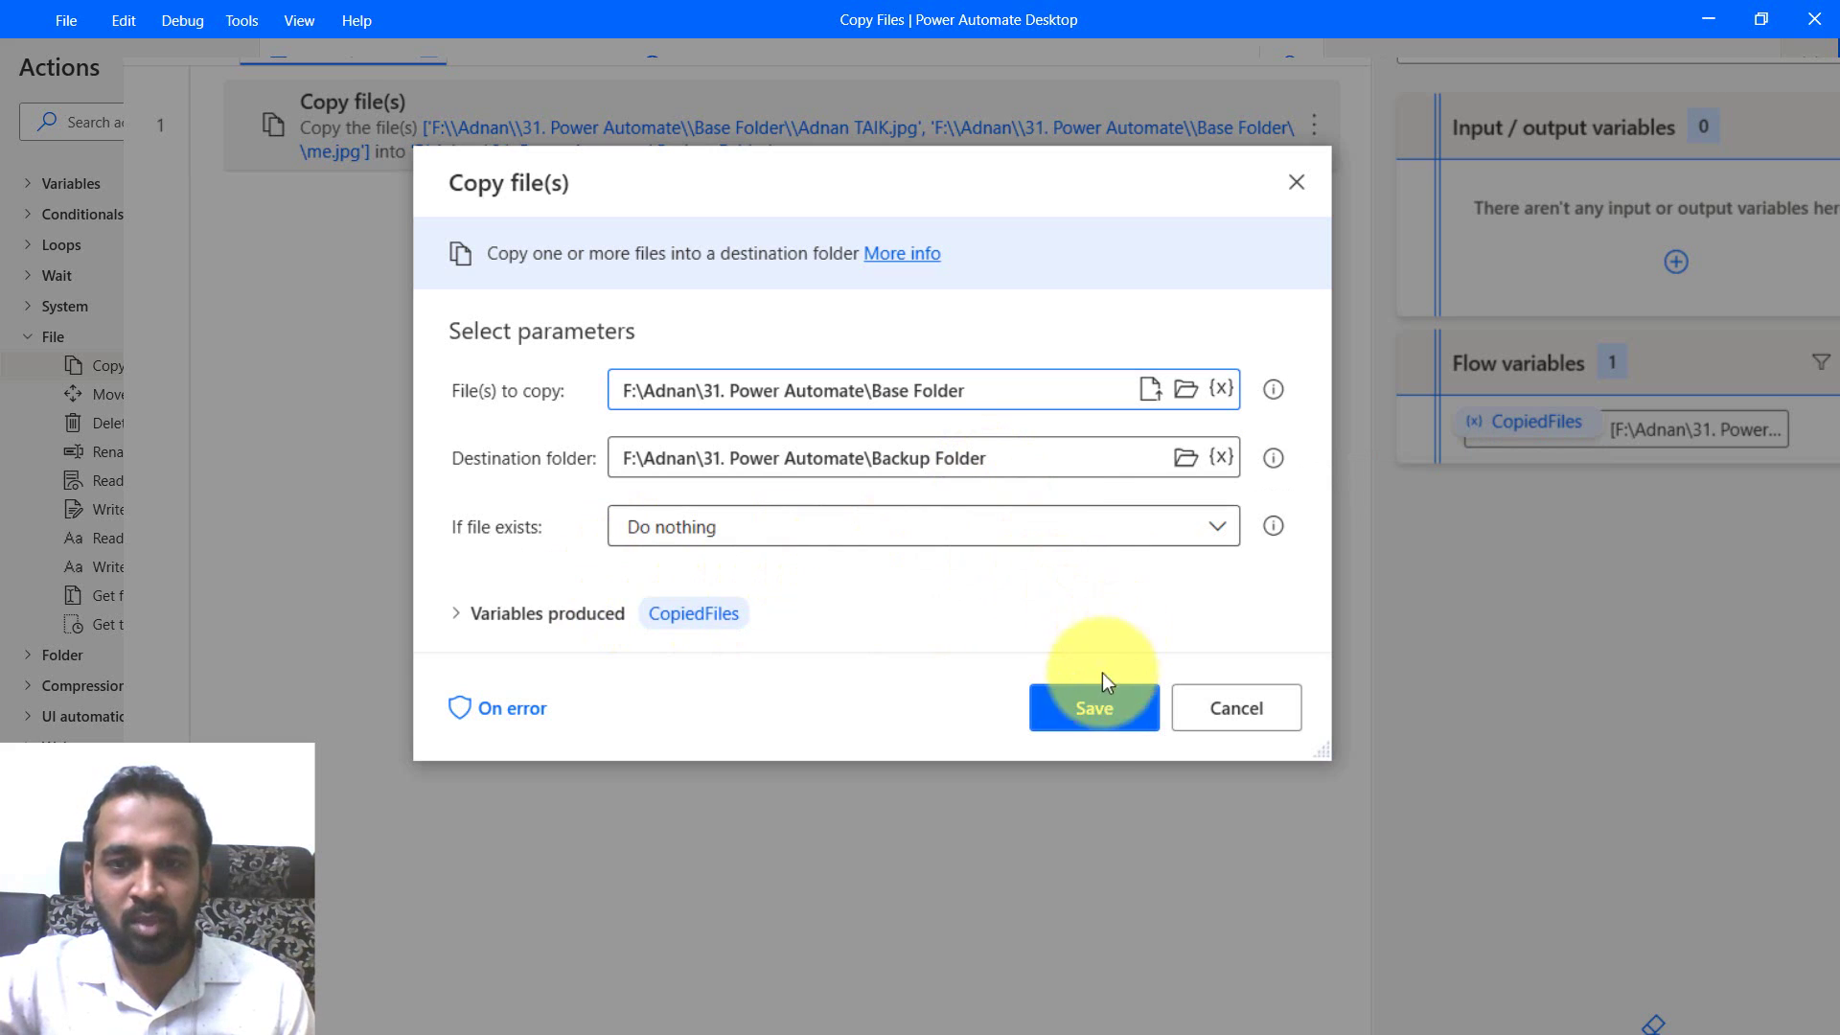
pyautogui.click(1096, 711)
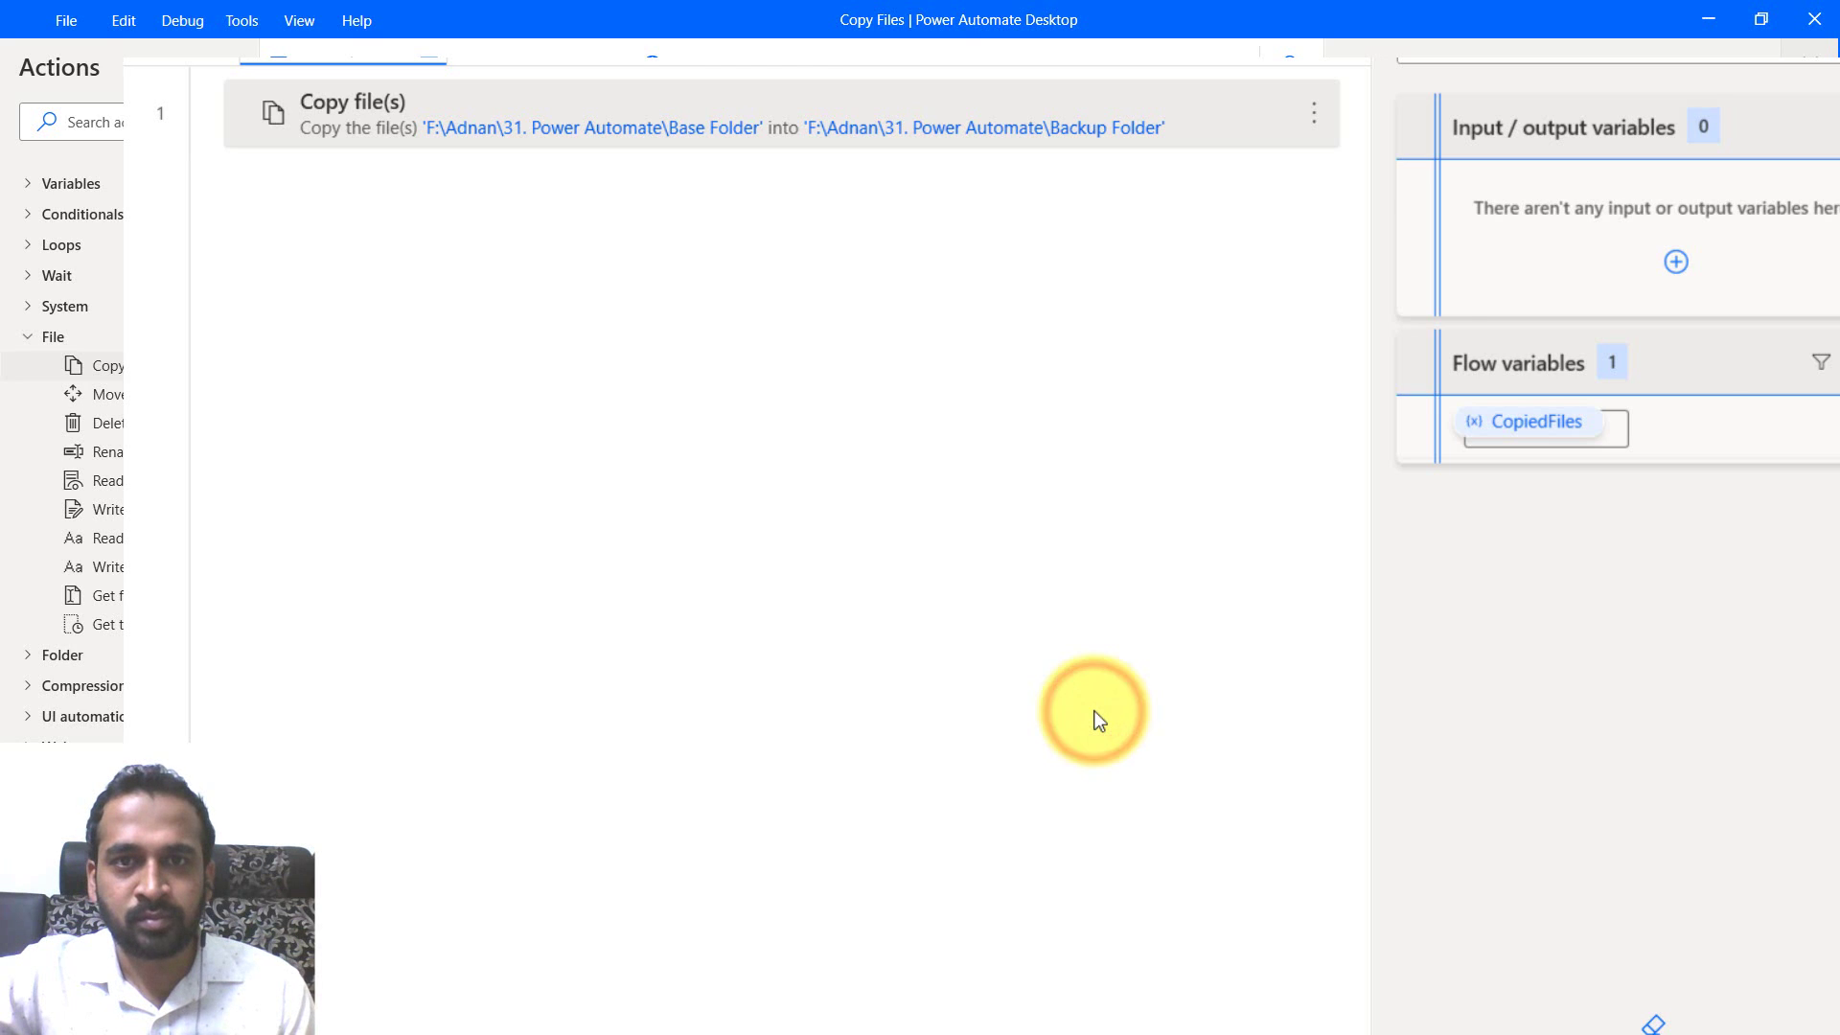
# Save and run the flow, then inspect the can't-copy error on the Copy file(s) step.
pyautogui.click(286, 63)
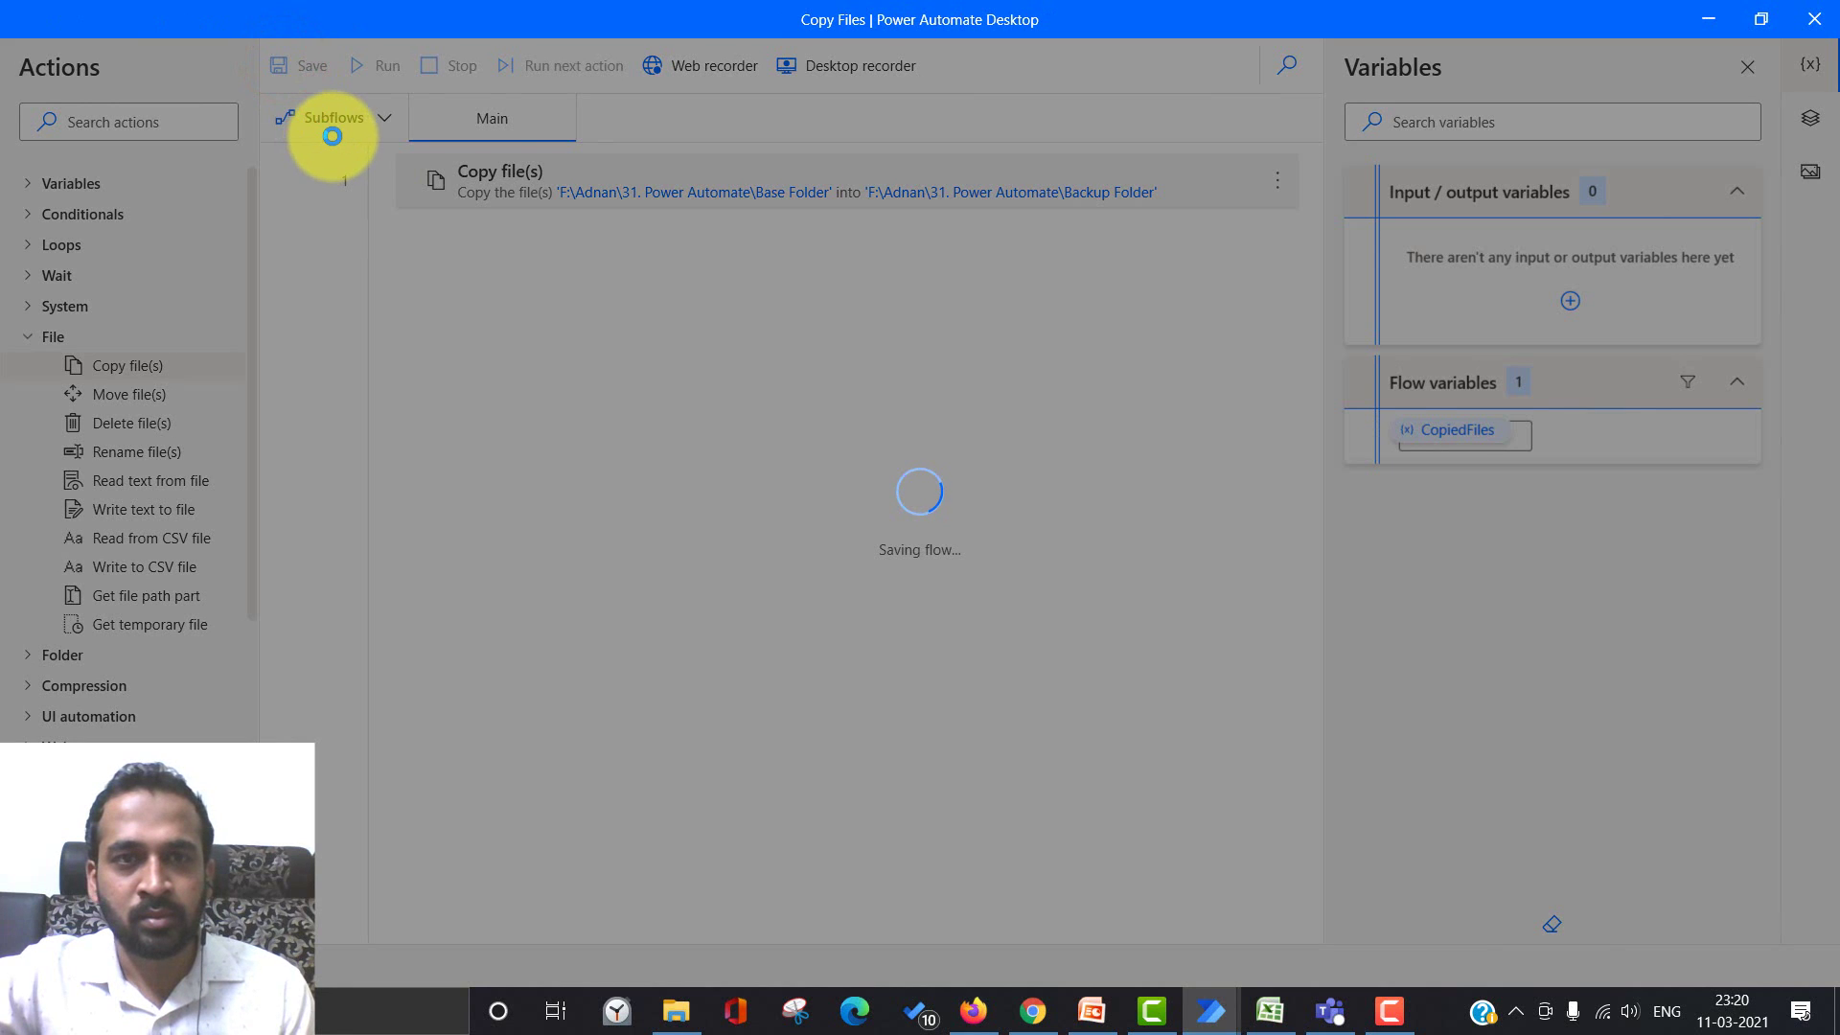
pyautogui.click(1080, 541)
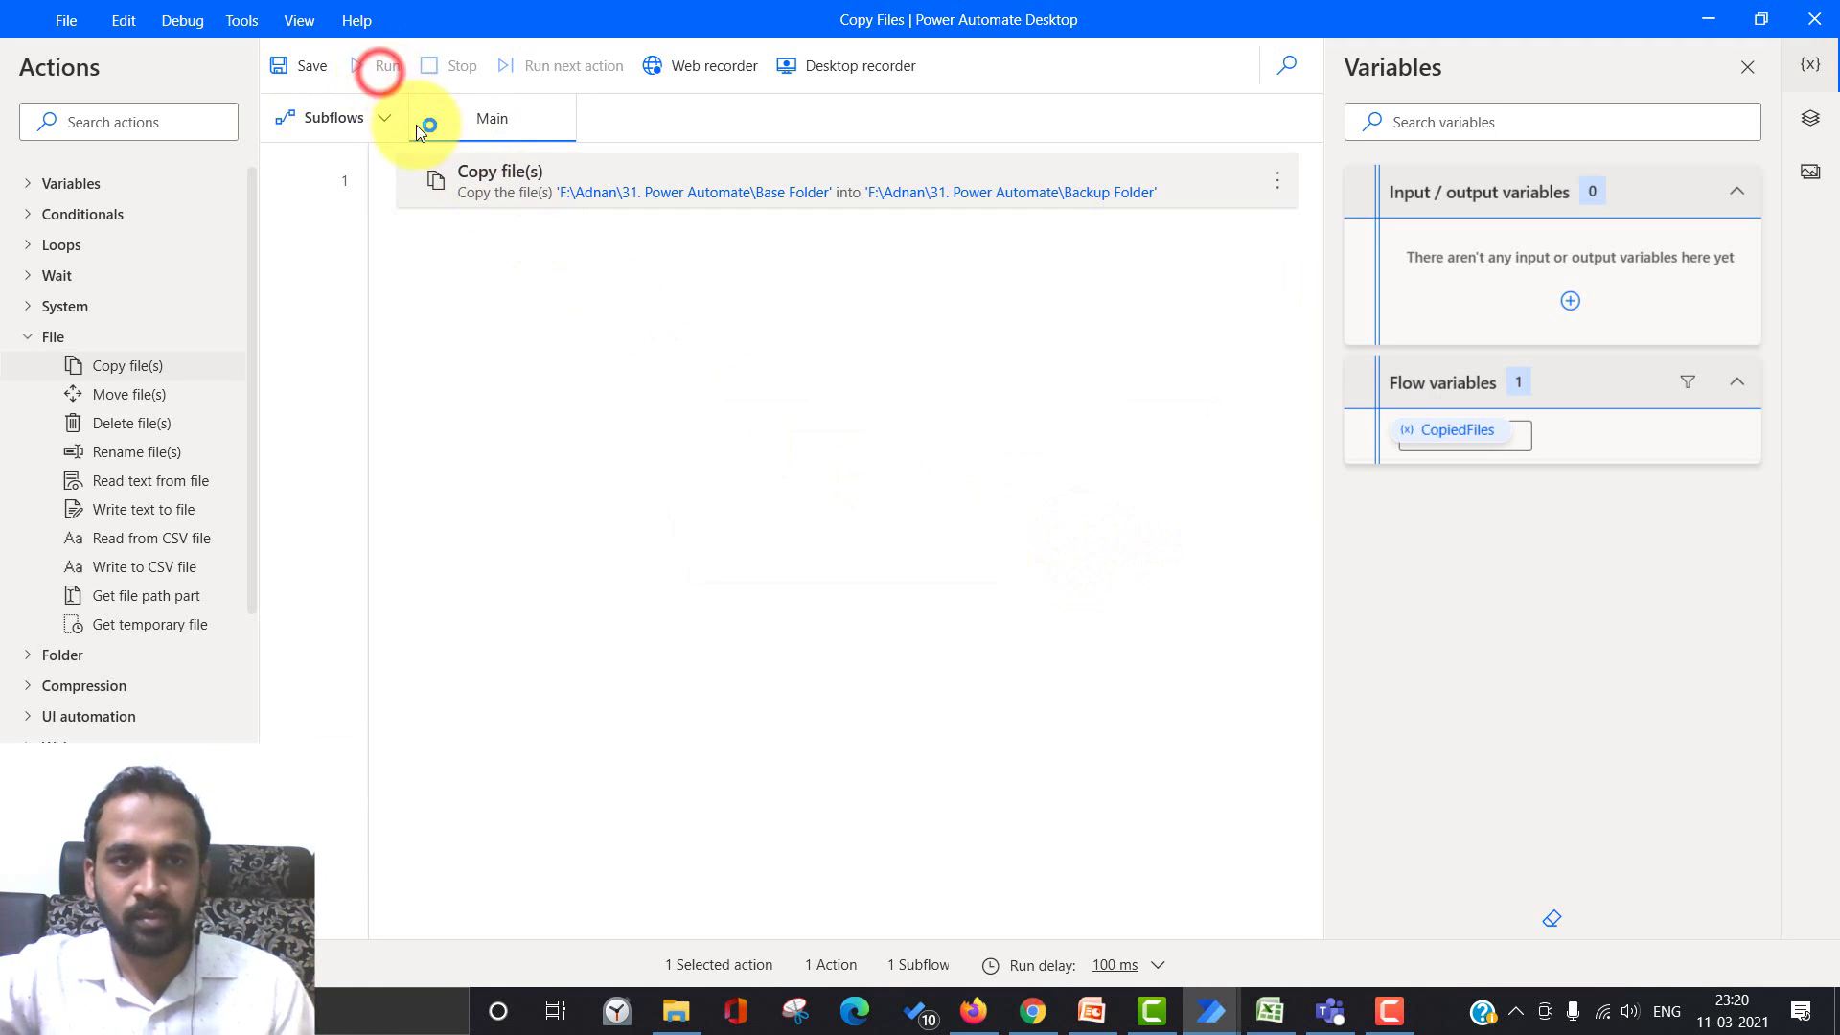
pyautogui.click(379, 71)
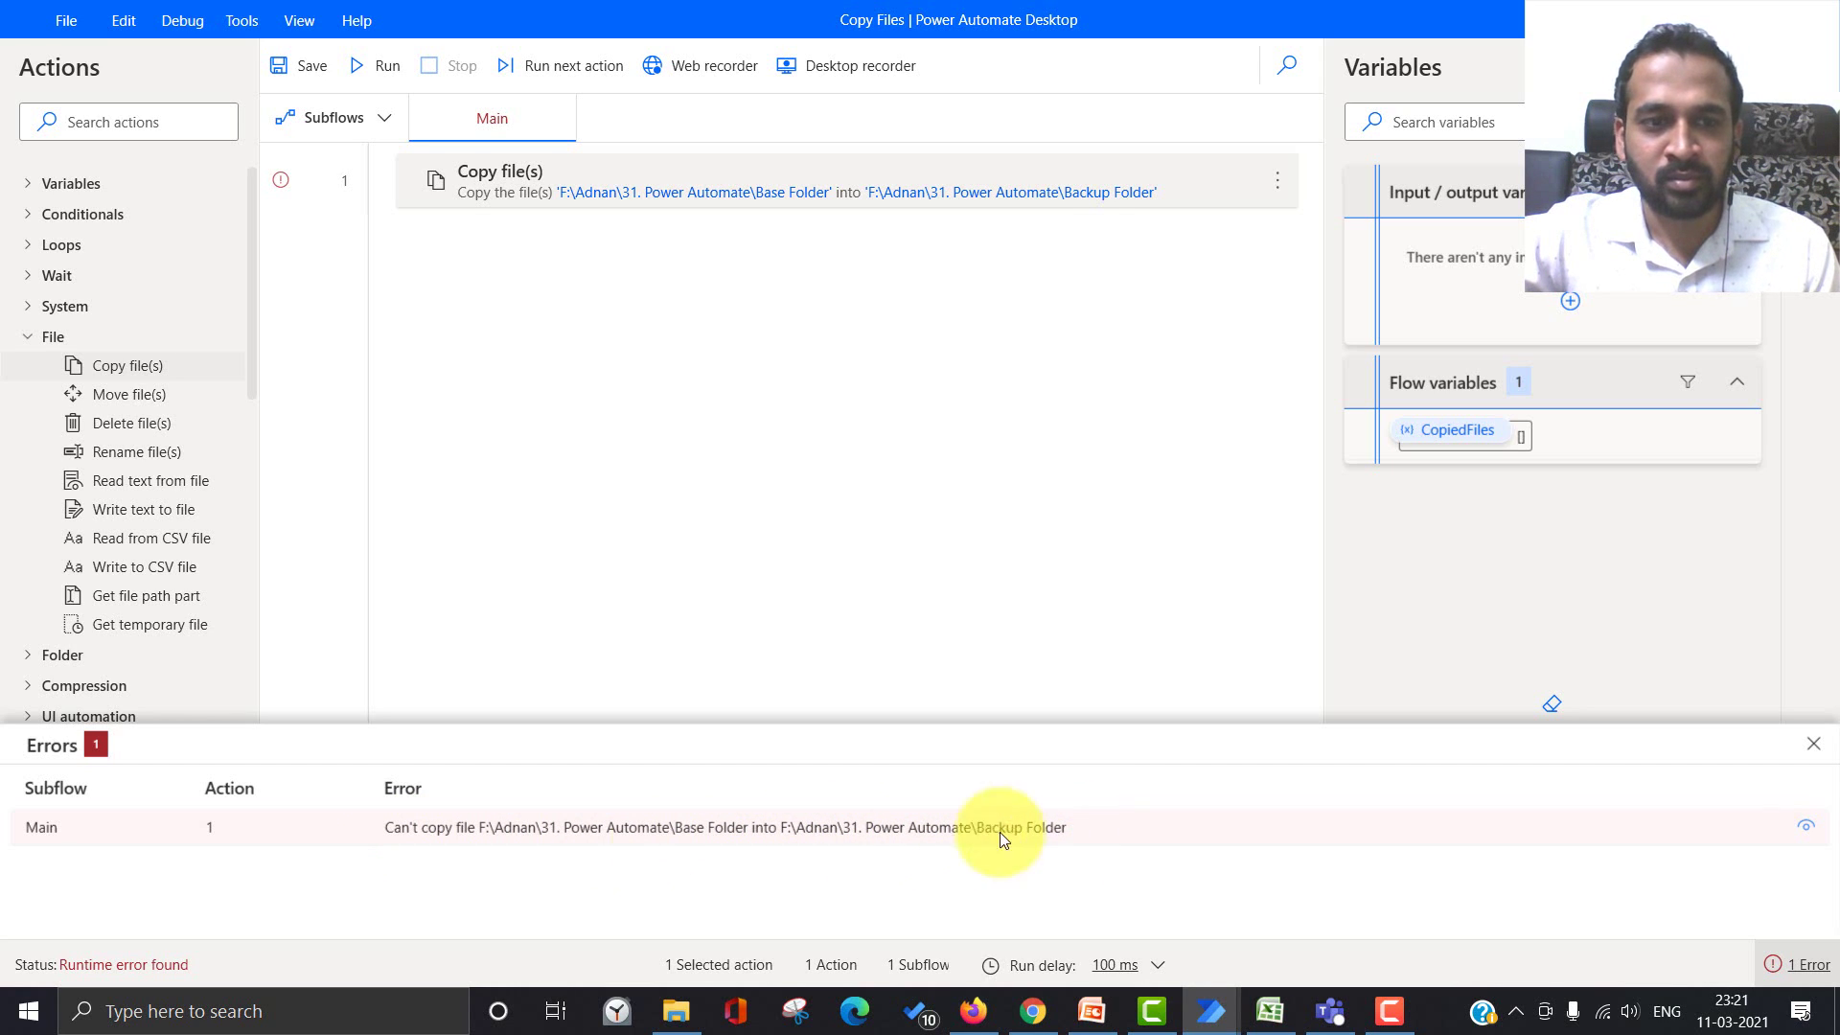
pyautogui.click(90, 742)
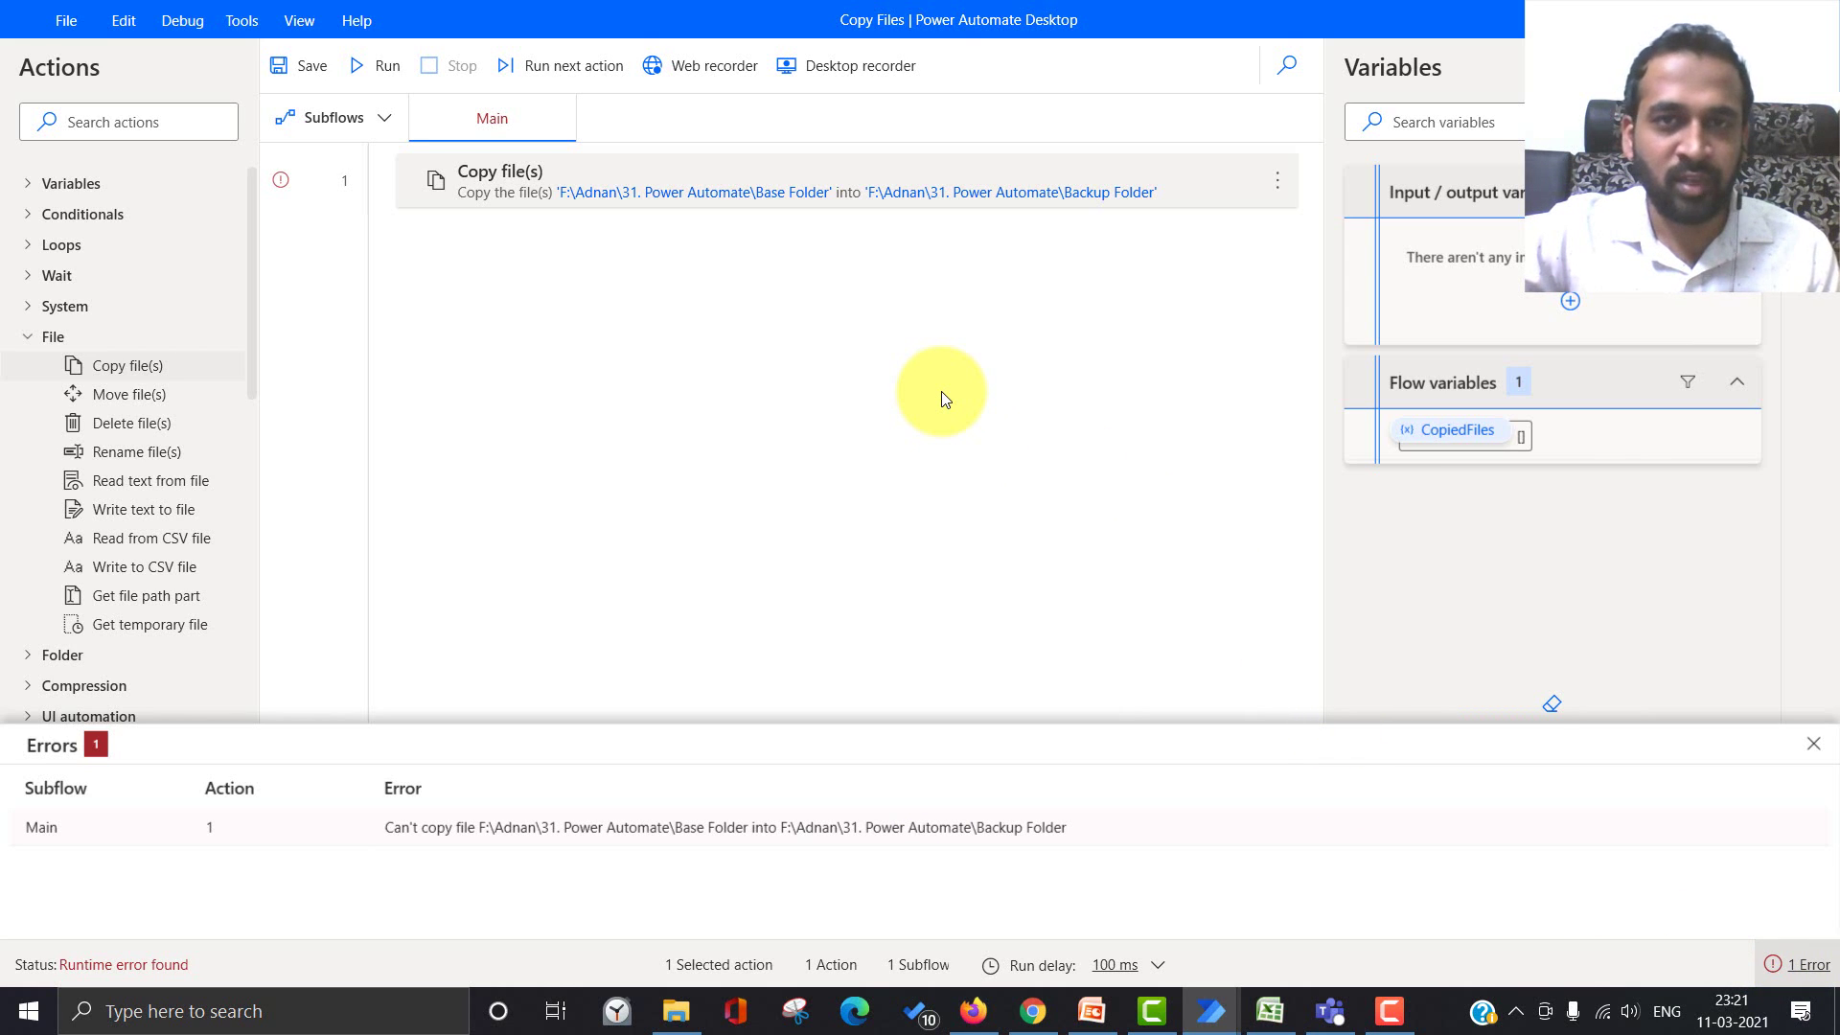
pyautogui.click(924, 371)
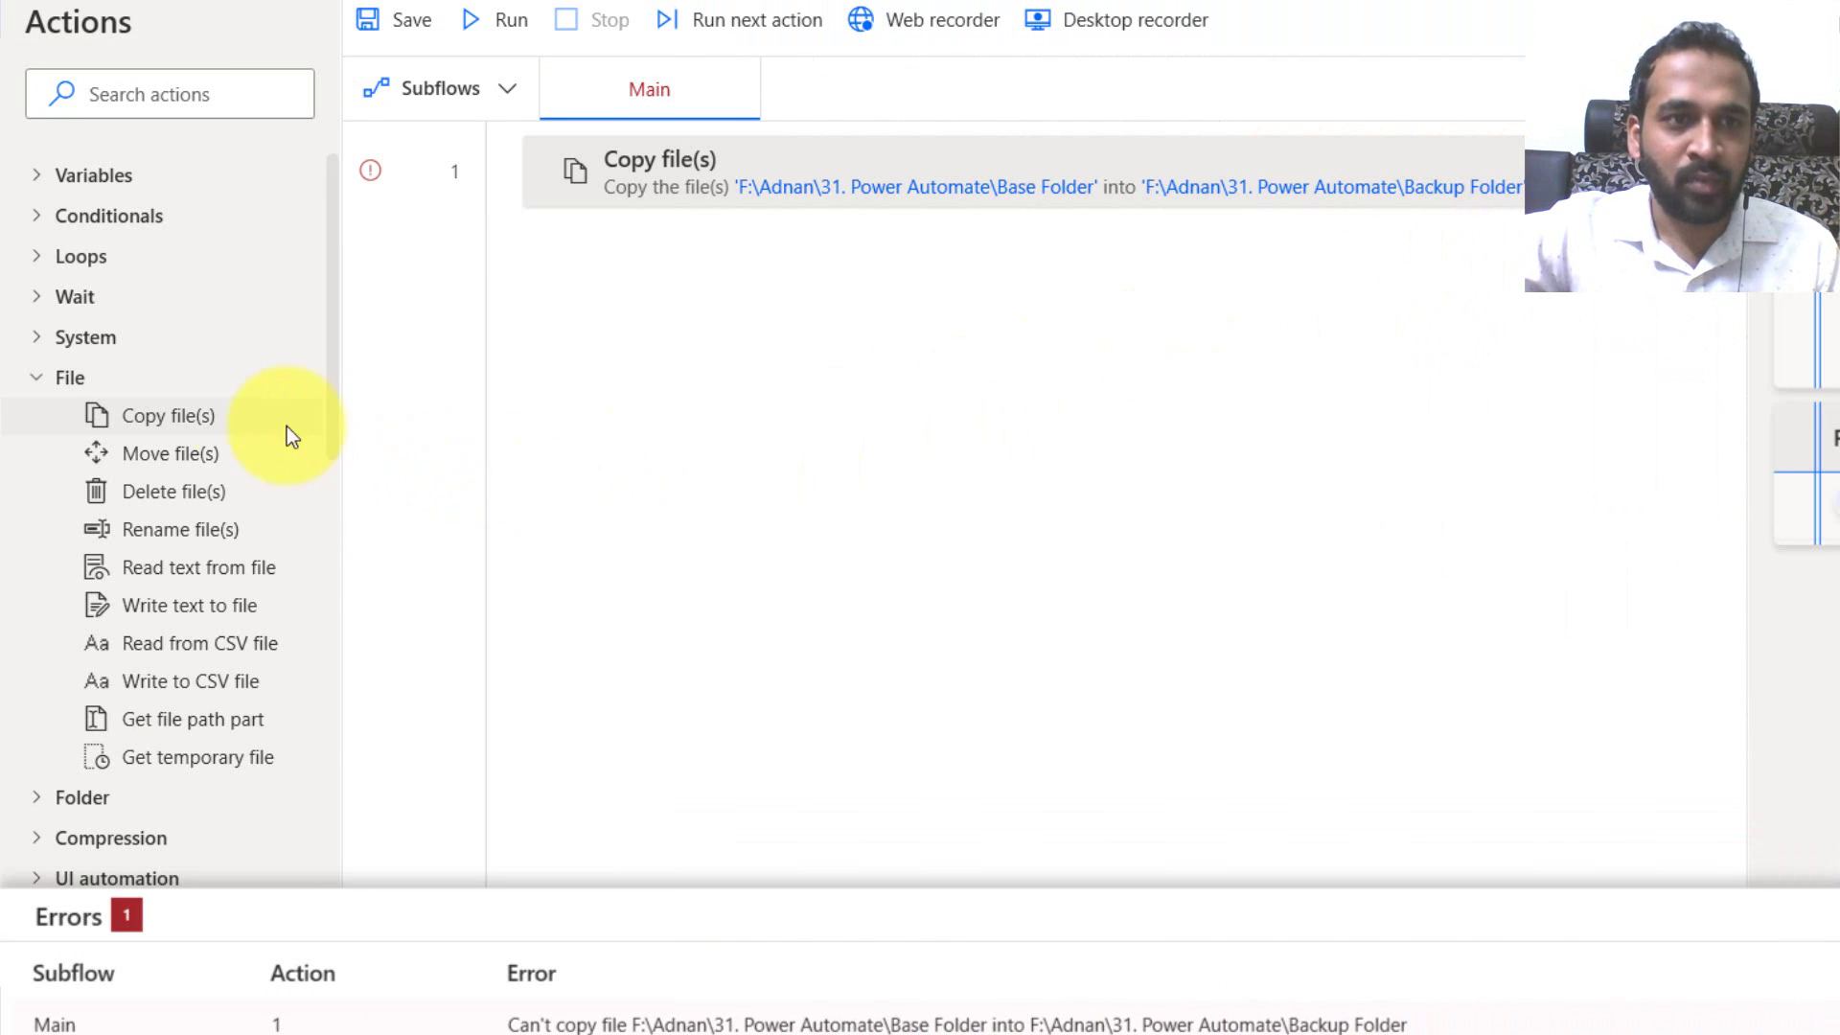
# Collapse the File actions, expand Folder, and drag Get files in folder into the flow.
pyautogui.click(38, 381)
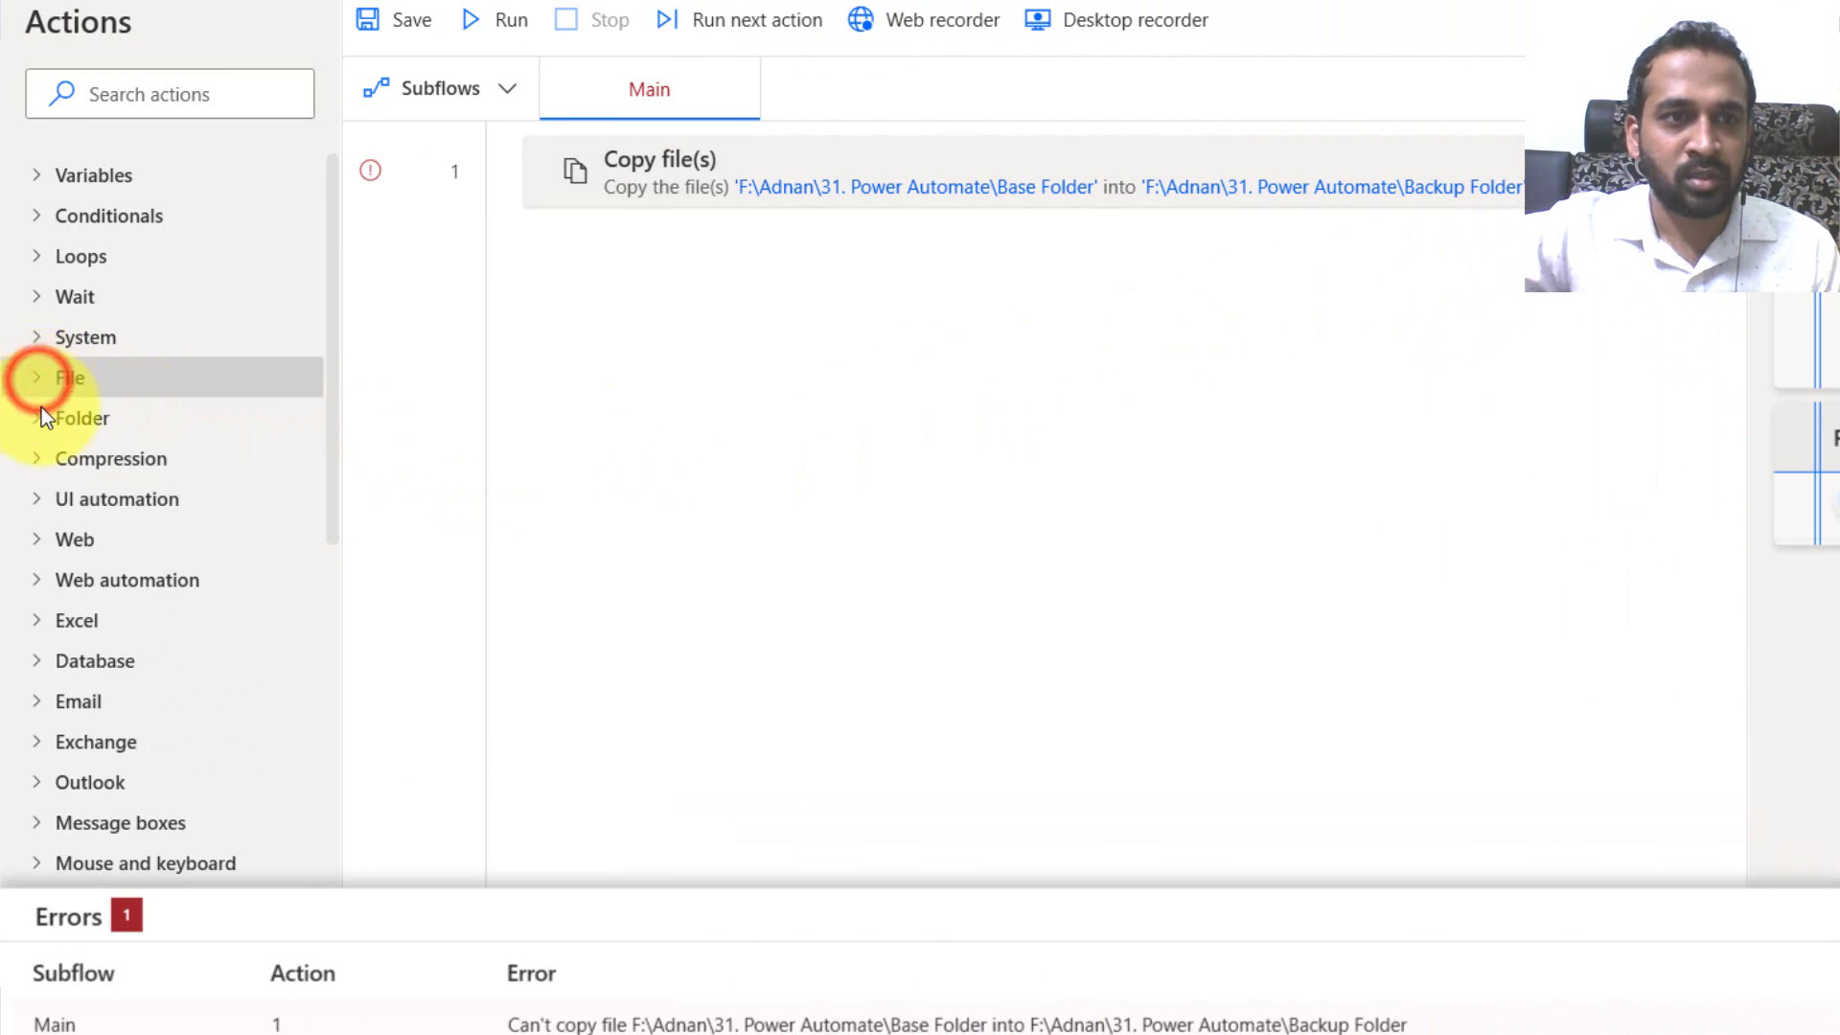
pyautogui.click(35, 418)
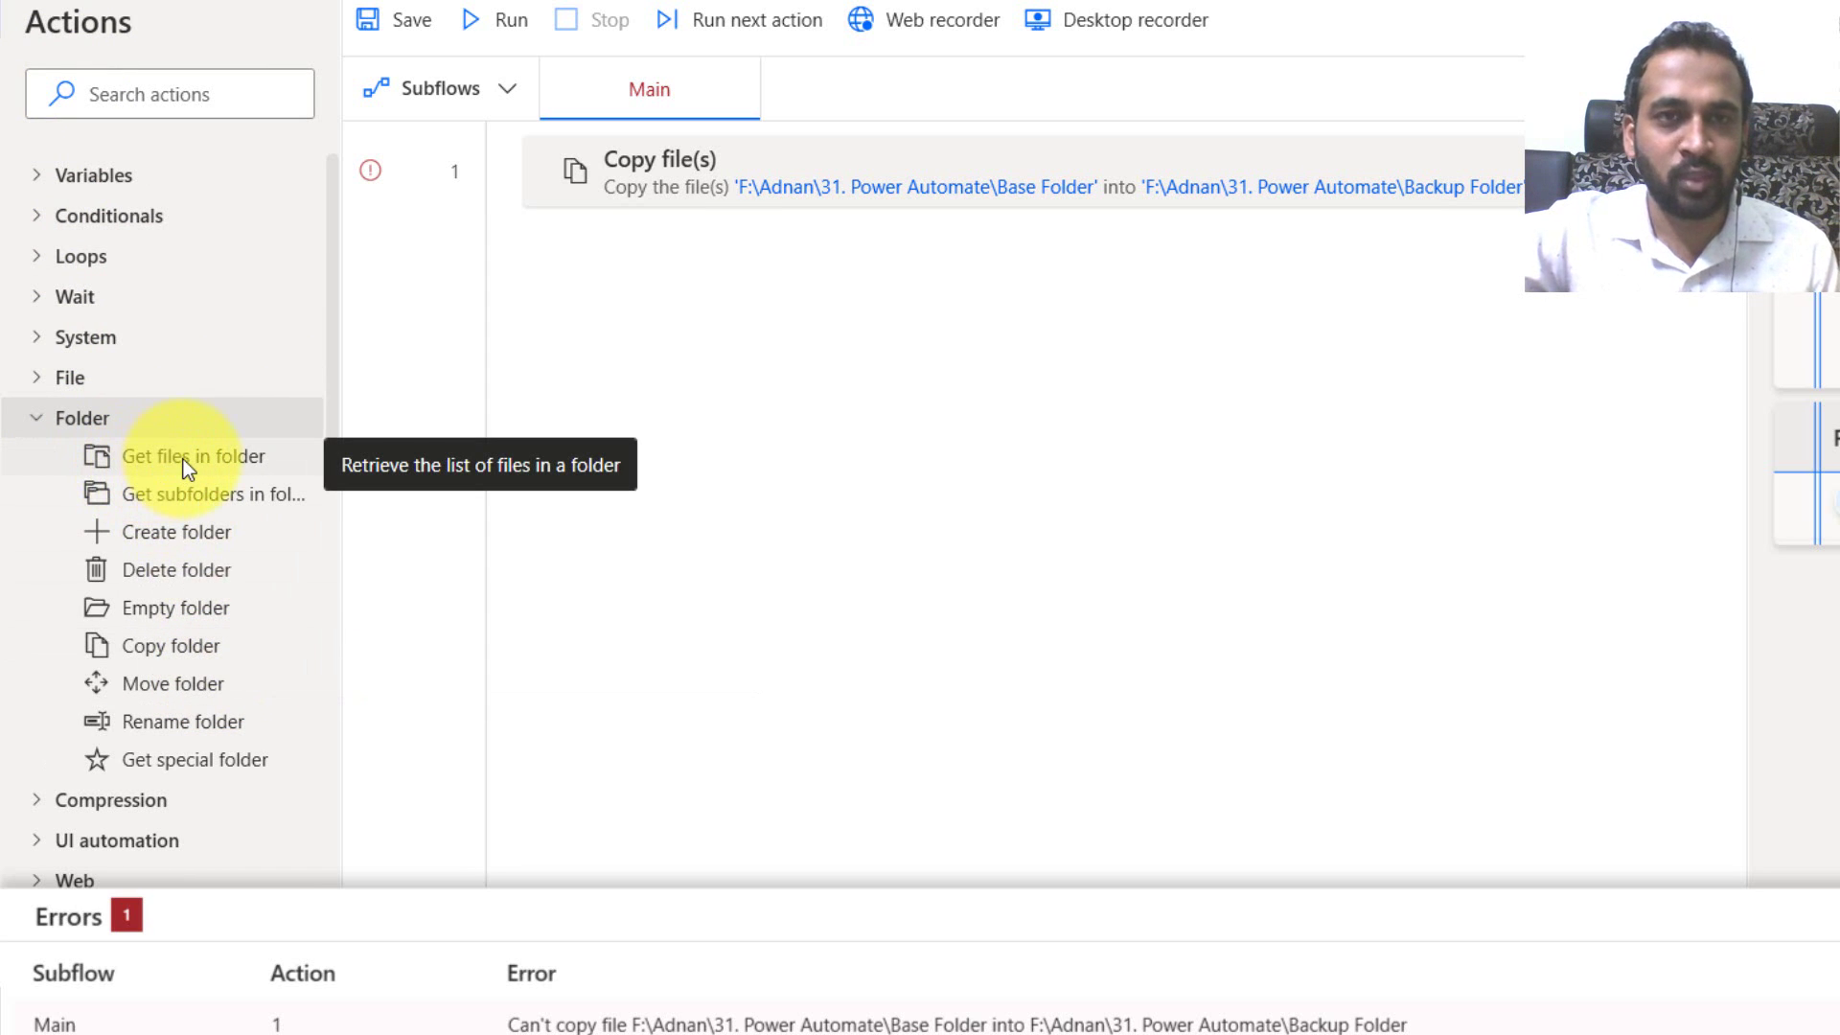
pyautogui.moveTo(182, 458); pyautogui.dragTo(778, 155)
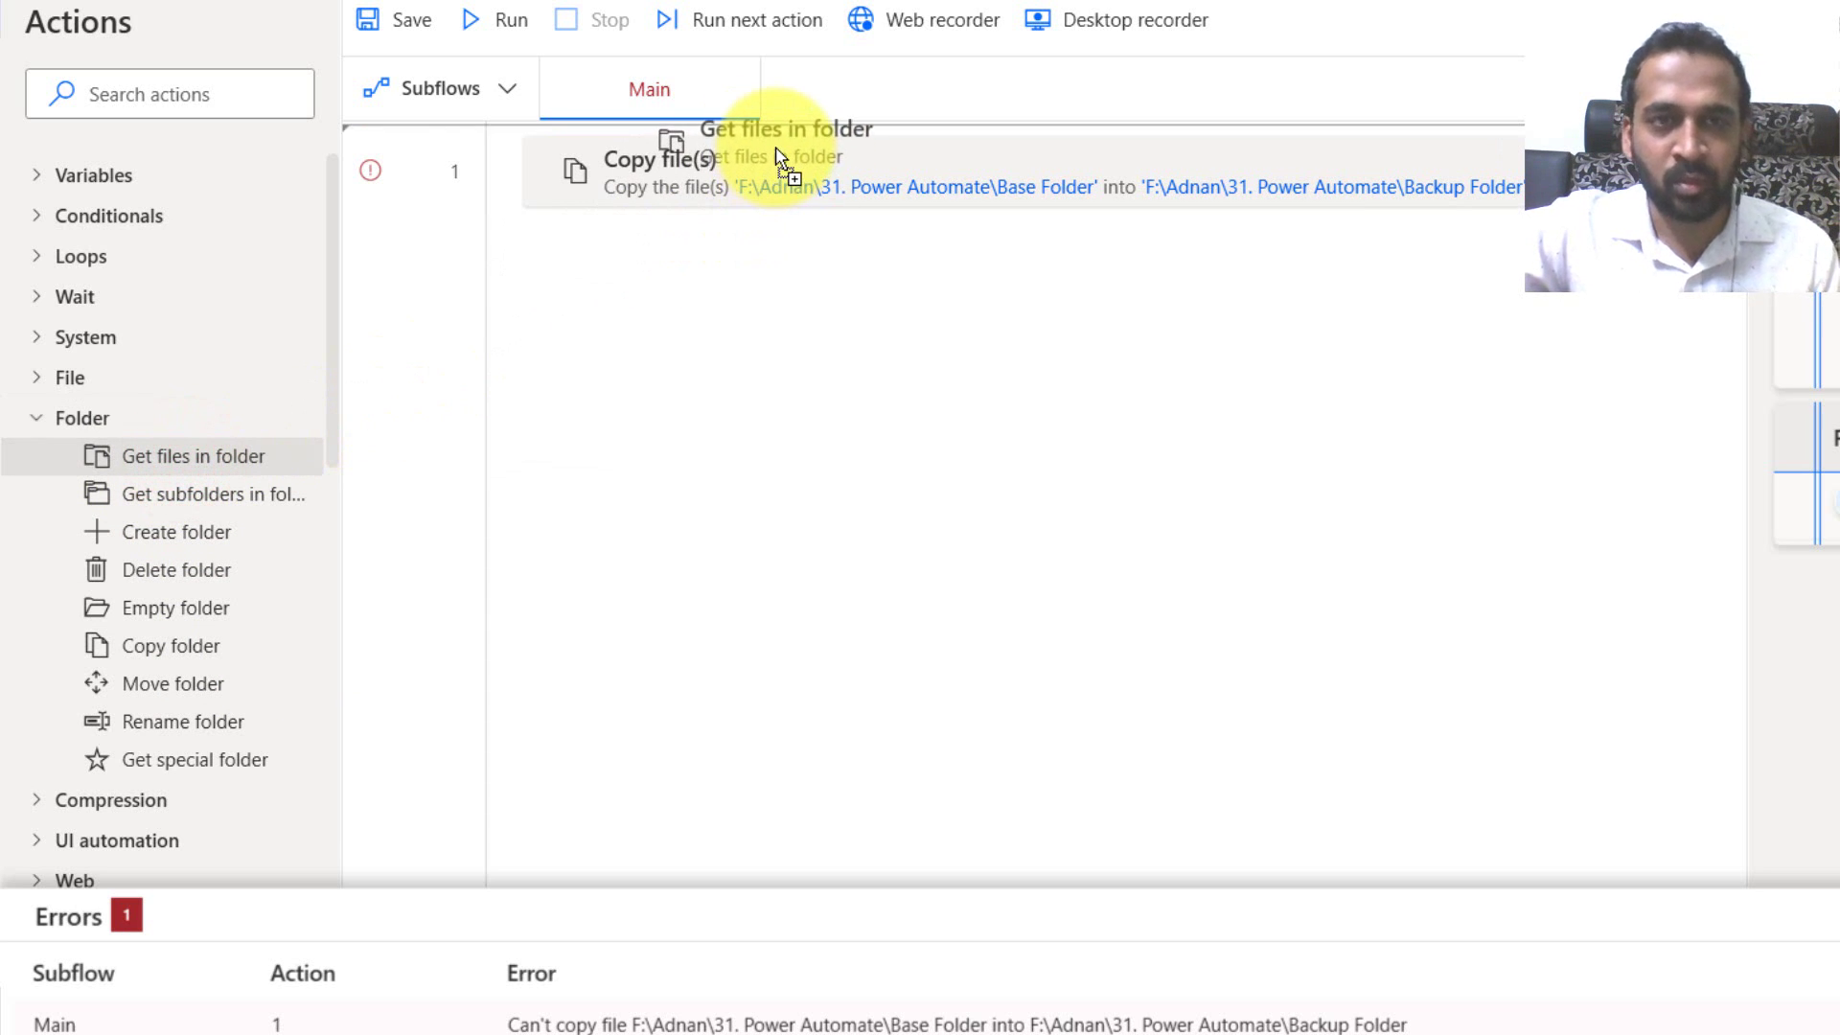
# Place Get files in folder above Copy file(s) and set its folder to F:\...\31. Power Automate\Base Folder.
pyautogui.moveTo(778, 151); pyautogui.dragTo(887, 209)
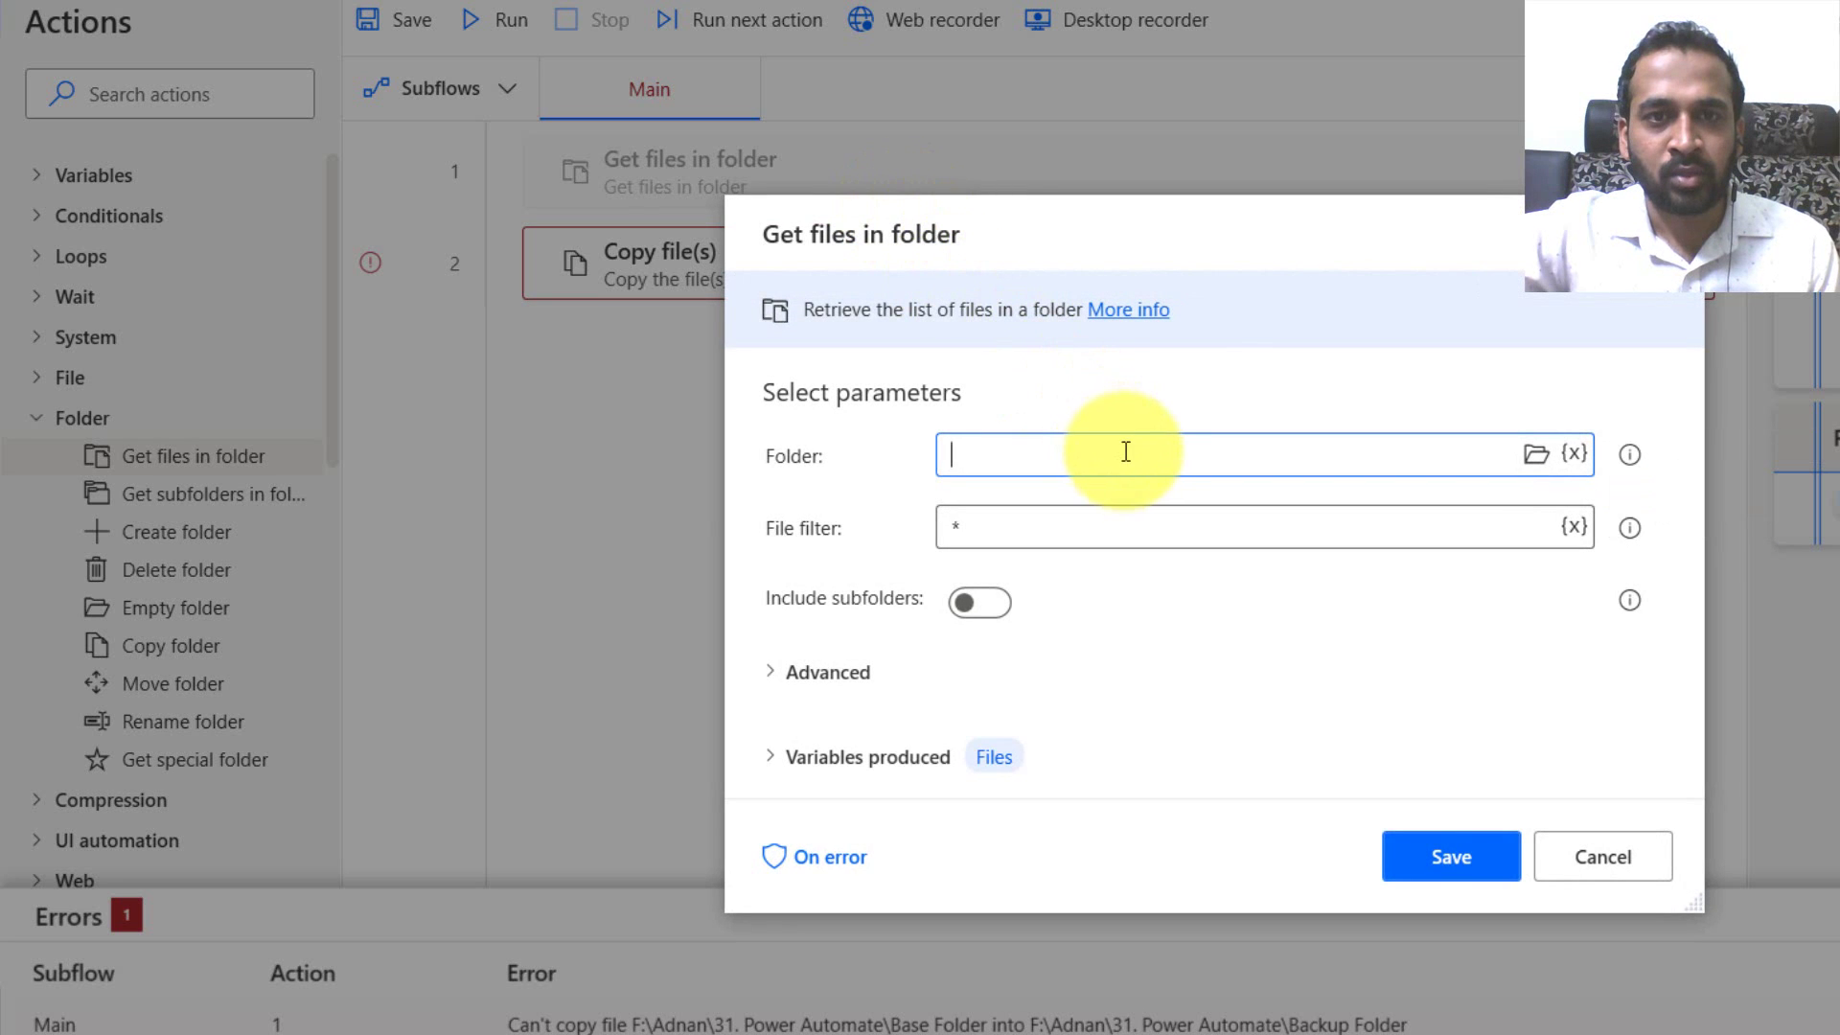
pyautogui.click(1532, 456)
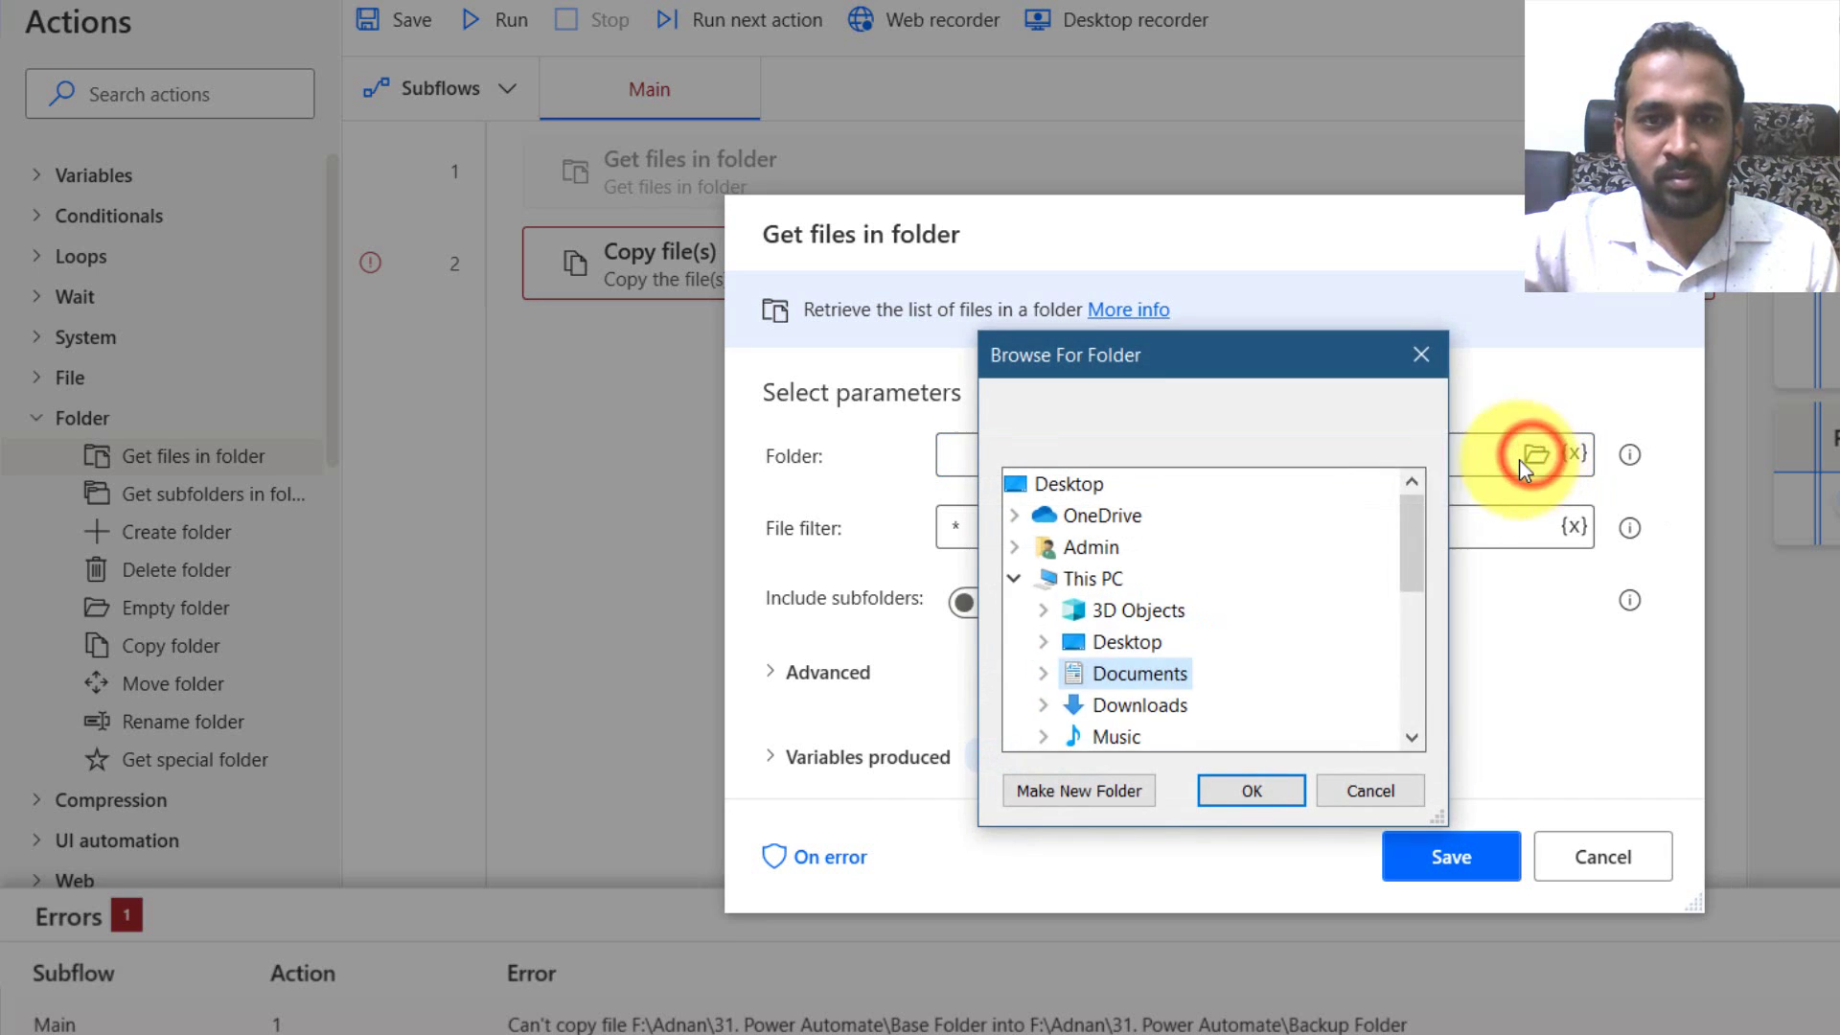
pyautogui.scroll(-3, 1045, 671)
pyautogui.click(1045, 610)
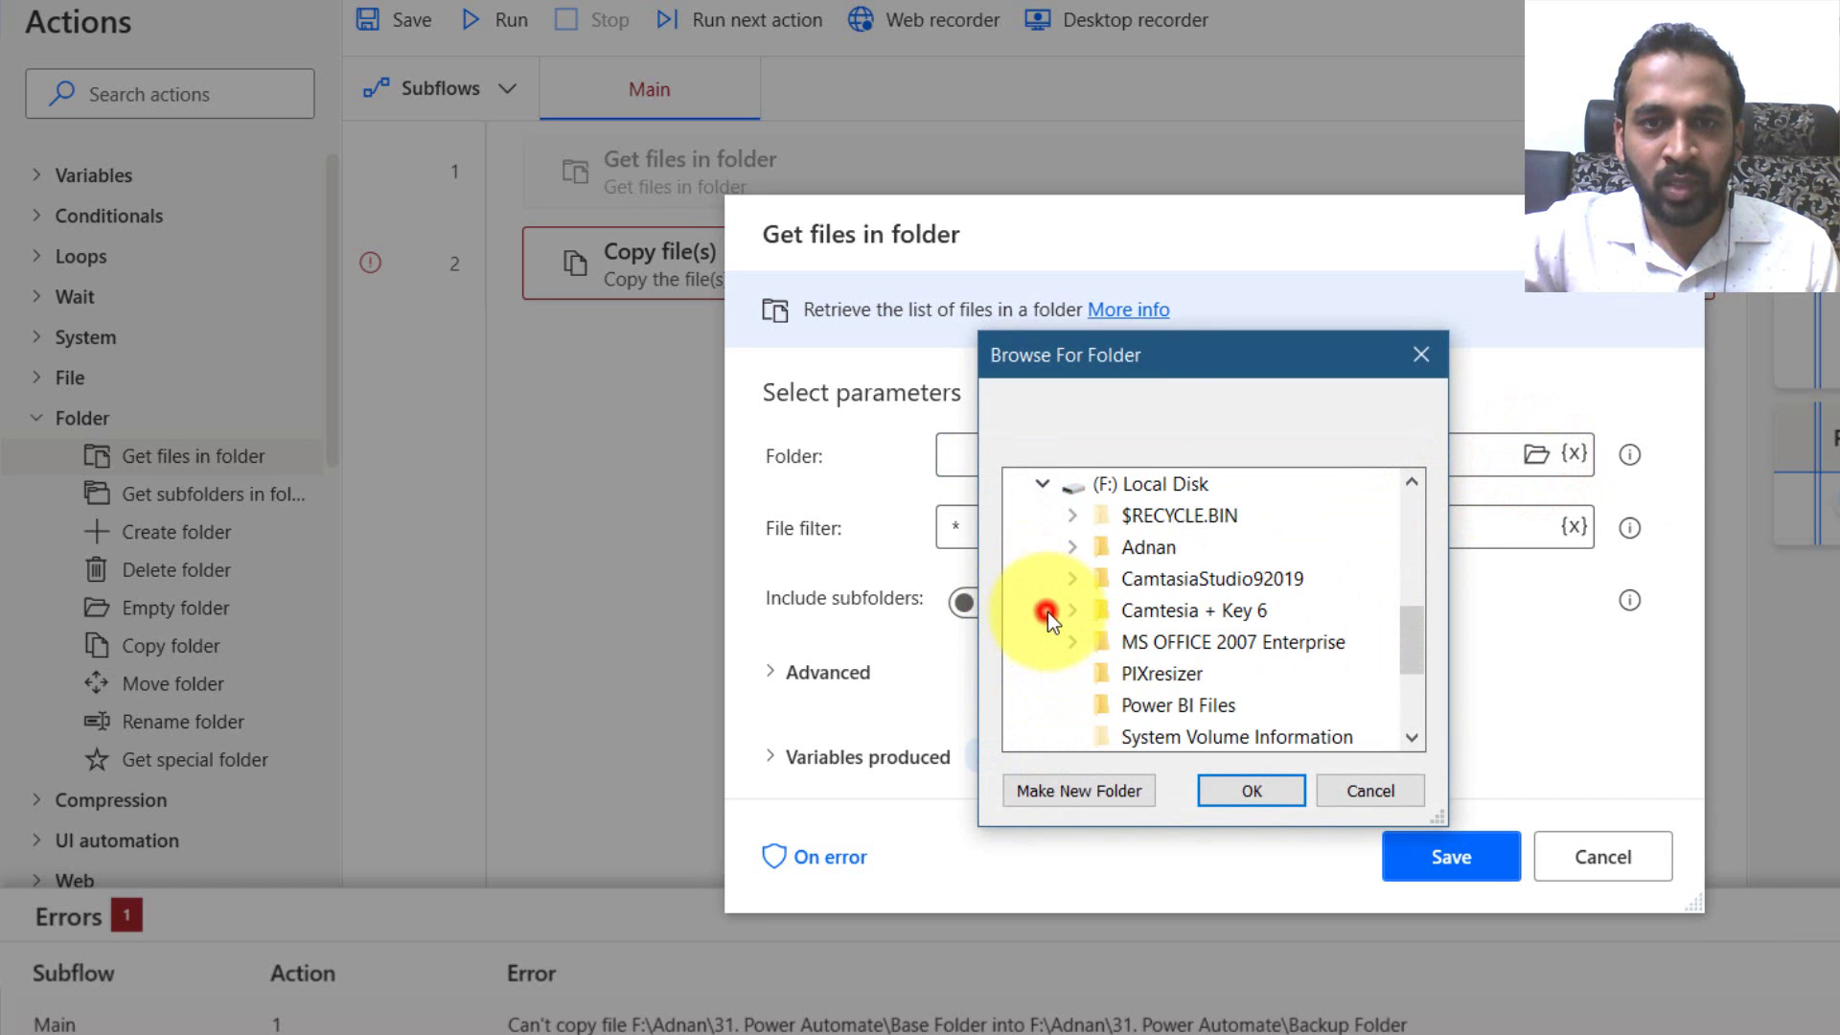
pyautogui.click(1073, 546)
pyautogui.scroll(-3, 1150, 613)
pyautogui.scroll(-3, 1150, 617)
pyautogui.click(1102, 515)
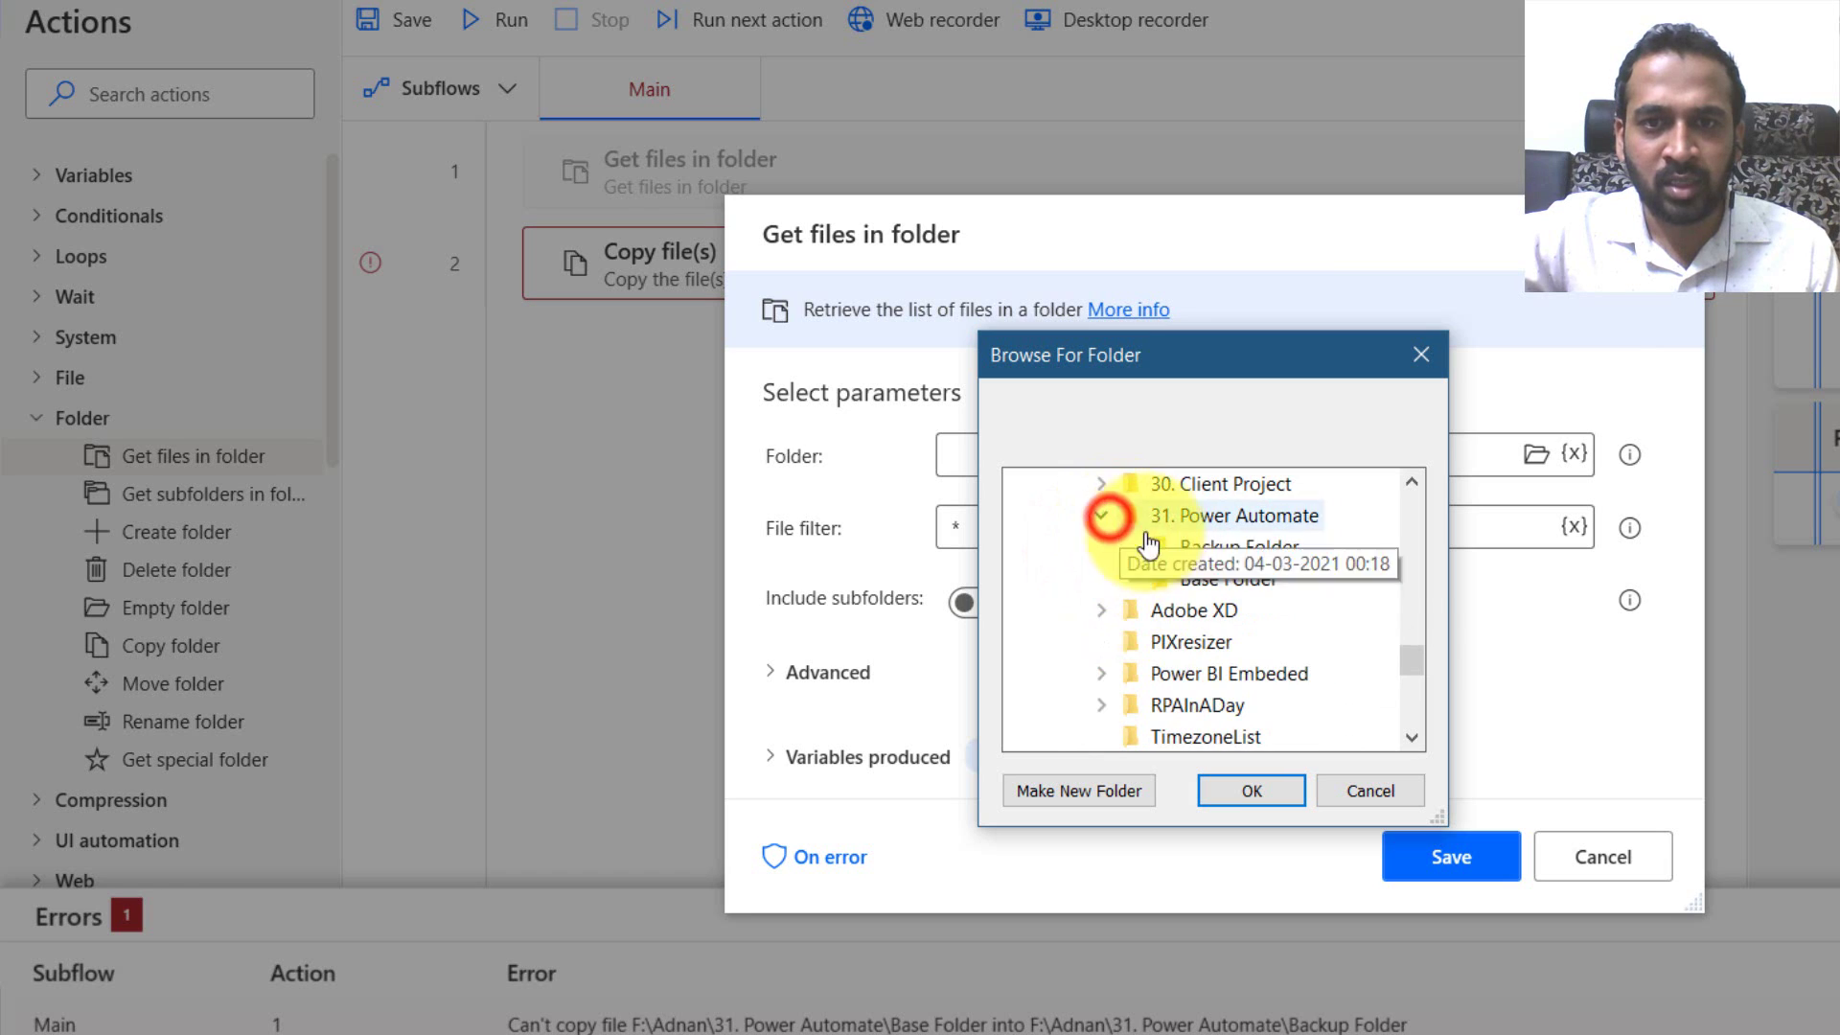
pyautogui.click(1227, 580)
pyautogui.click(1250, 794)
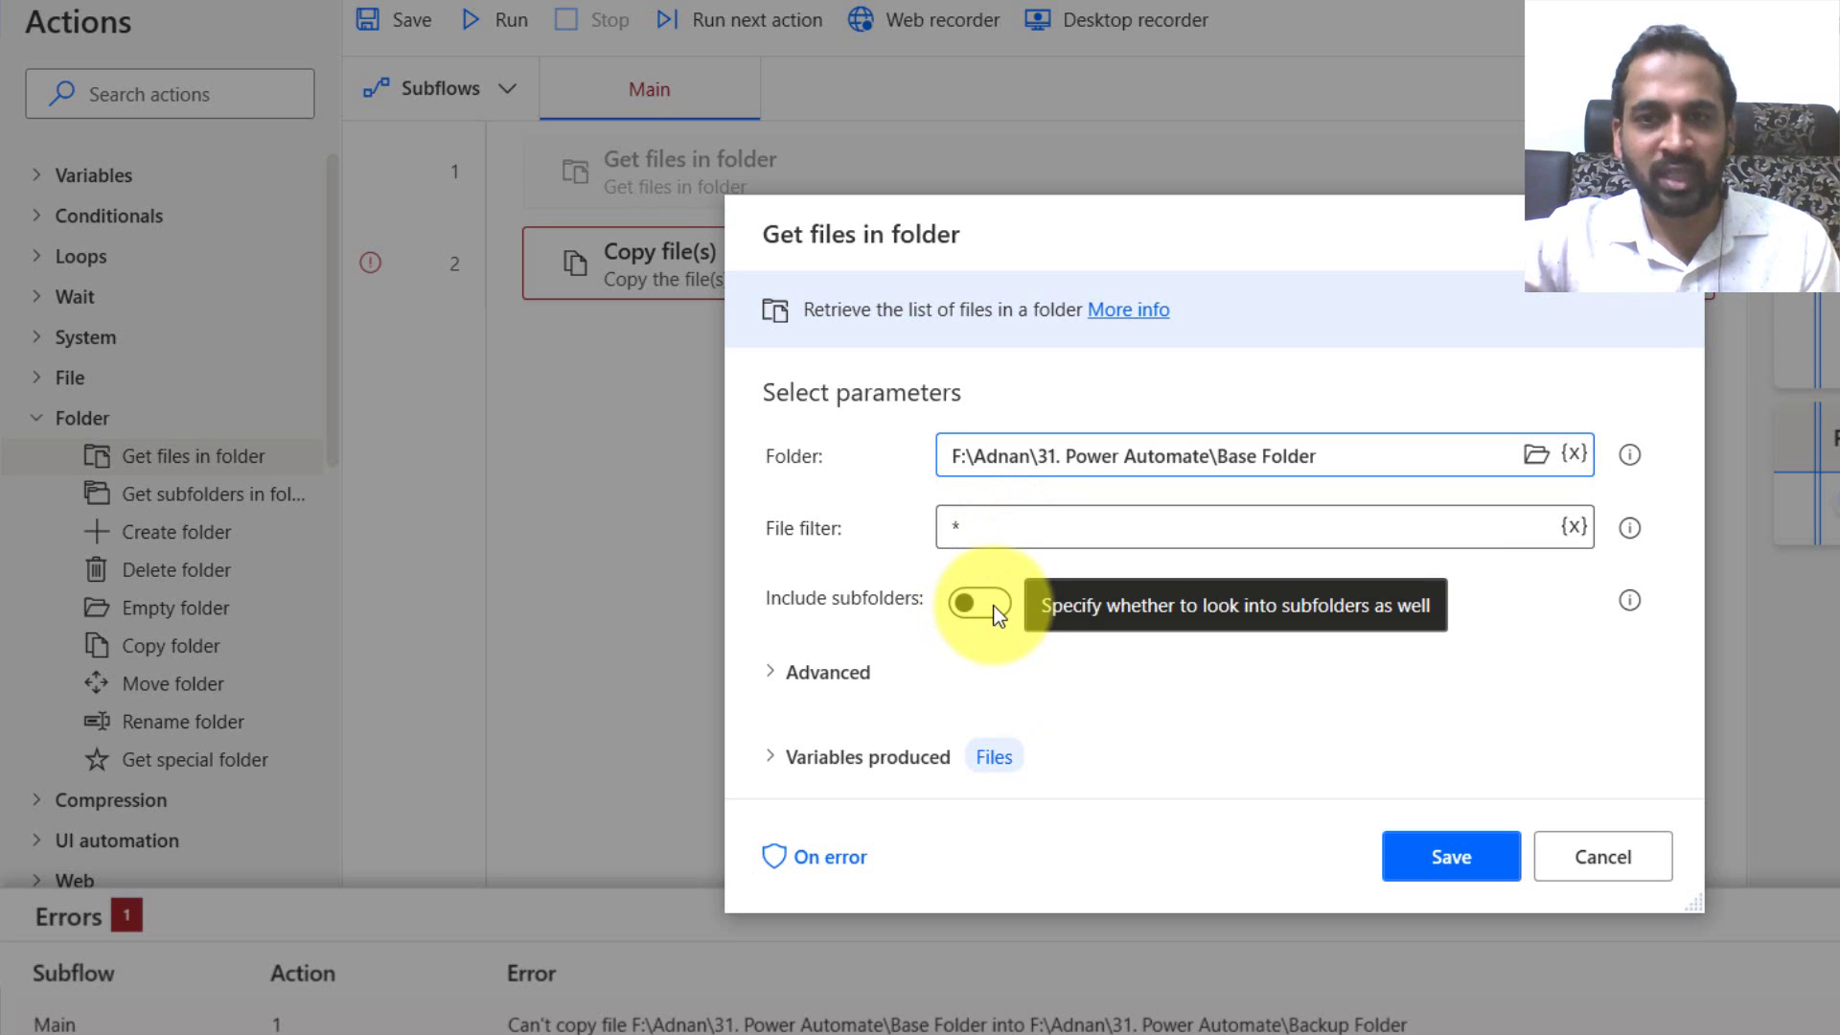
# Review the Advanced and On error settings, keep filter * into Files, and save the step.
pyautogui.click(829, 674)
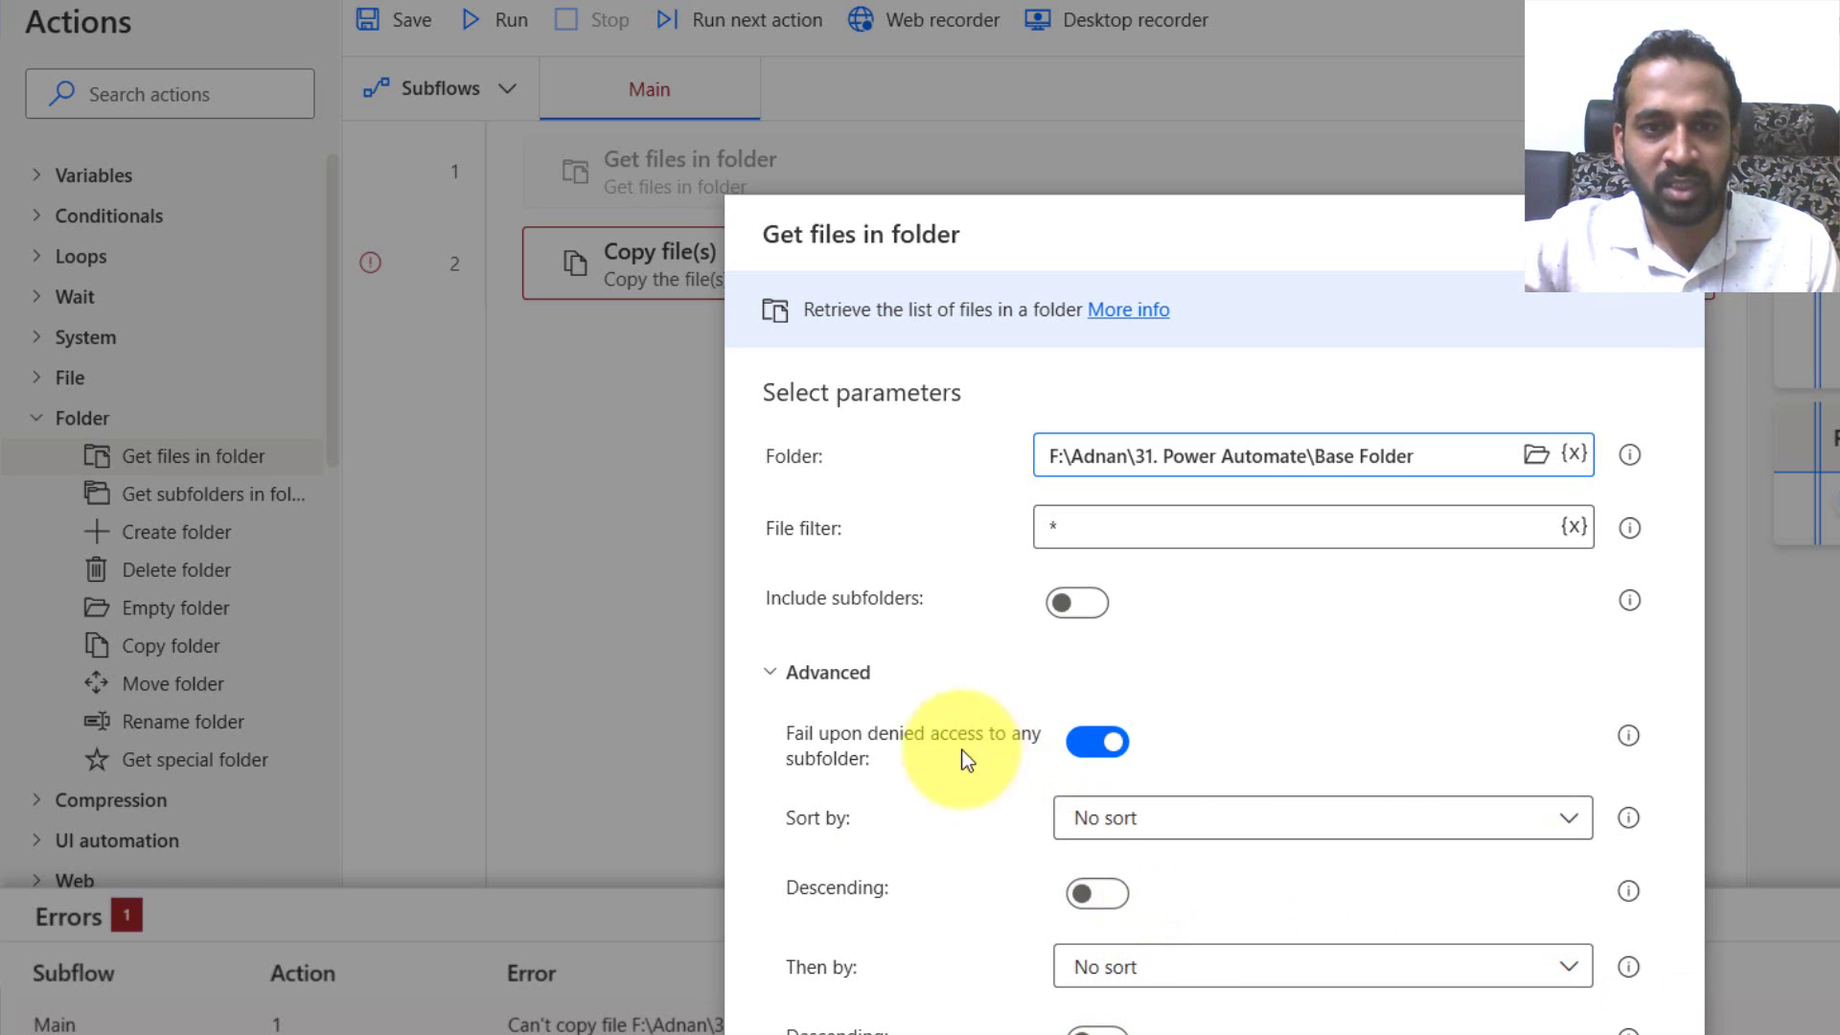
pyautogui.click(834, 672)
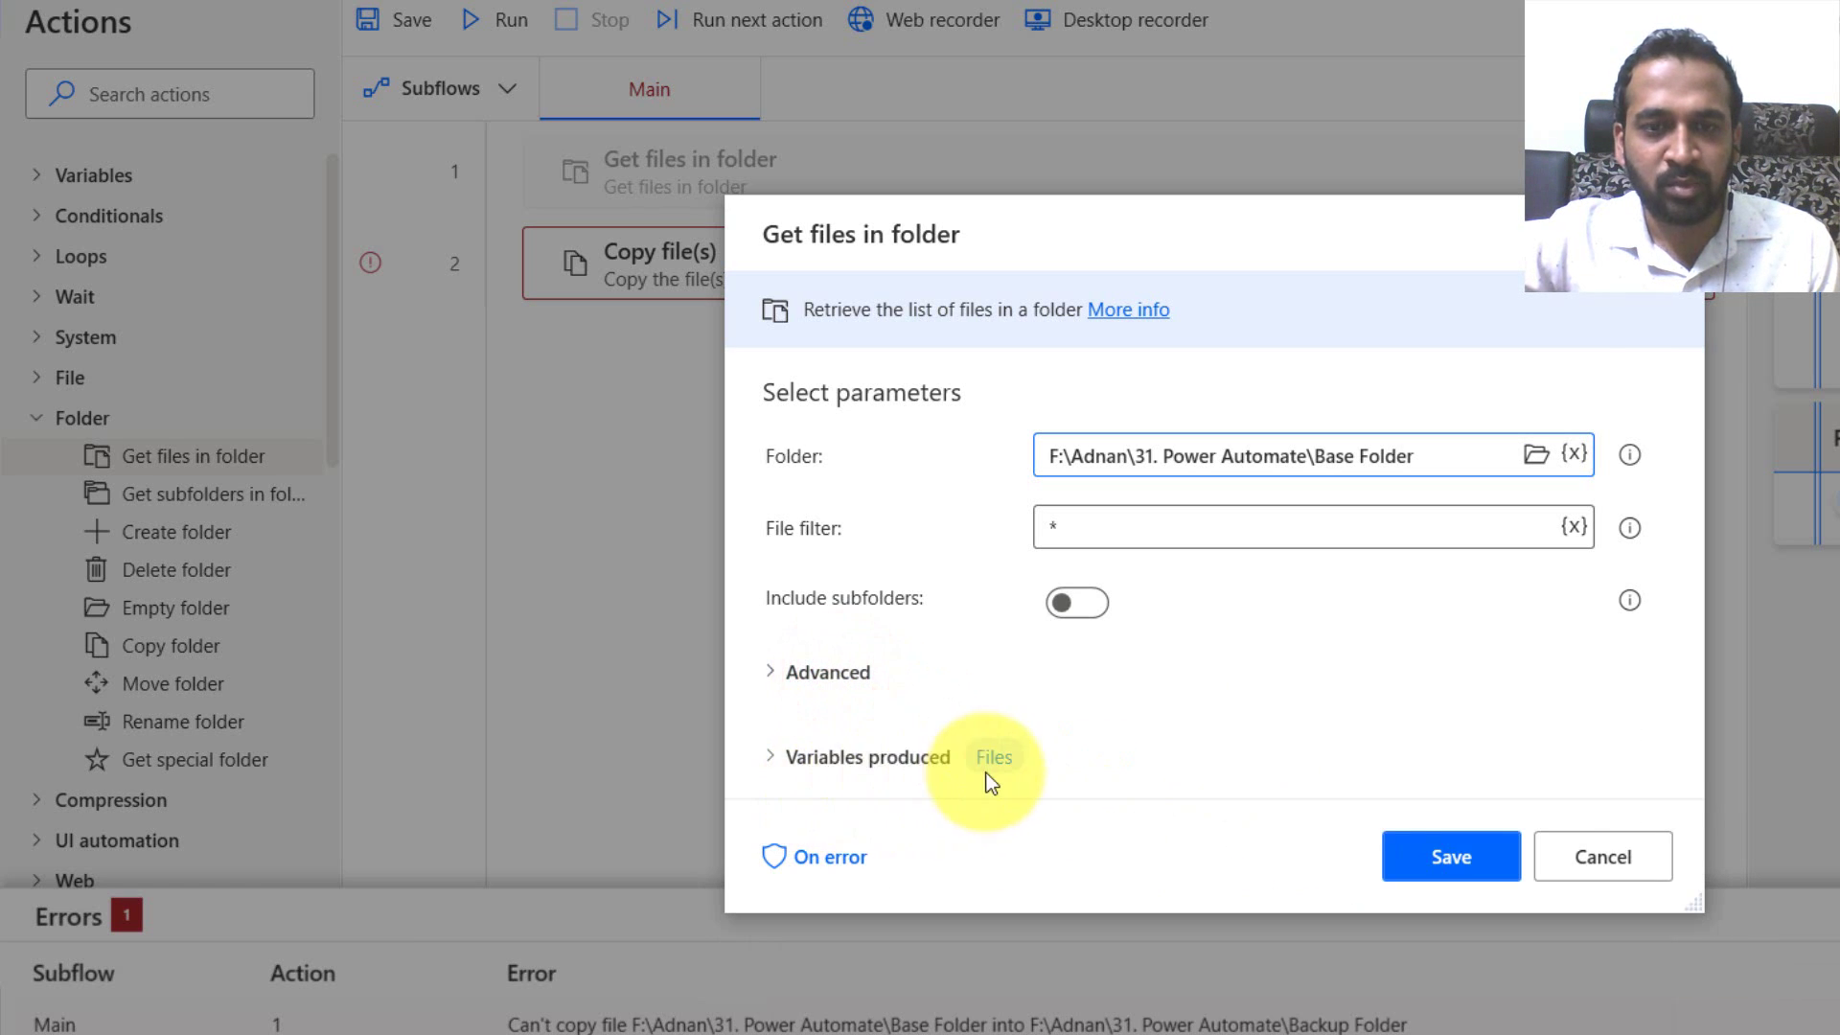
pyautogui.click(816, 868)
pyautogui.click(901, 865)
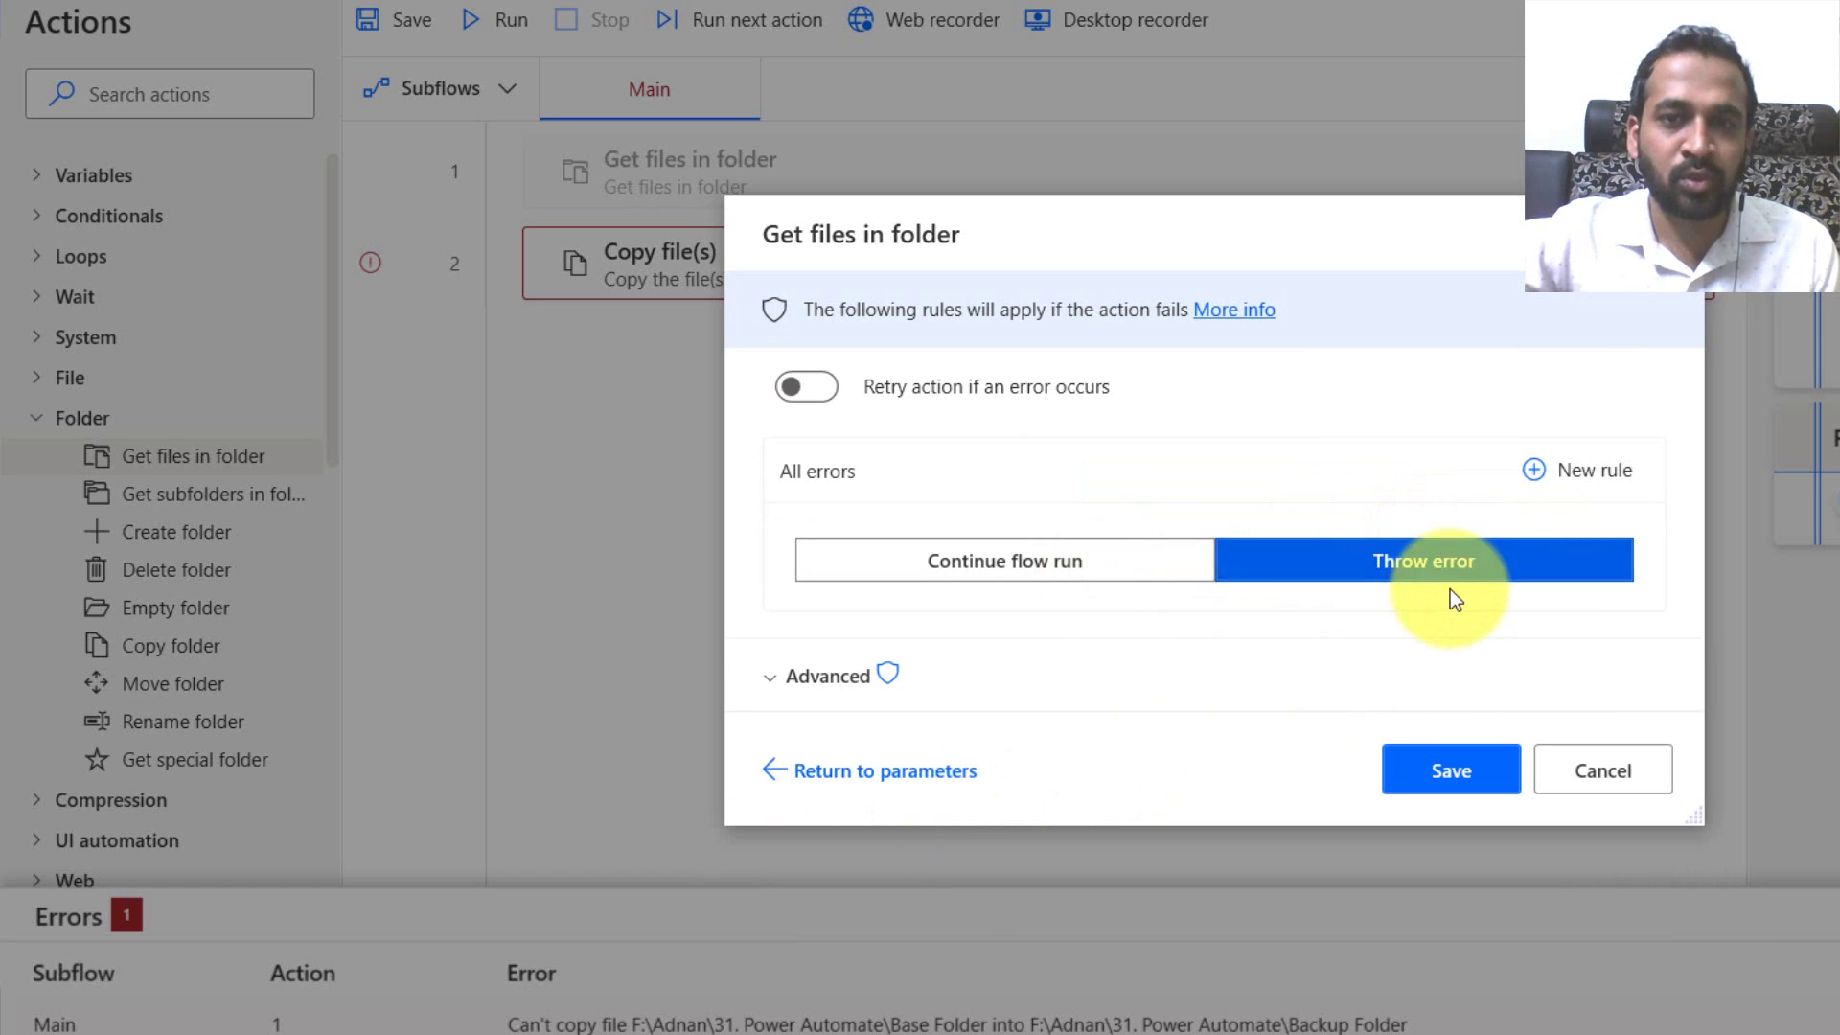
pyautogui.click(907, 780)
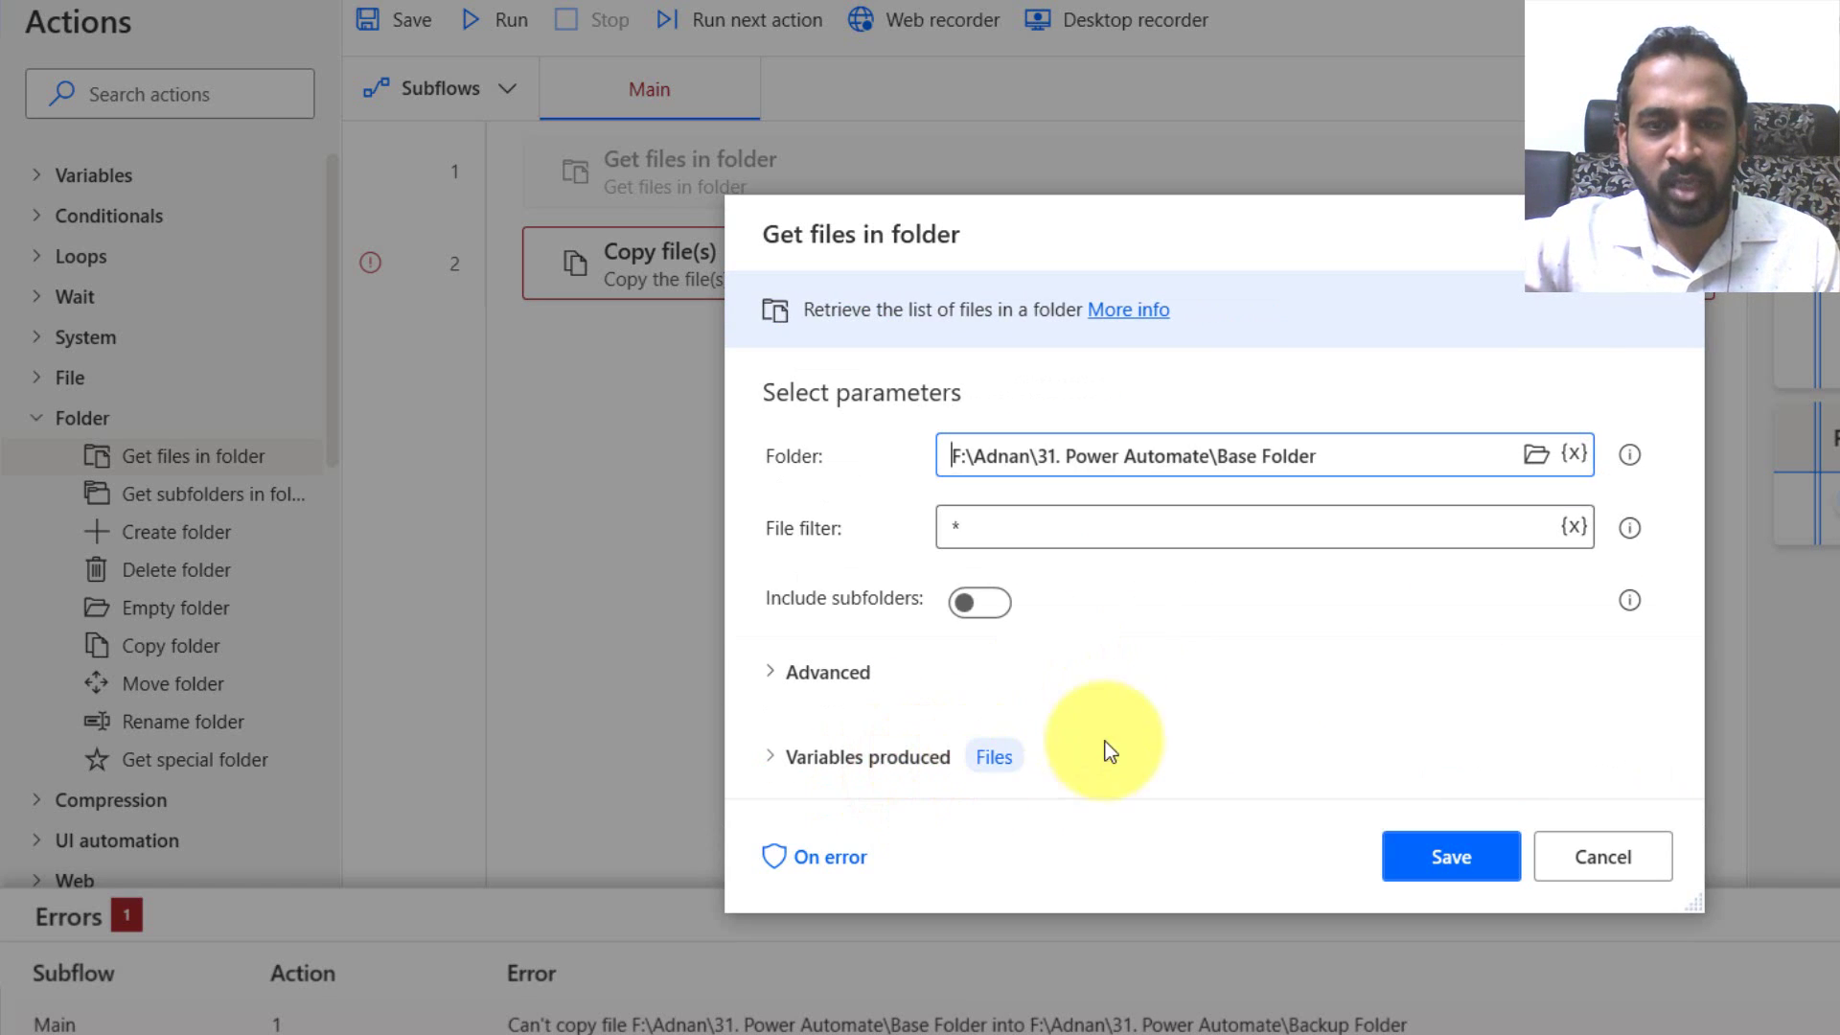
pyautogui.click(947, 455)
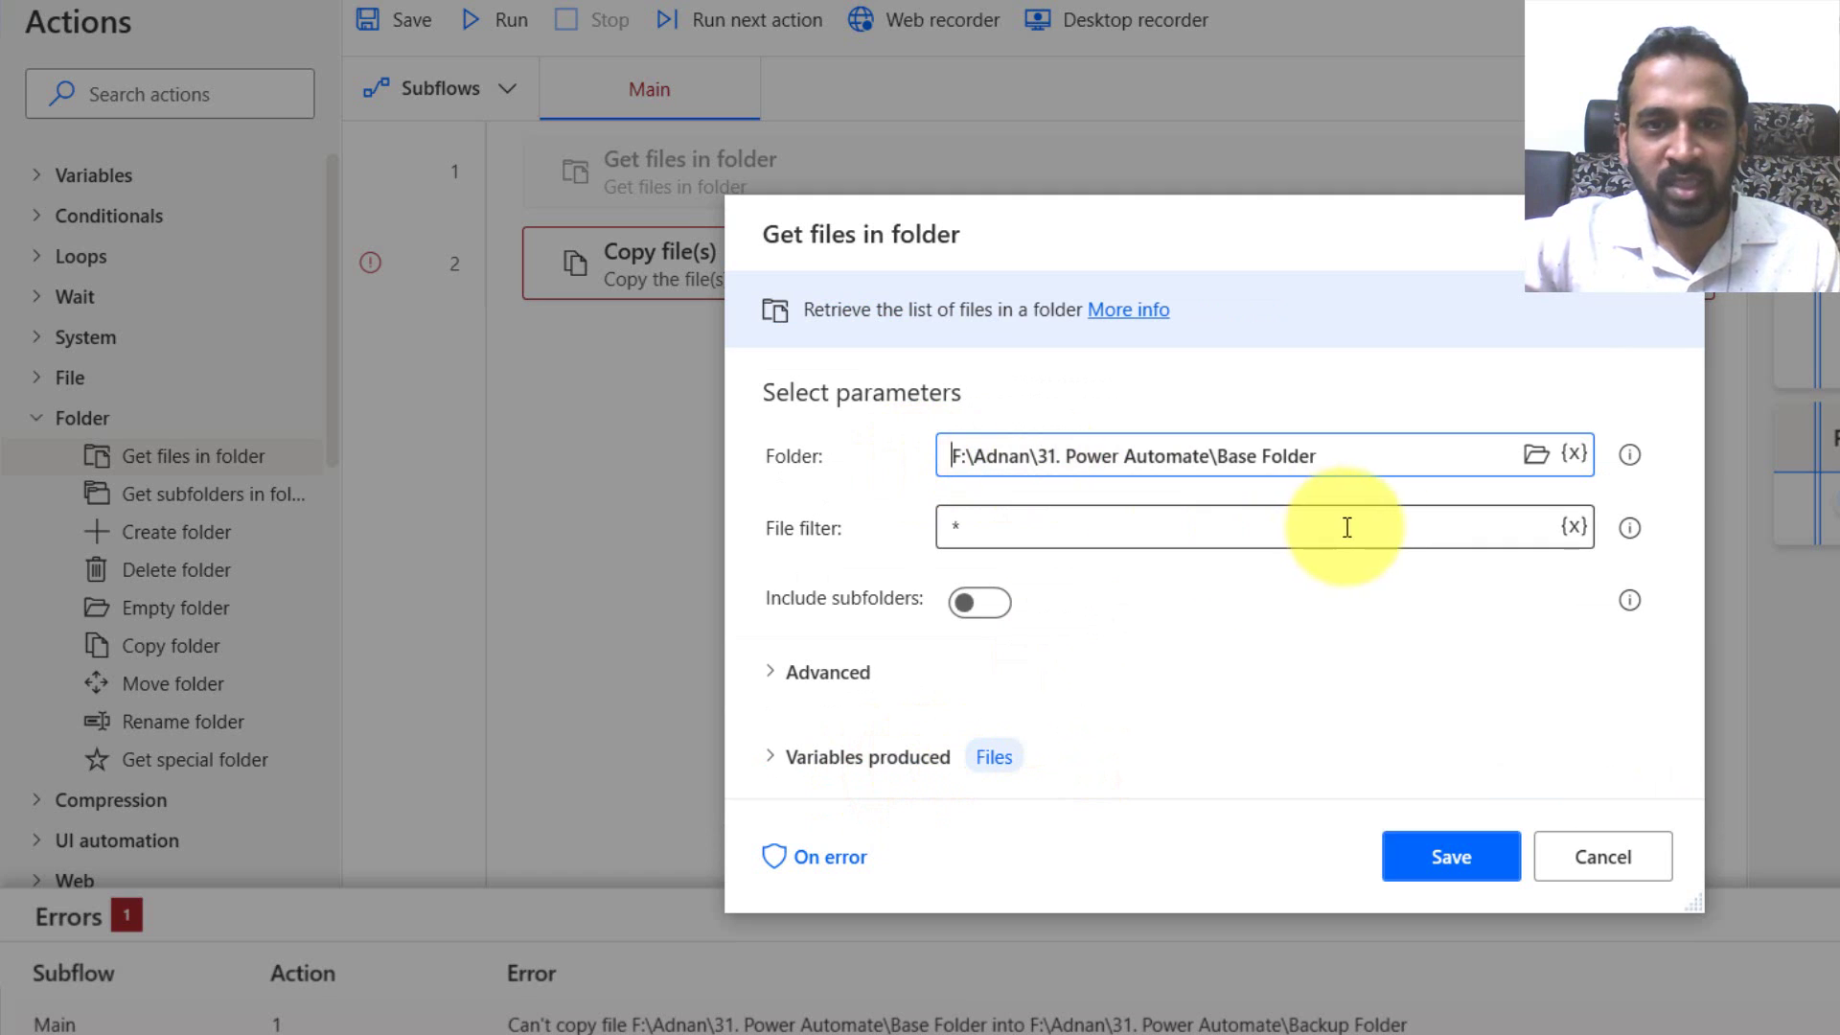
pyautogui.click(1460, 856)
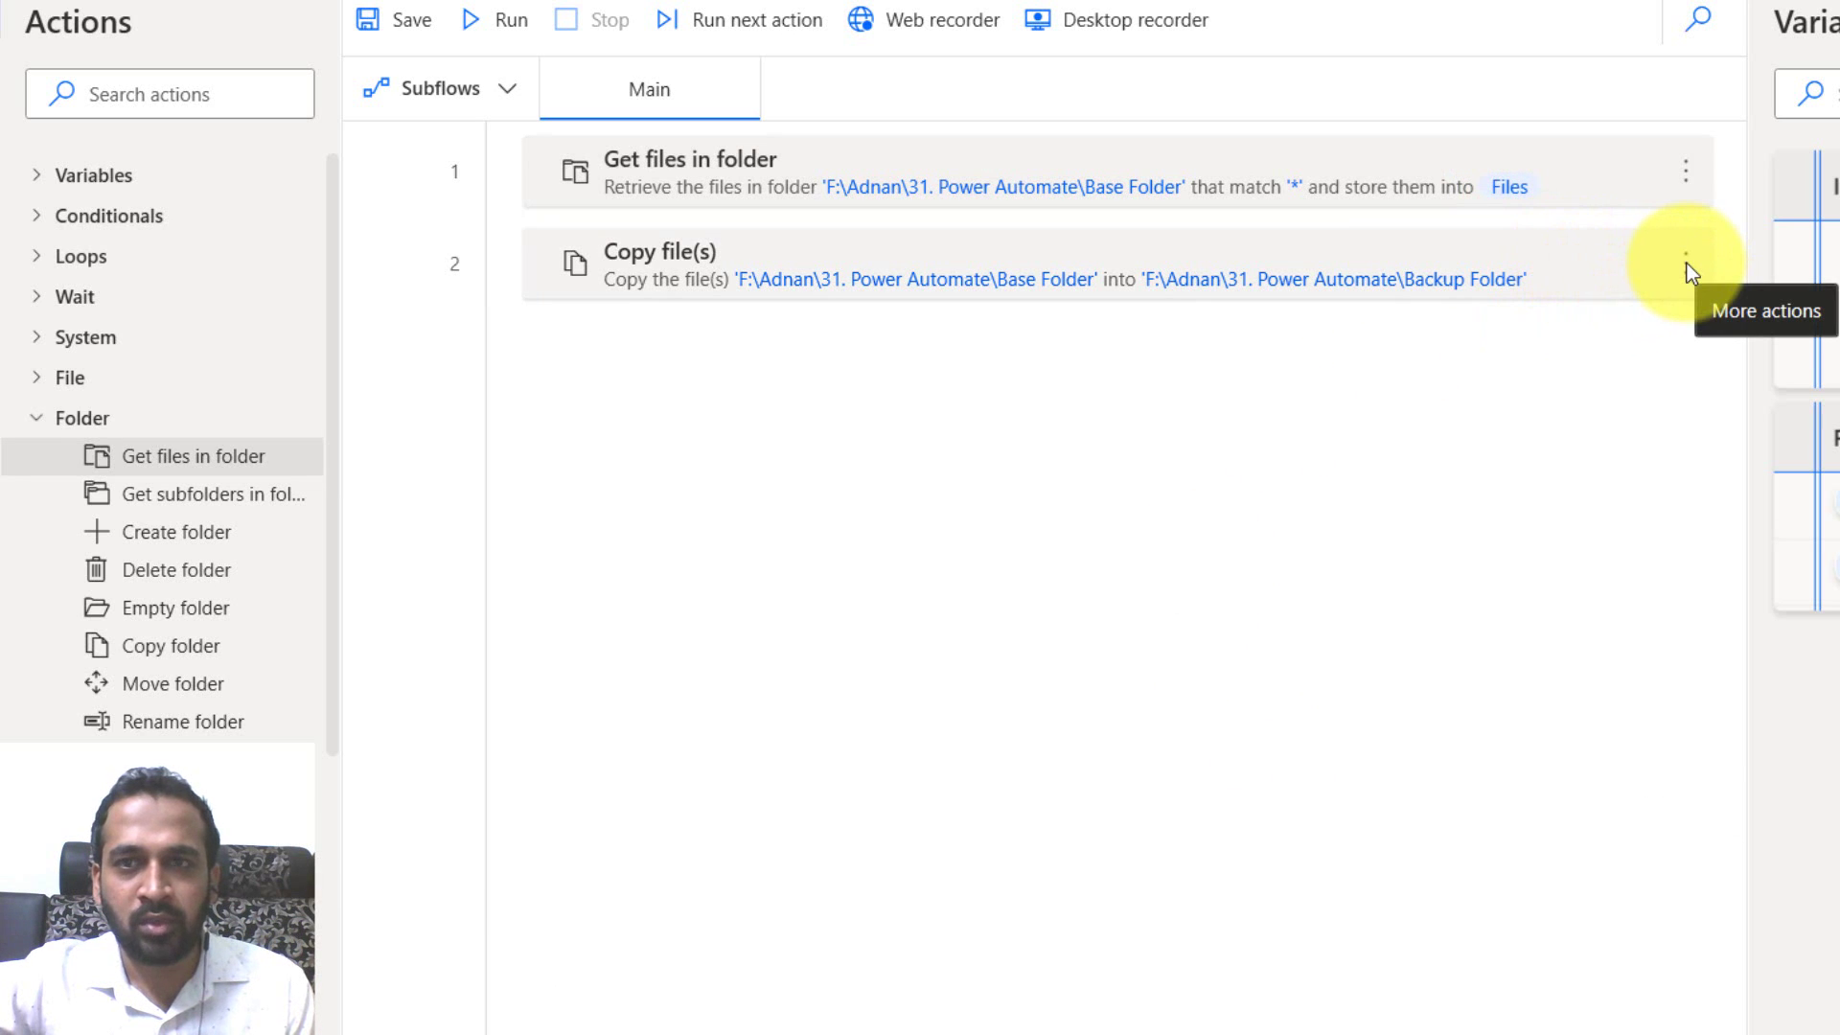
# Replace the Base Folder path in Copy file(s)' File(s) to copy with %Files% and save.
pyautogui.click(1687, 263)
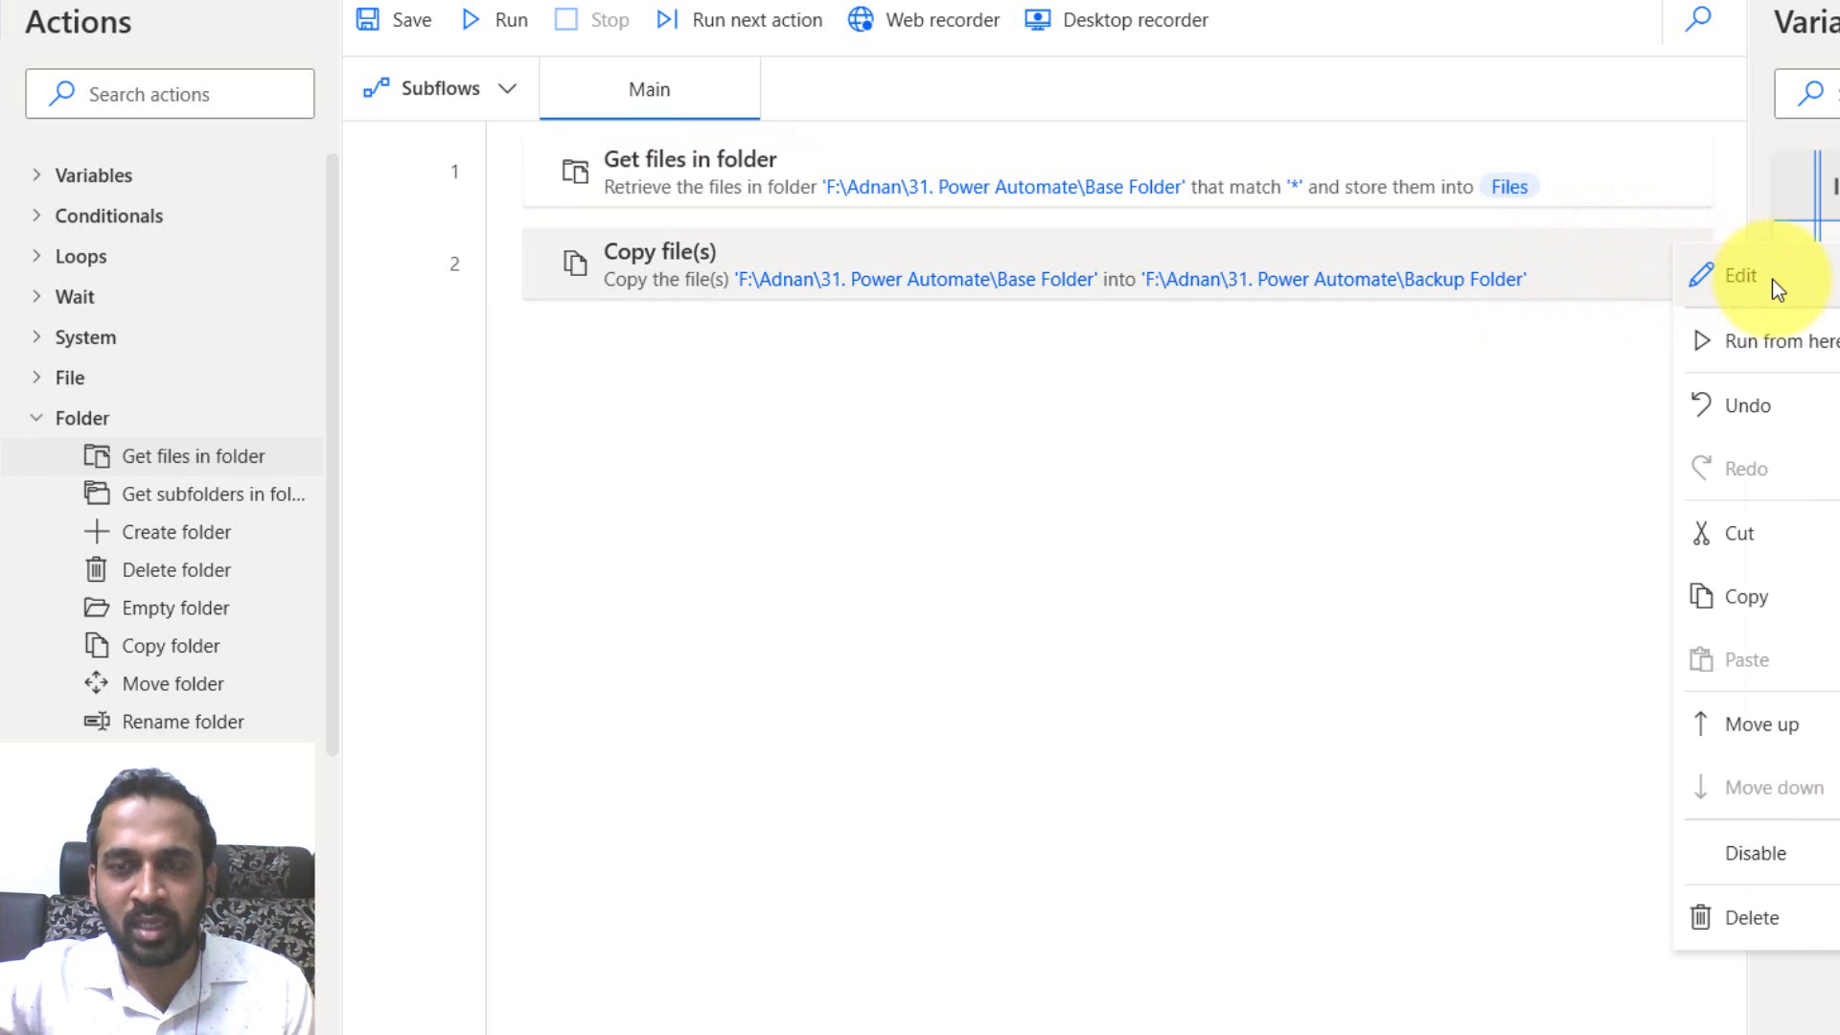
pyautogui.click(1773, 279)
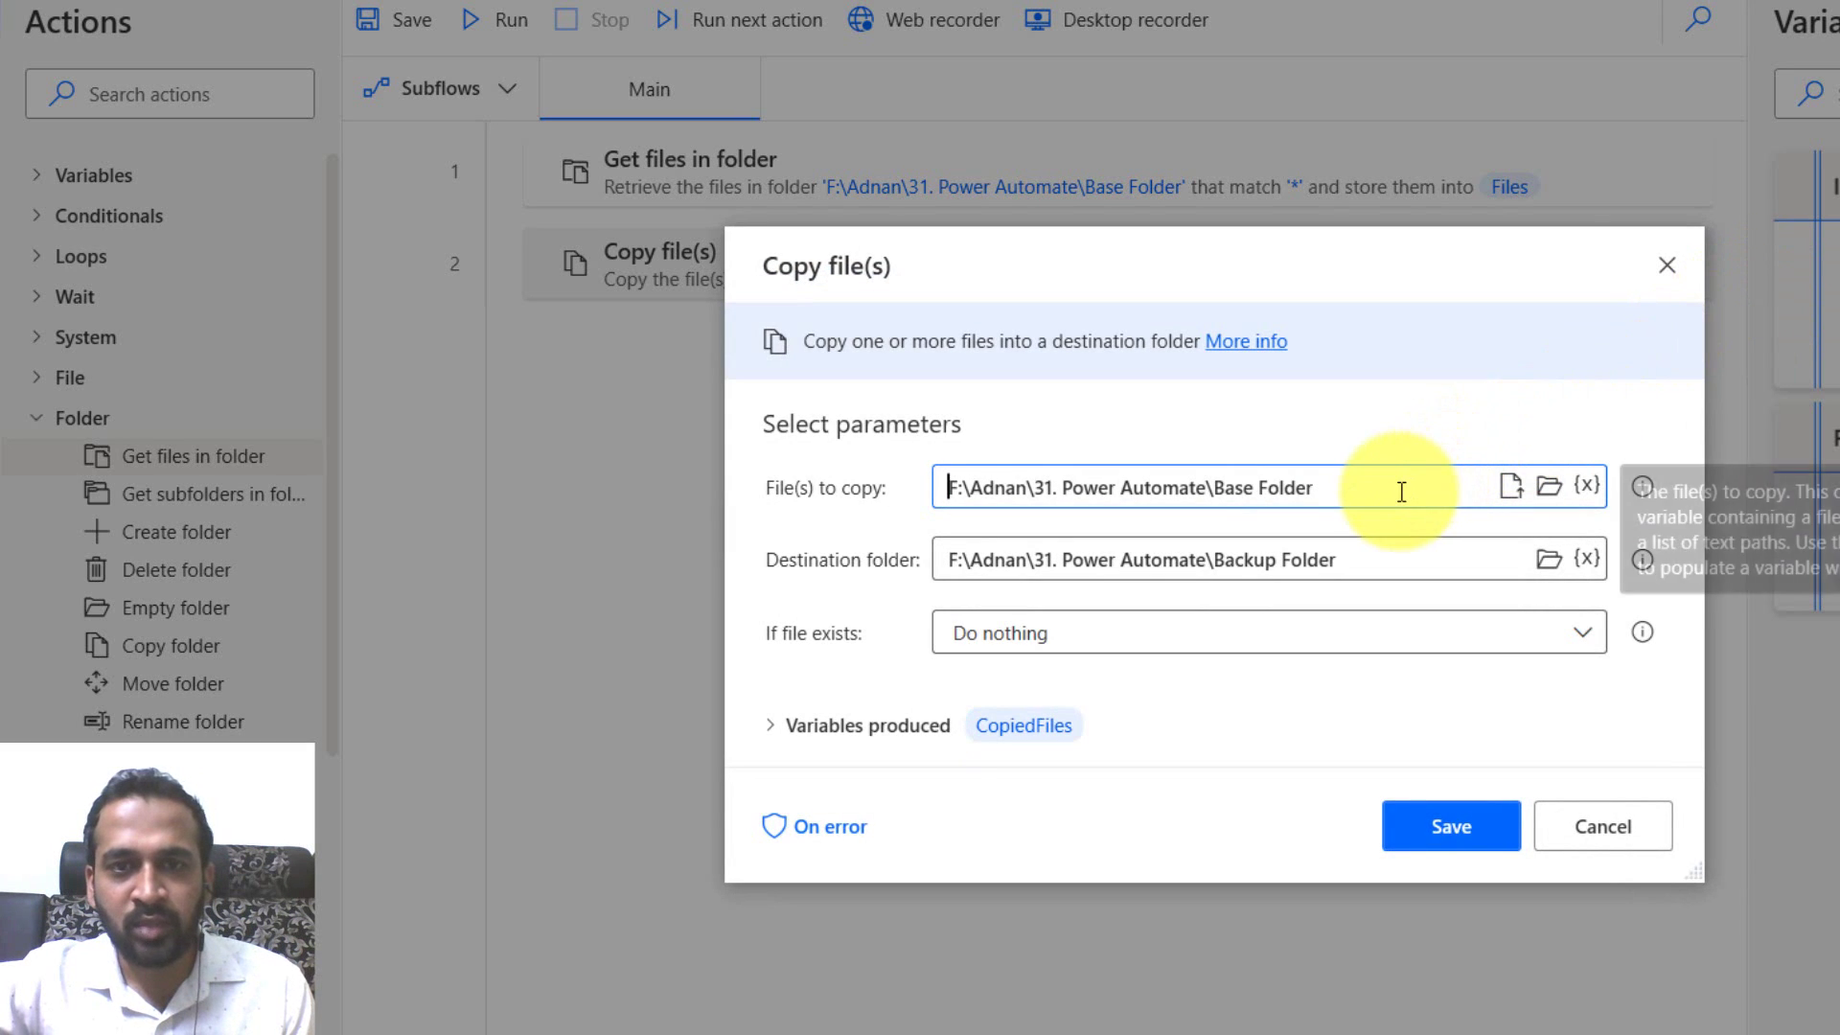
pyautogui.moveTo(1396, 487); pyautogui.dragTo(920, 487)
pyautogui.press('BackSpace')
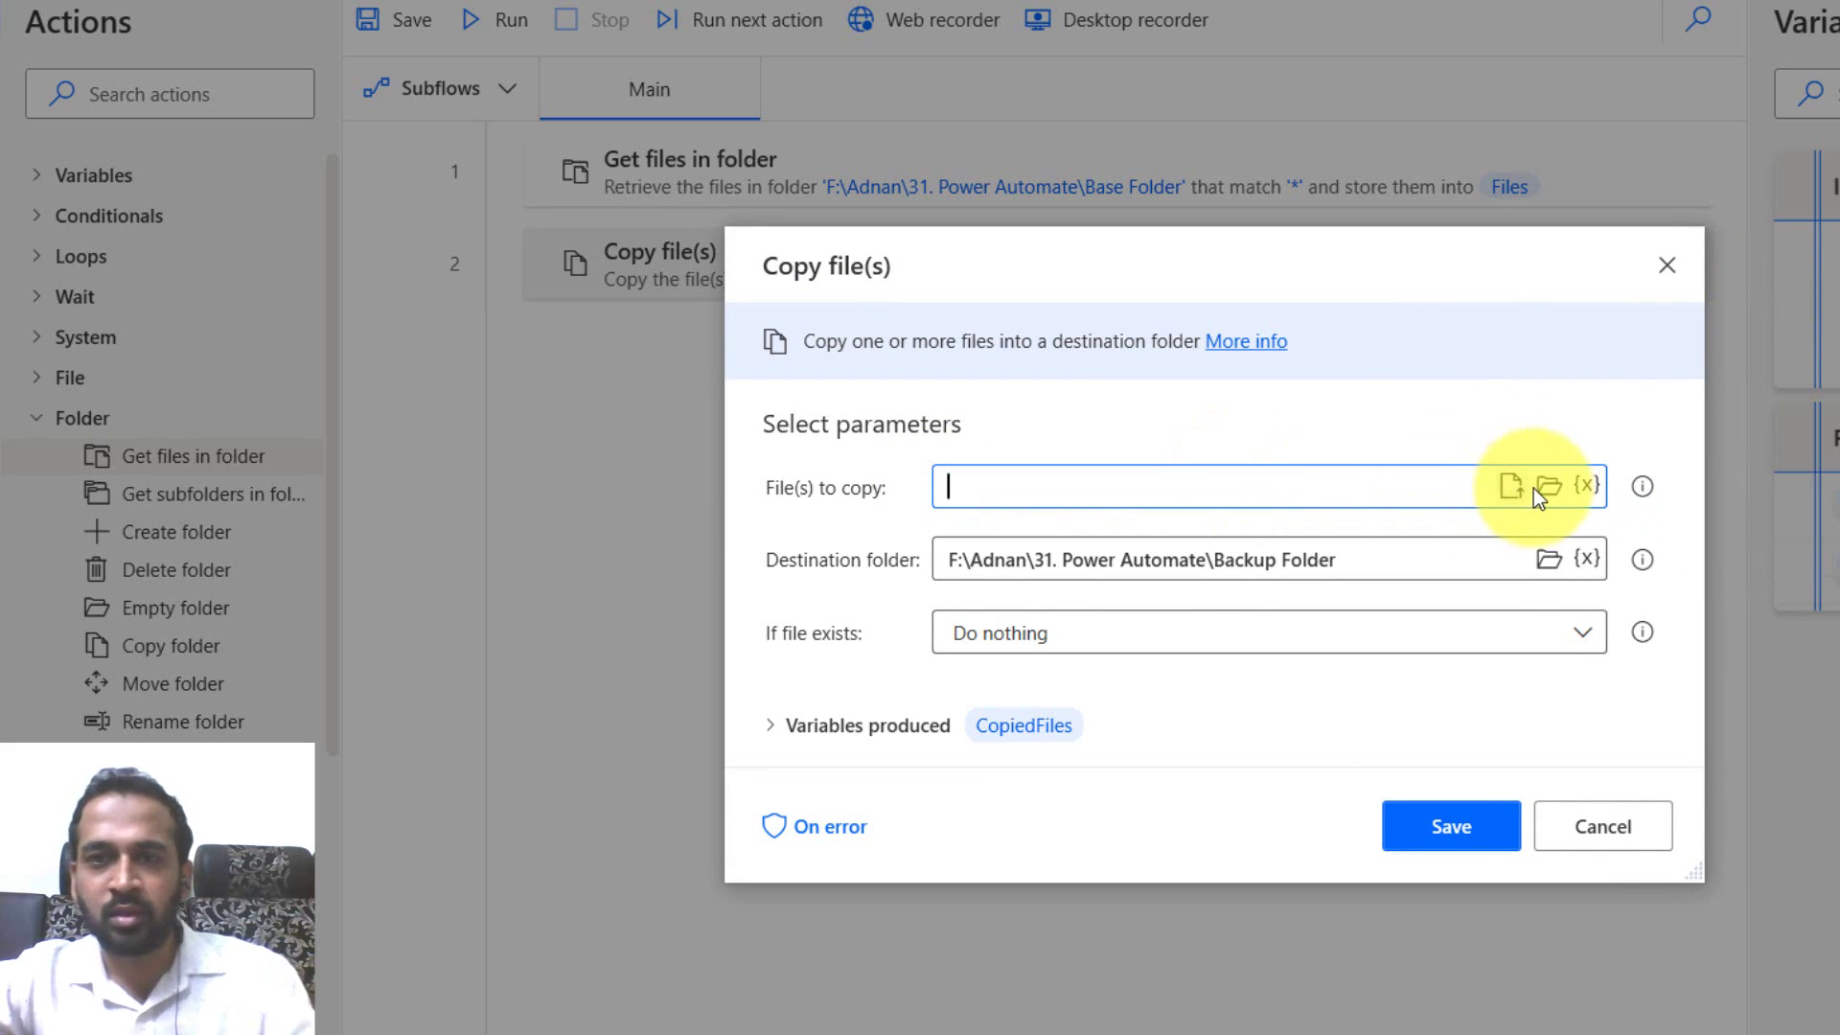
pyautogui.click(1588, 487)
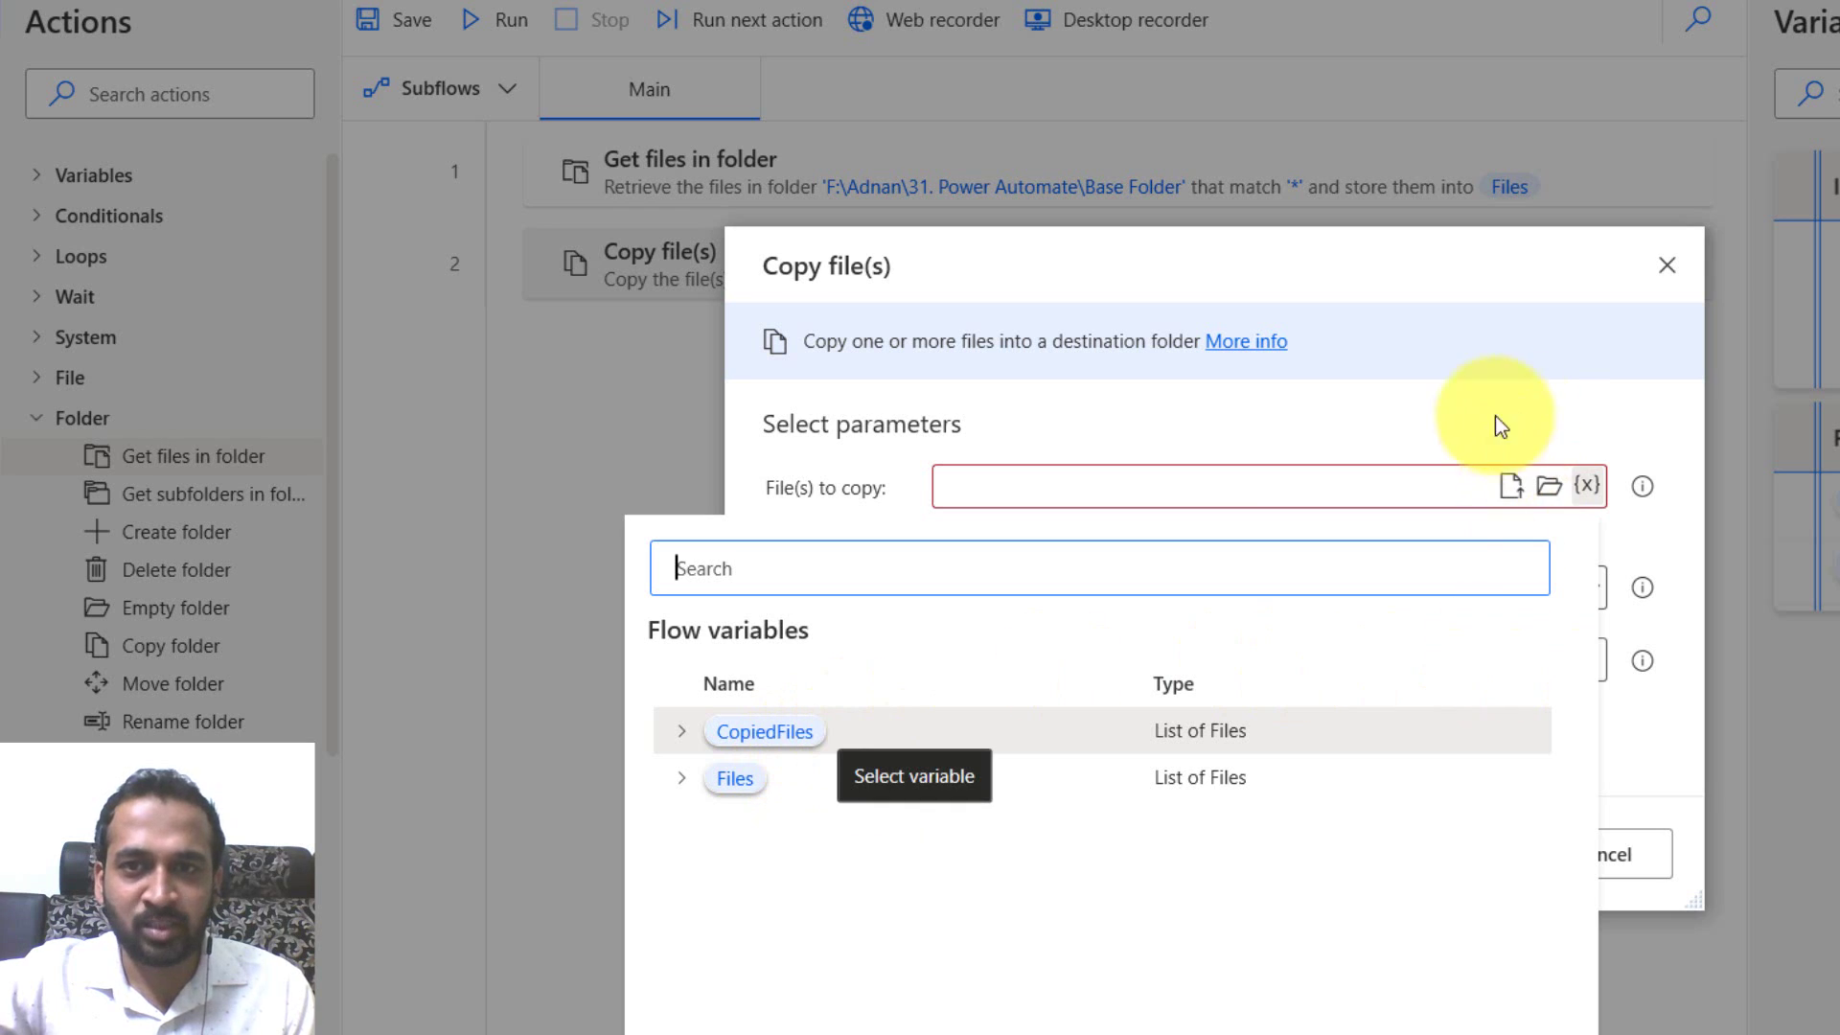
pyautogui.click(681, 779)
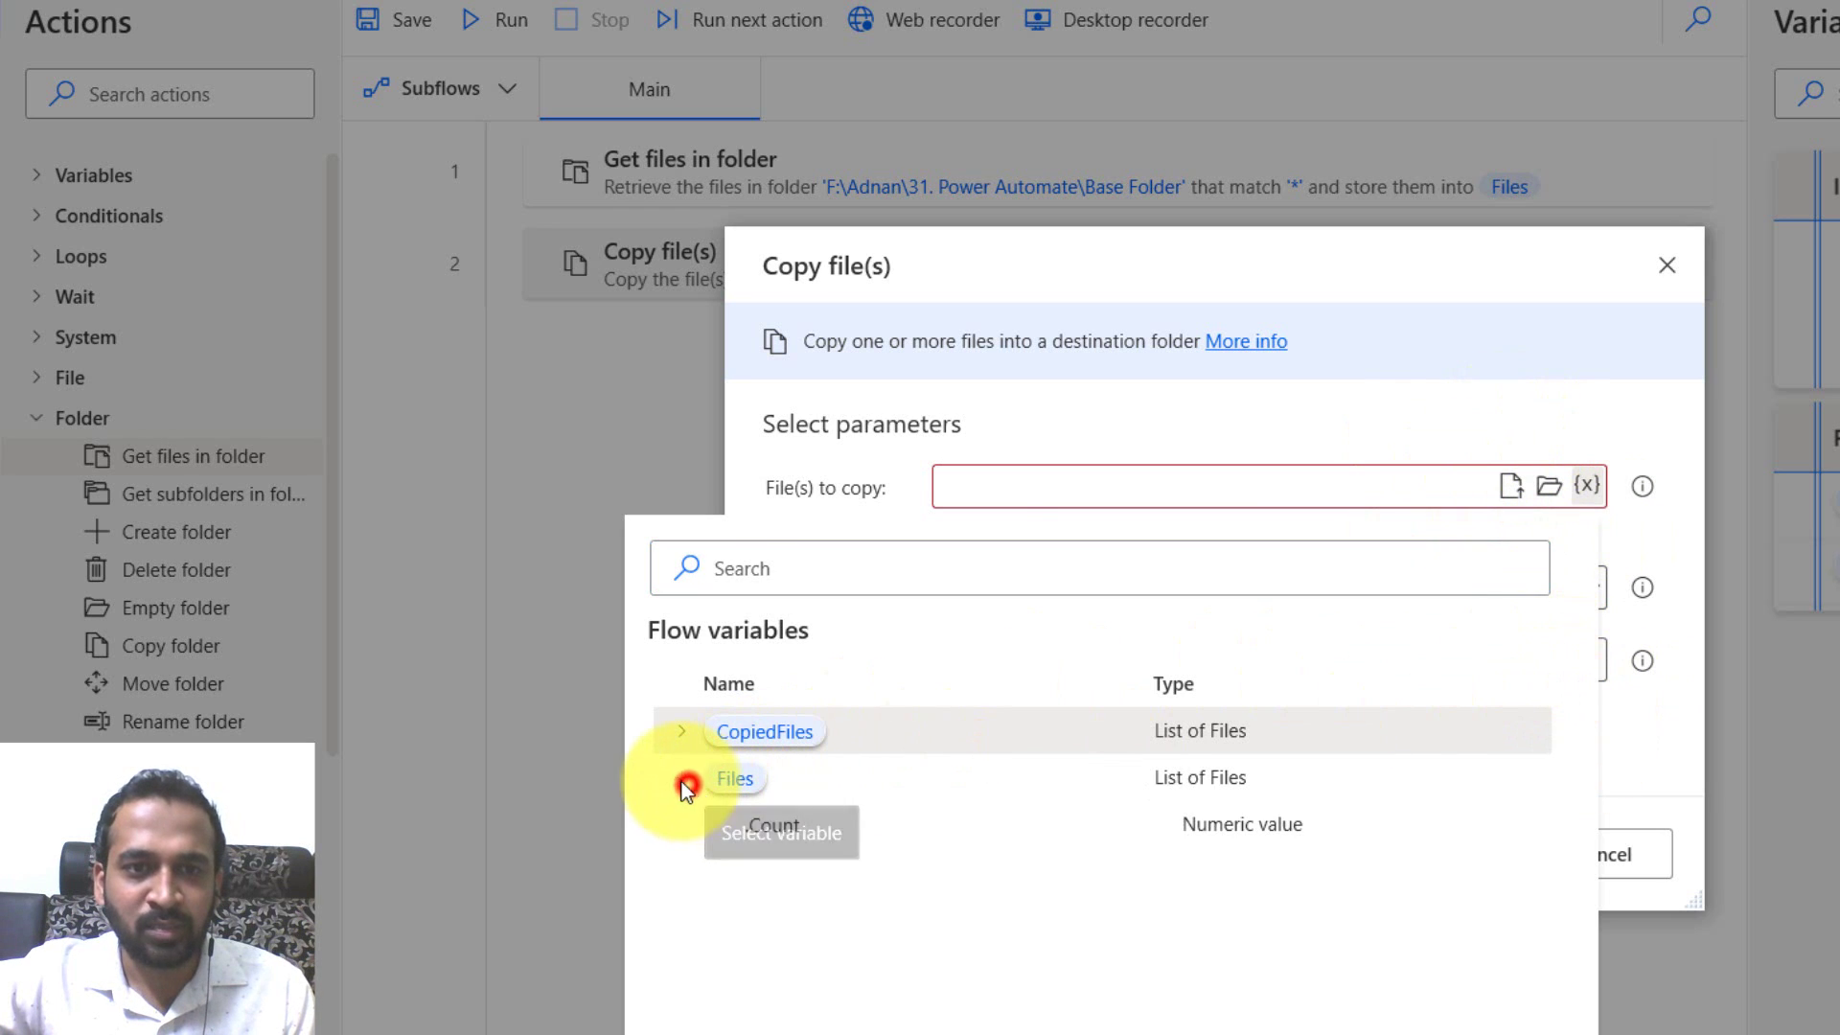
pyautogui.click(784, 782)
pyautogui.doubleClick(732, 778)
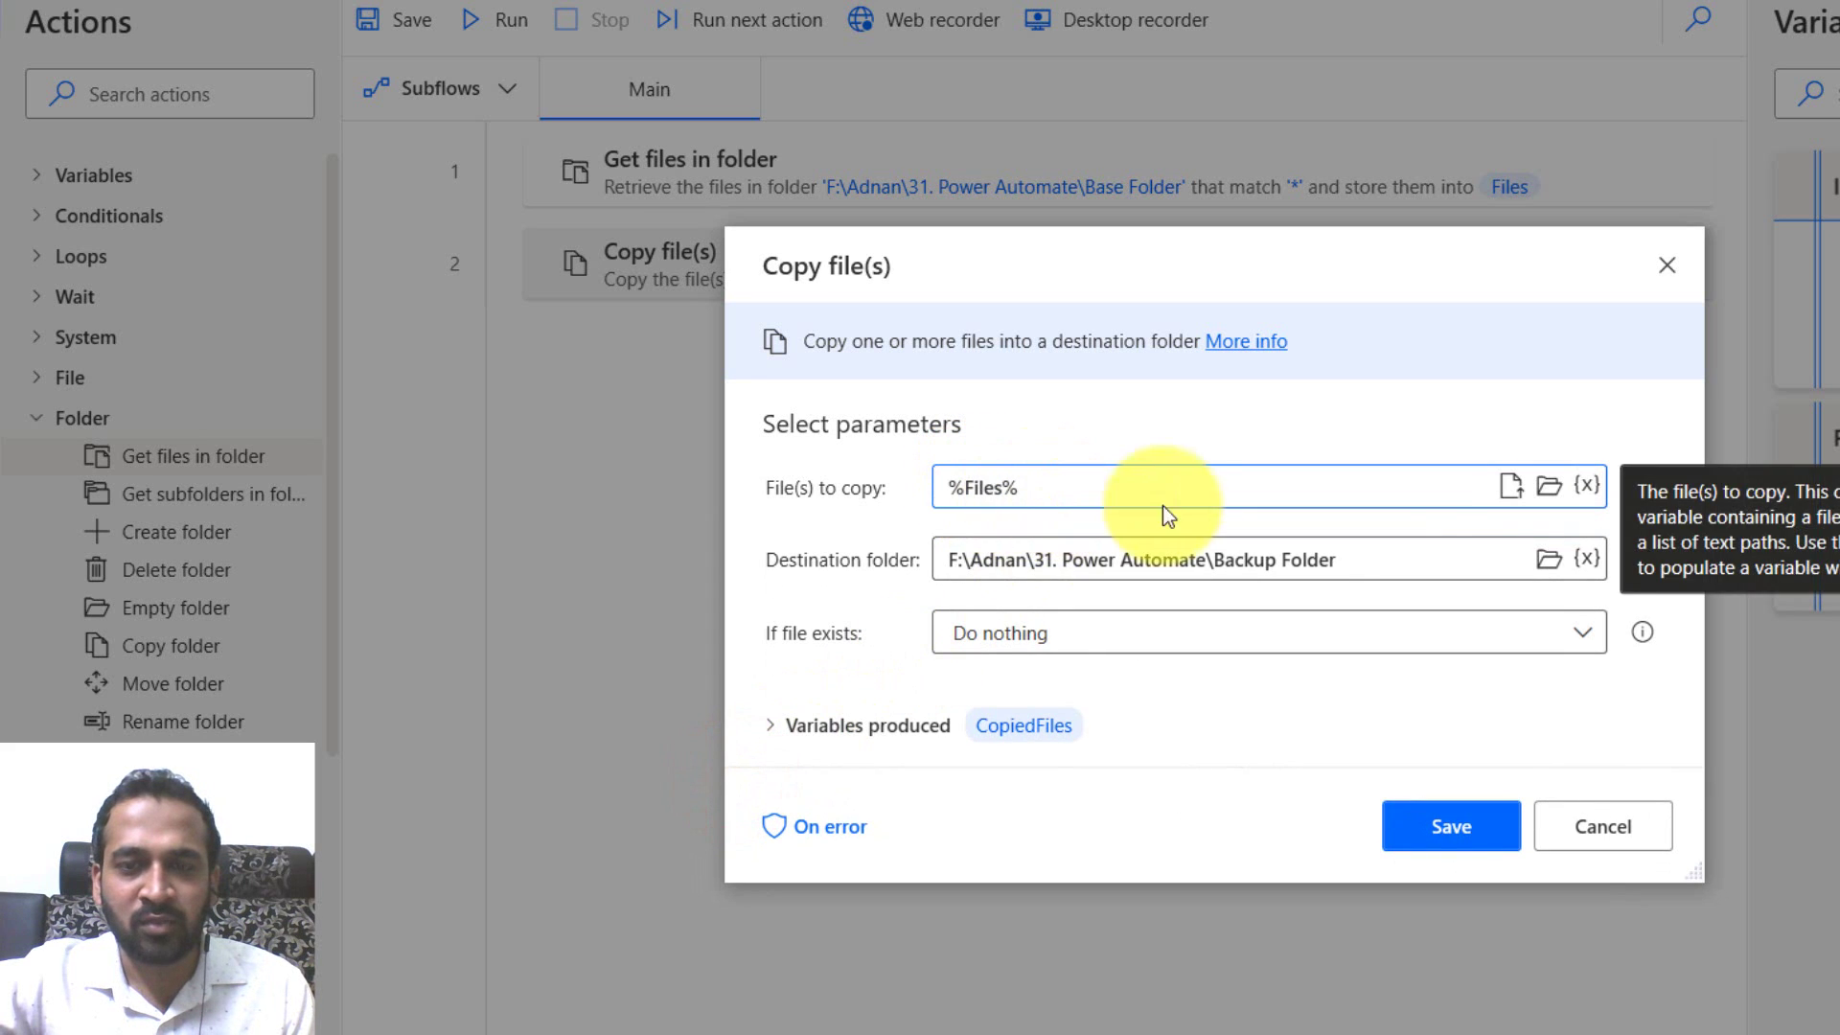
pyautogui.click(1442, 826)
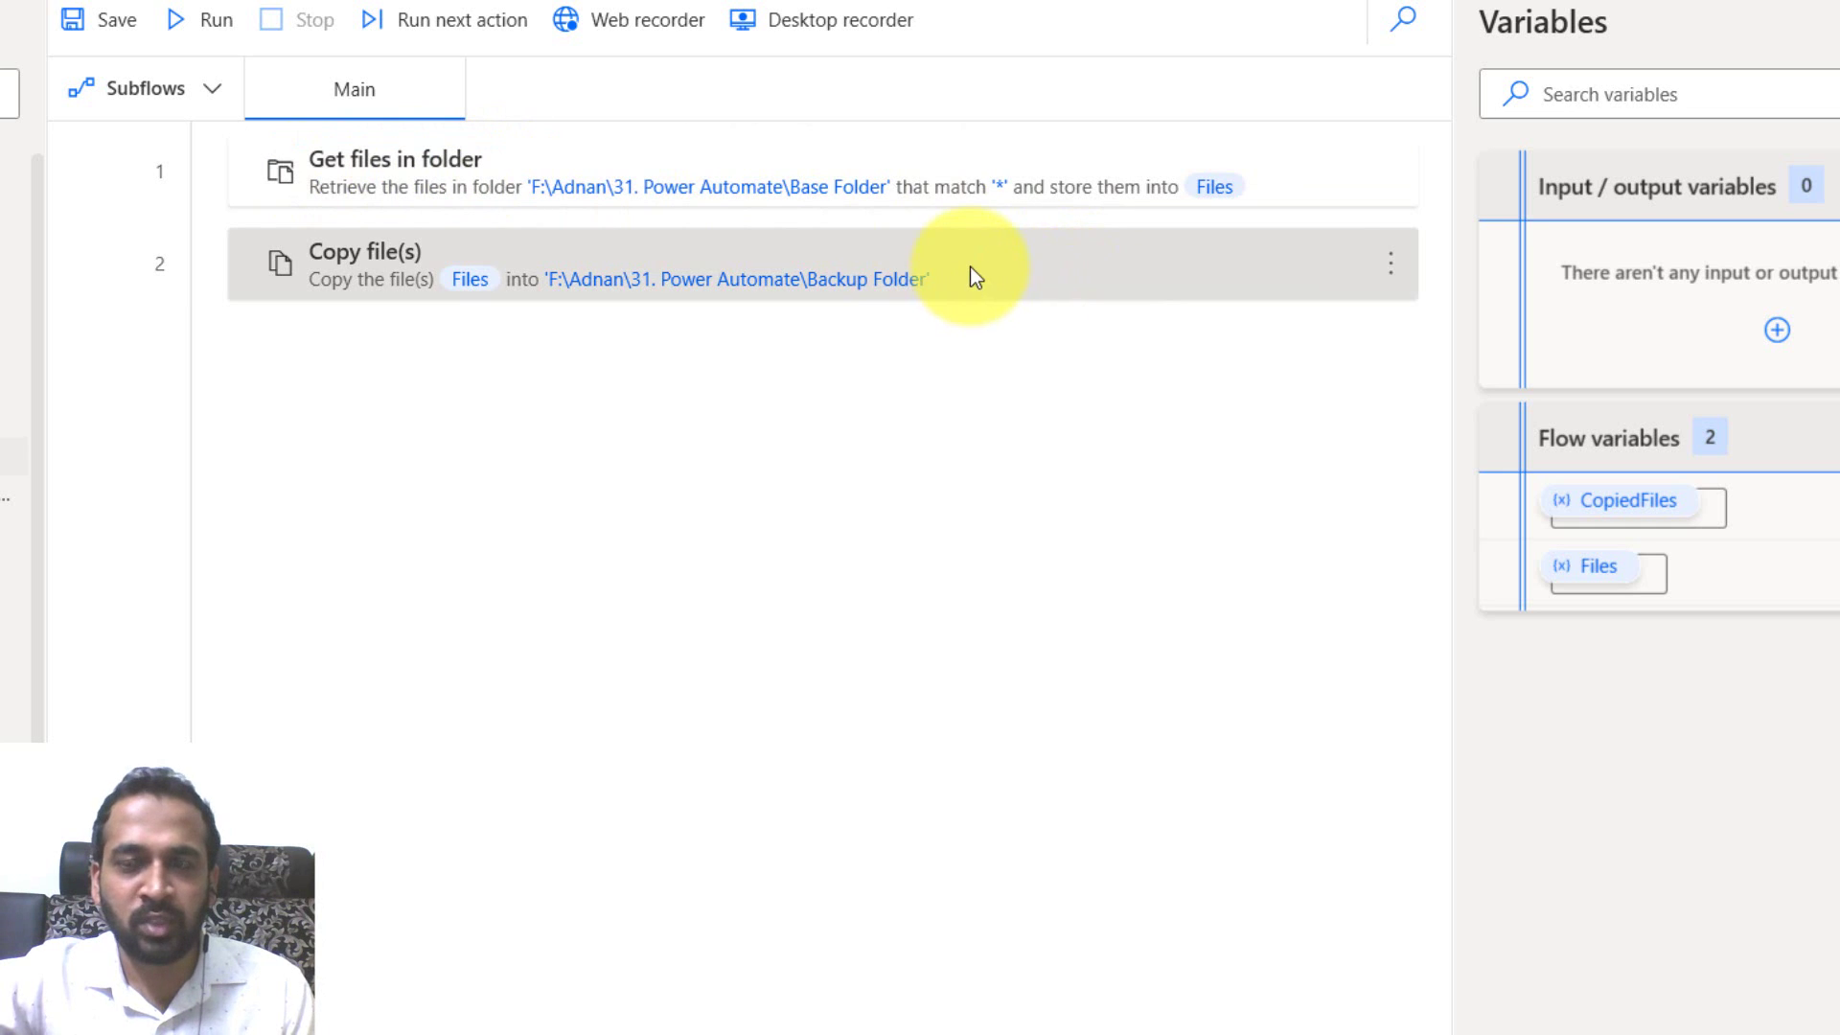
# Save and run the Copy Files flow, then view Backup Folder's three copied files.
pyautogui.click(94, 21)
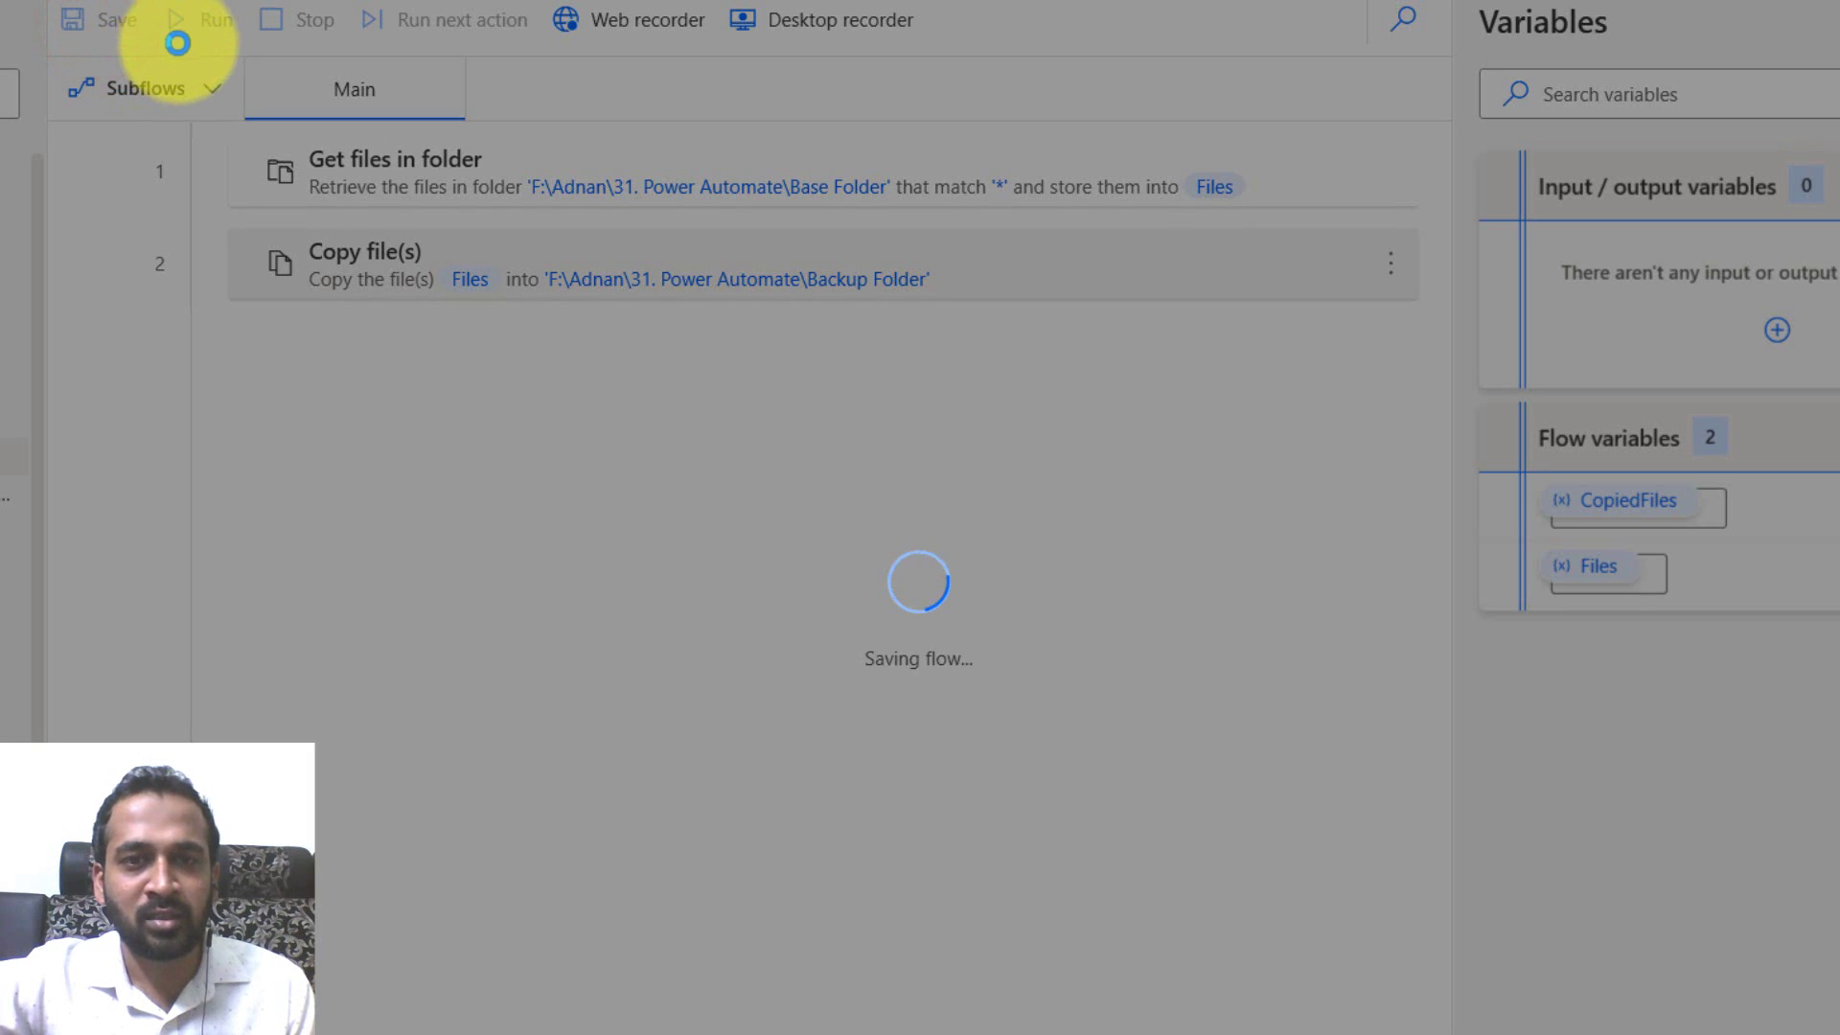
pyautogui.click(1162, 641)
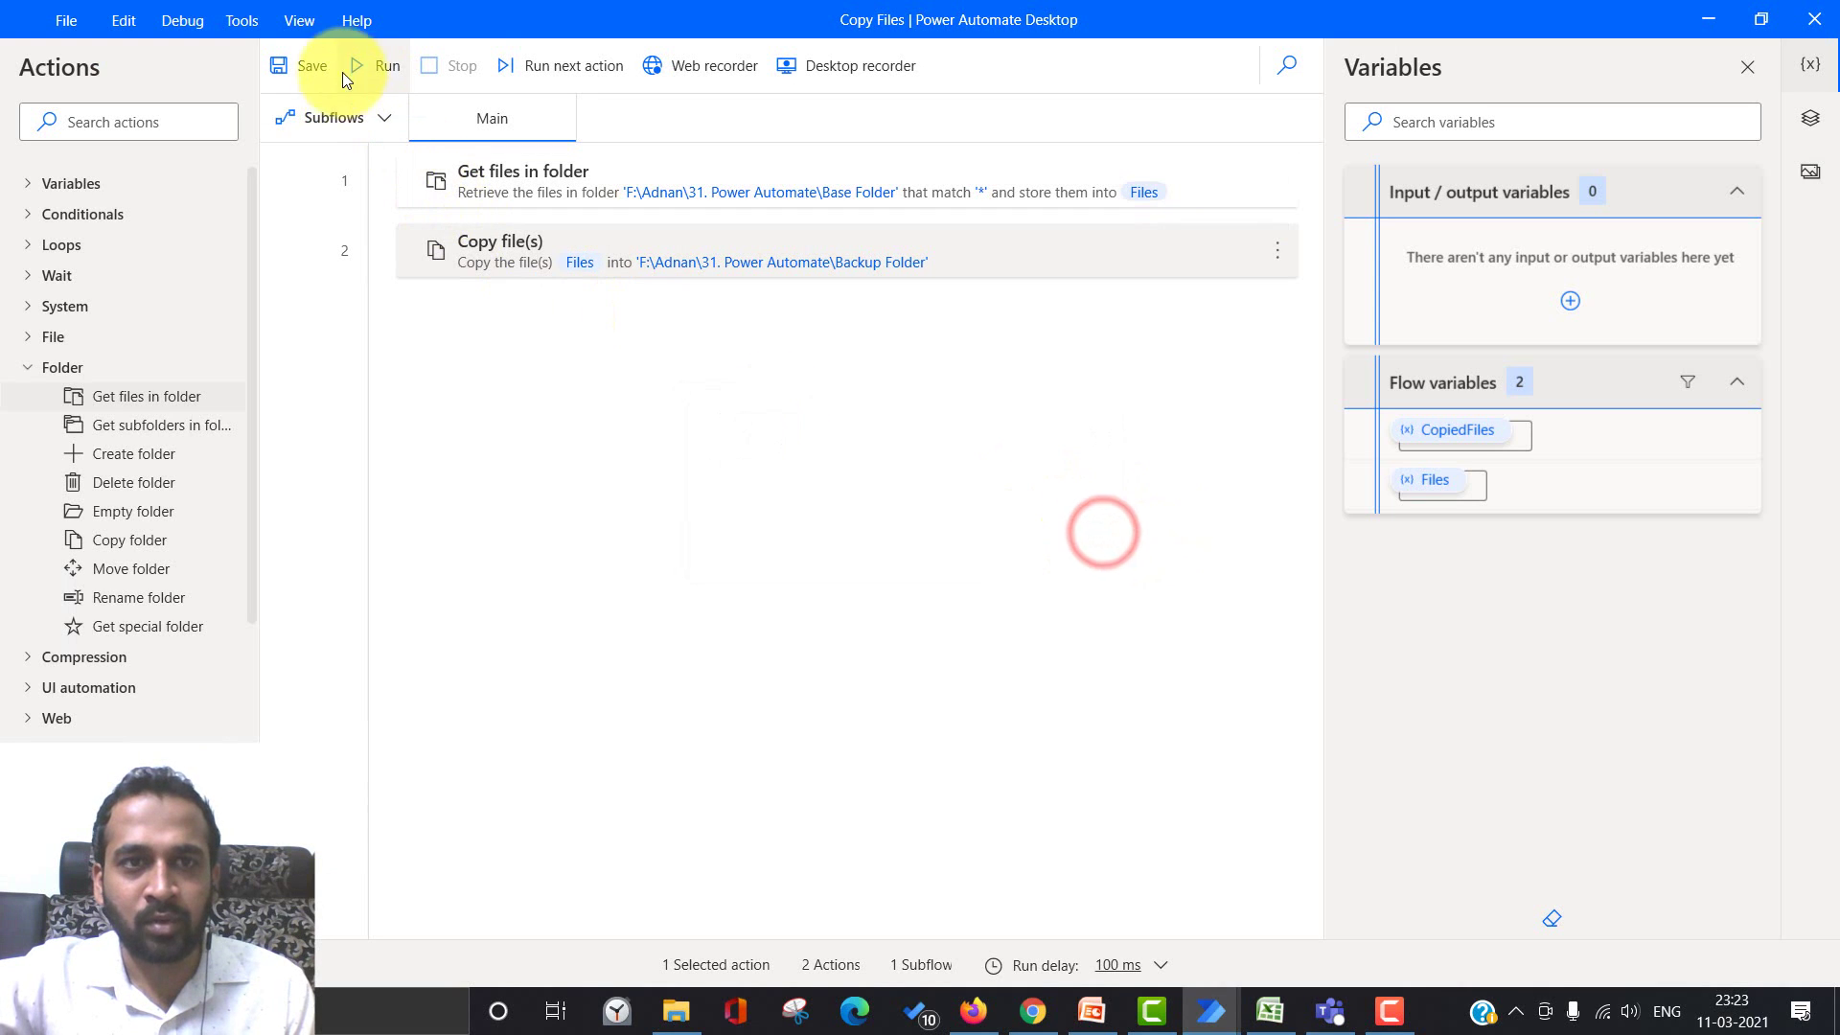
pyautogui.click(179, 19)
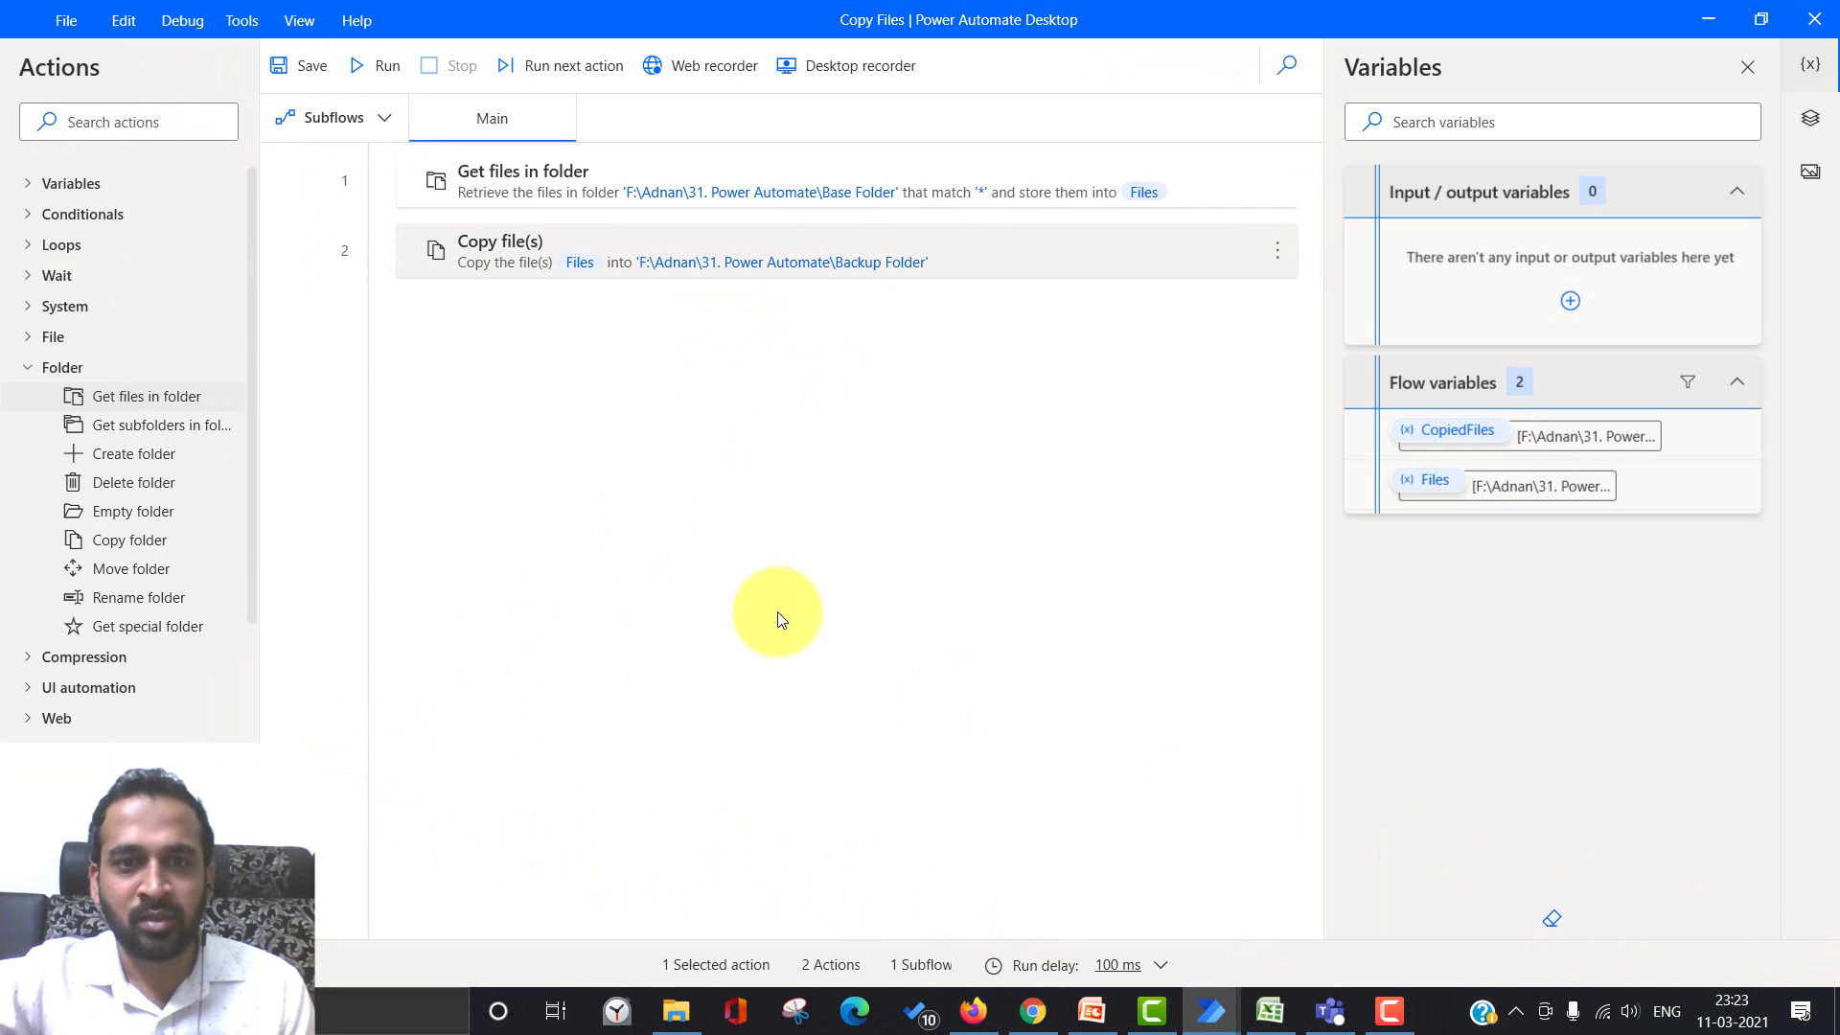
pyautogui.click(682, 1020)
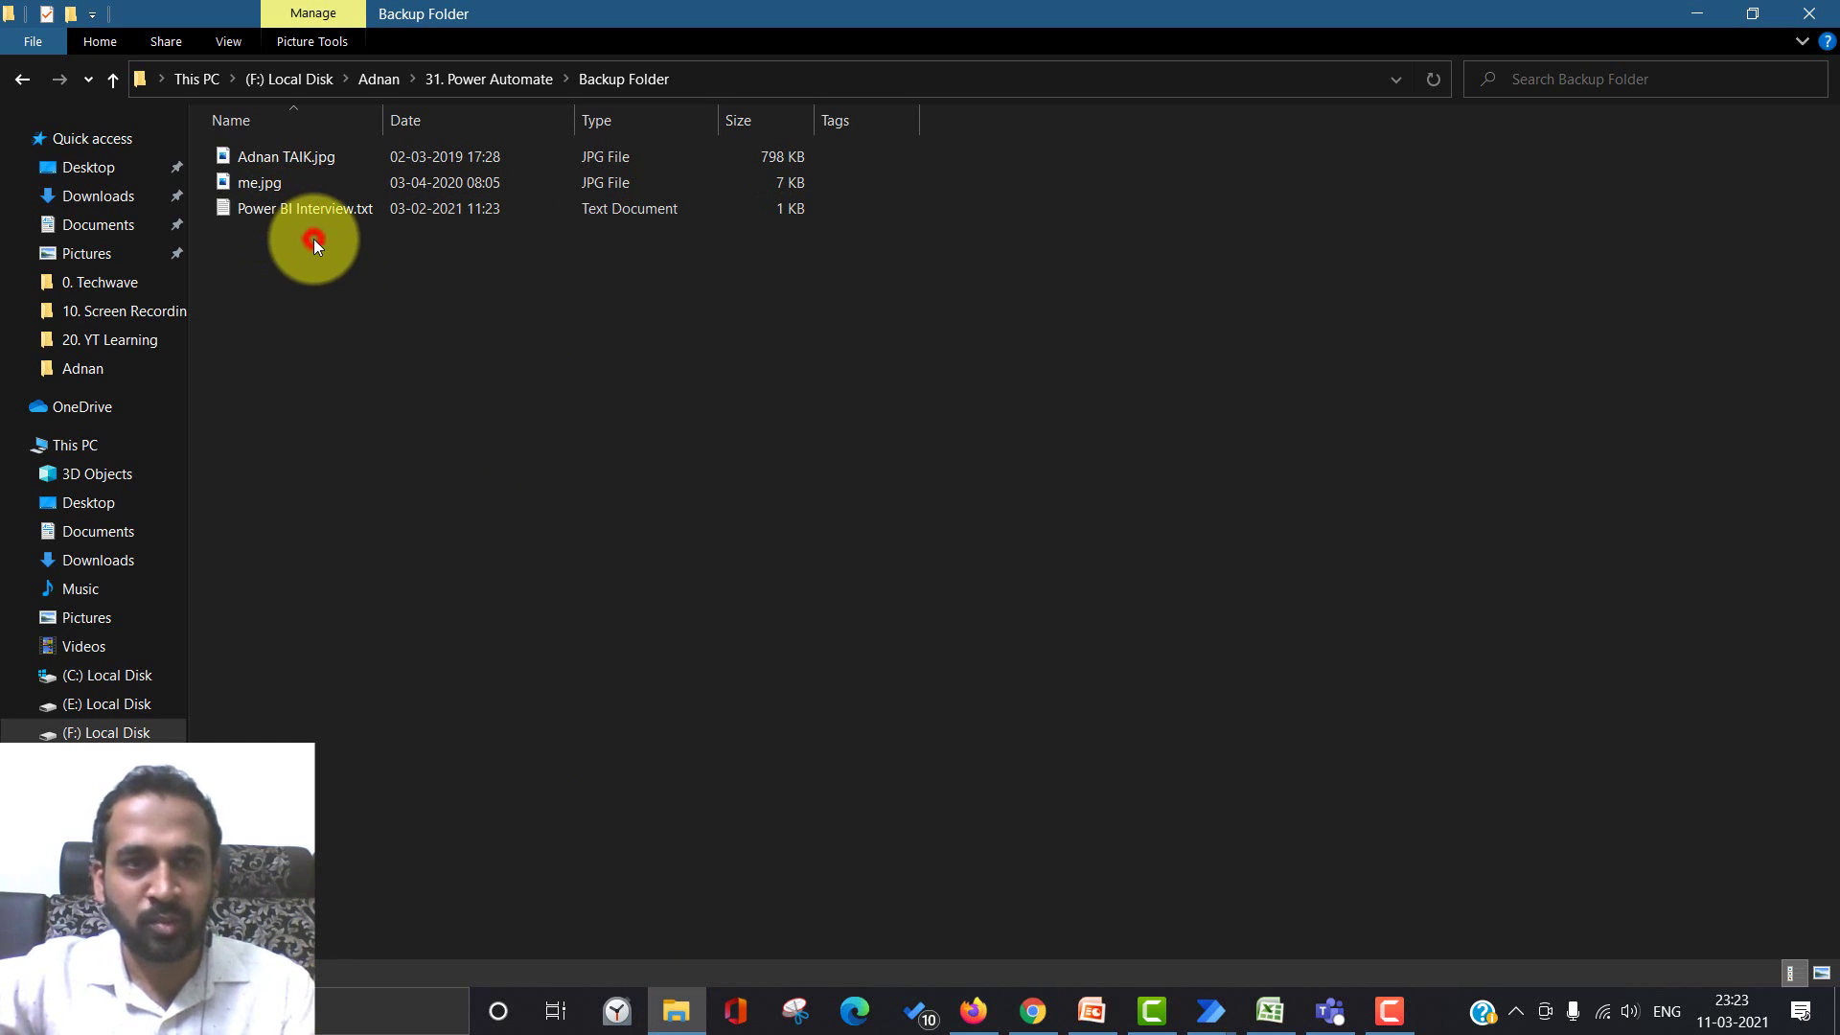
# Duplicate Power BI Interview.txt in Base Folder as Power BI Interview - Copy.txt, then reopen Backup Folder.
pyautogui.click(515, 81)
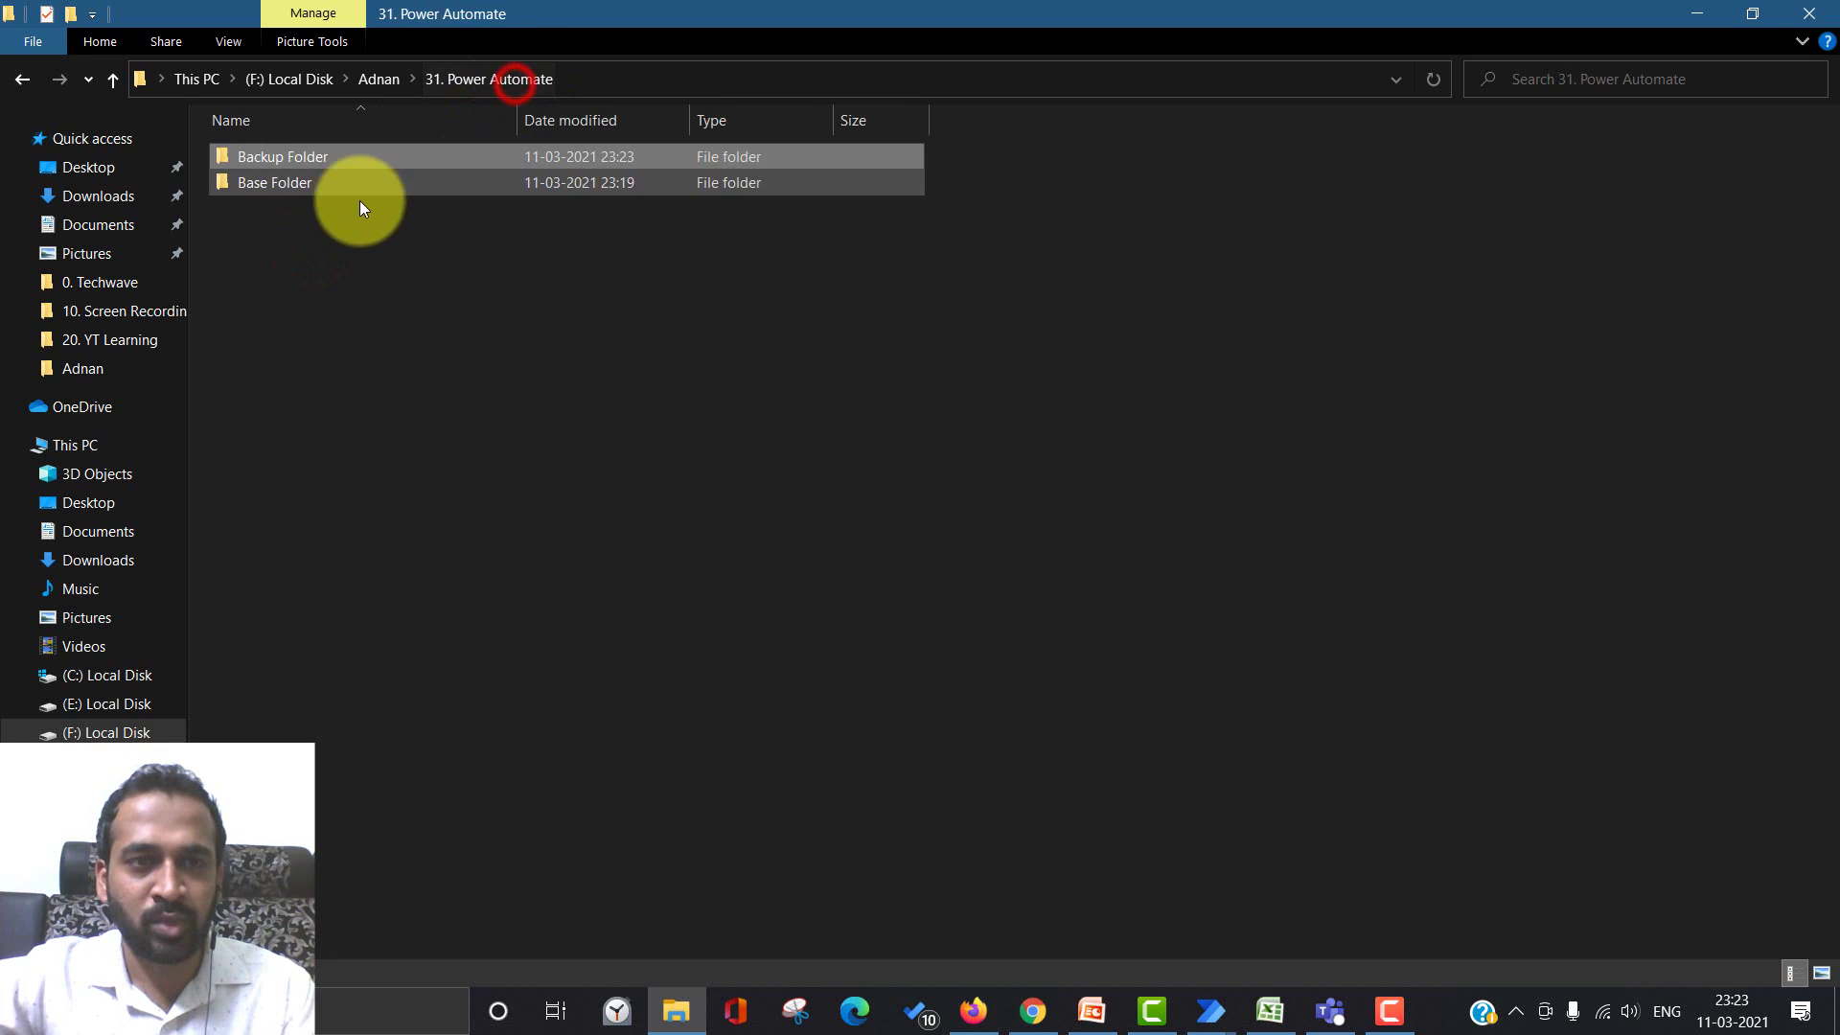
pyautogui.doubleClick(289, 184)
pyautogui.click(594, 220)
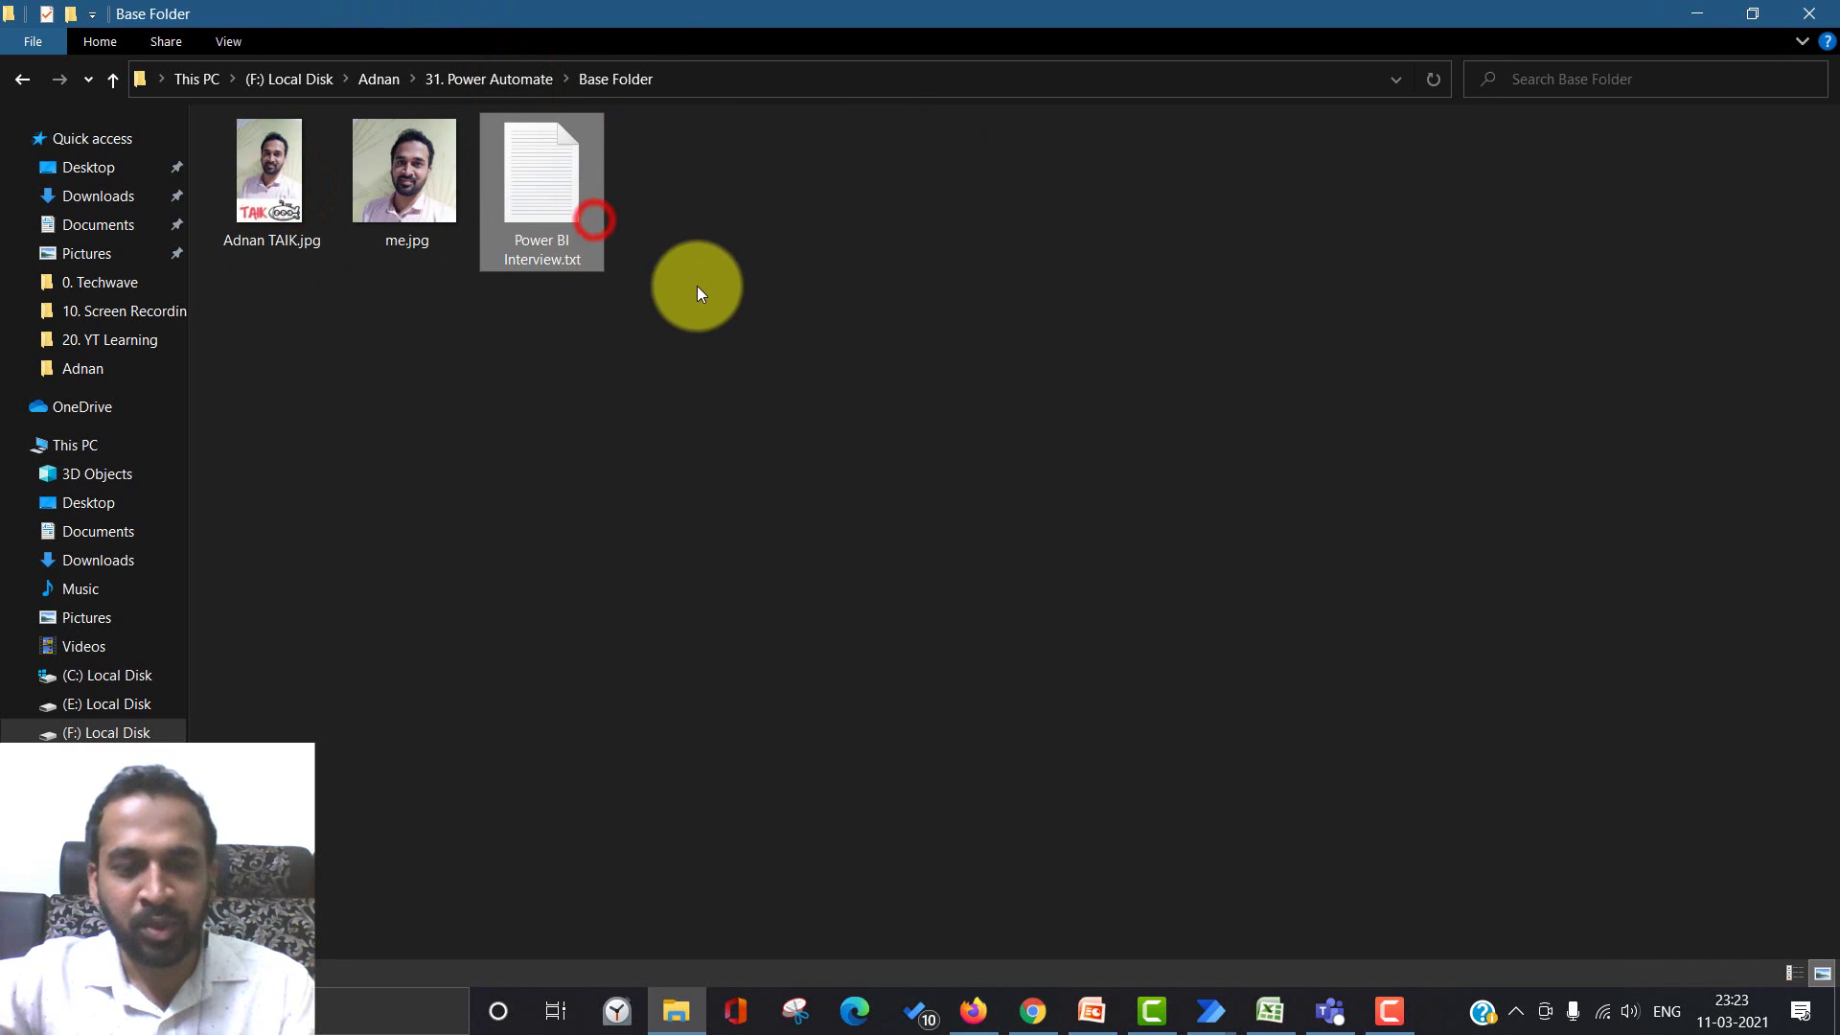
pyautogui.hotkey('ctrl', 'c')
pyautogui.hotkey('ctrl', 'v')
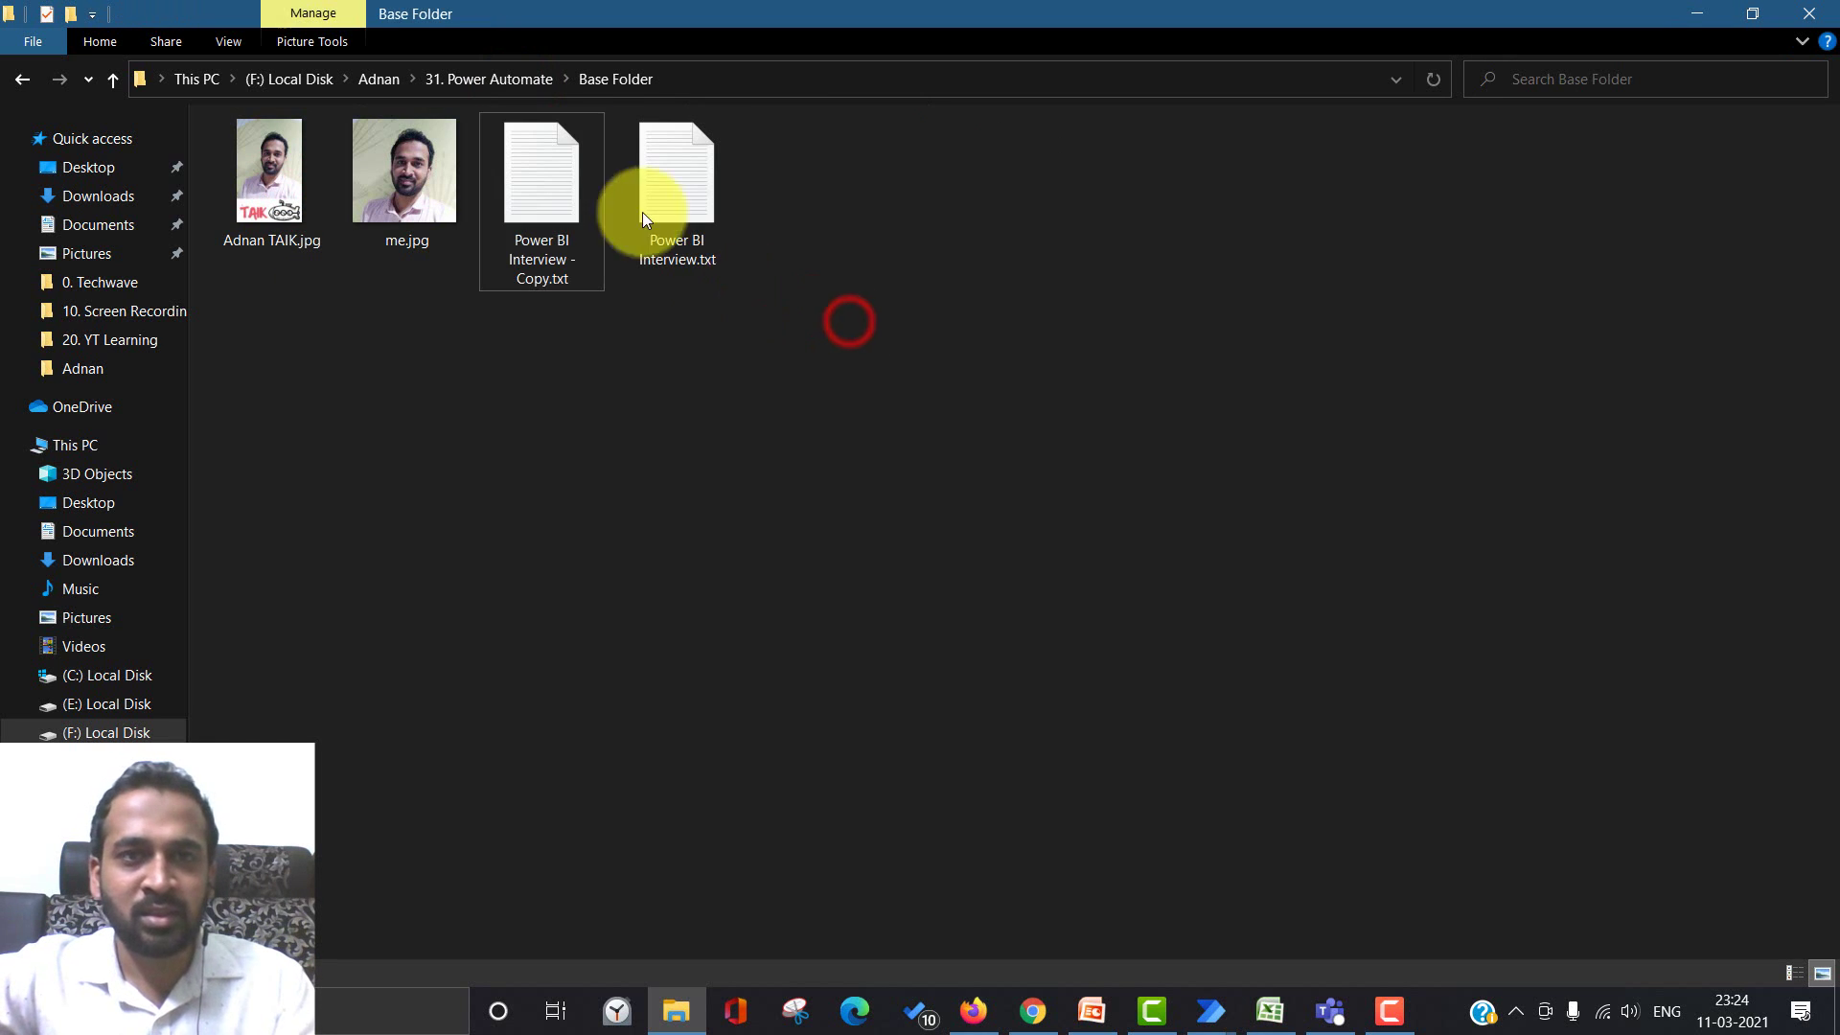
pyautogui.click(514, 81)
pyautogui.doubleClick(314, 161)
pyautogui.click(481, 376)
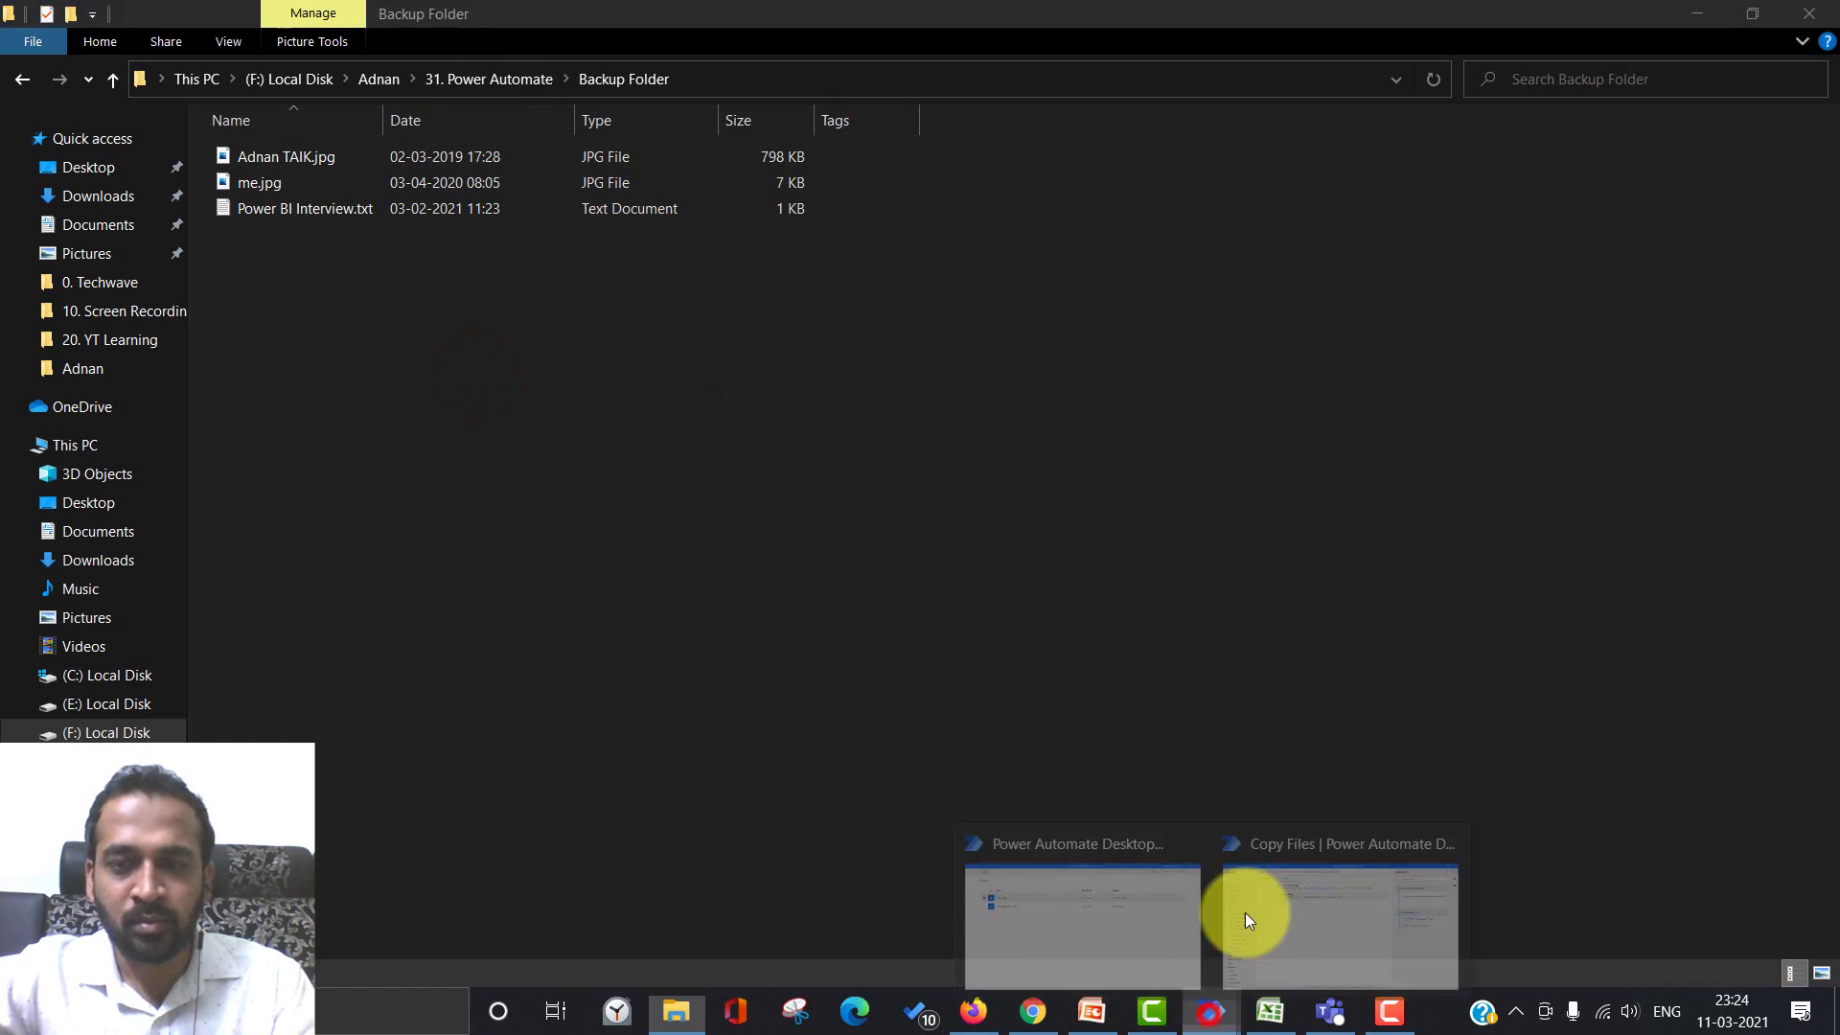
# Check Copy file(s) settings unchanged, rerun the flow, and view Backup Folder's four files.
pyautogui.moveTo(1207, 980)
pyautogui.click(1285, 866)
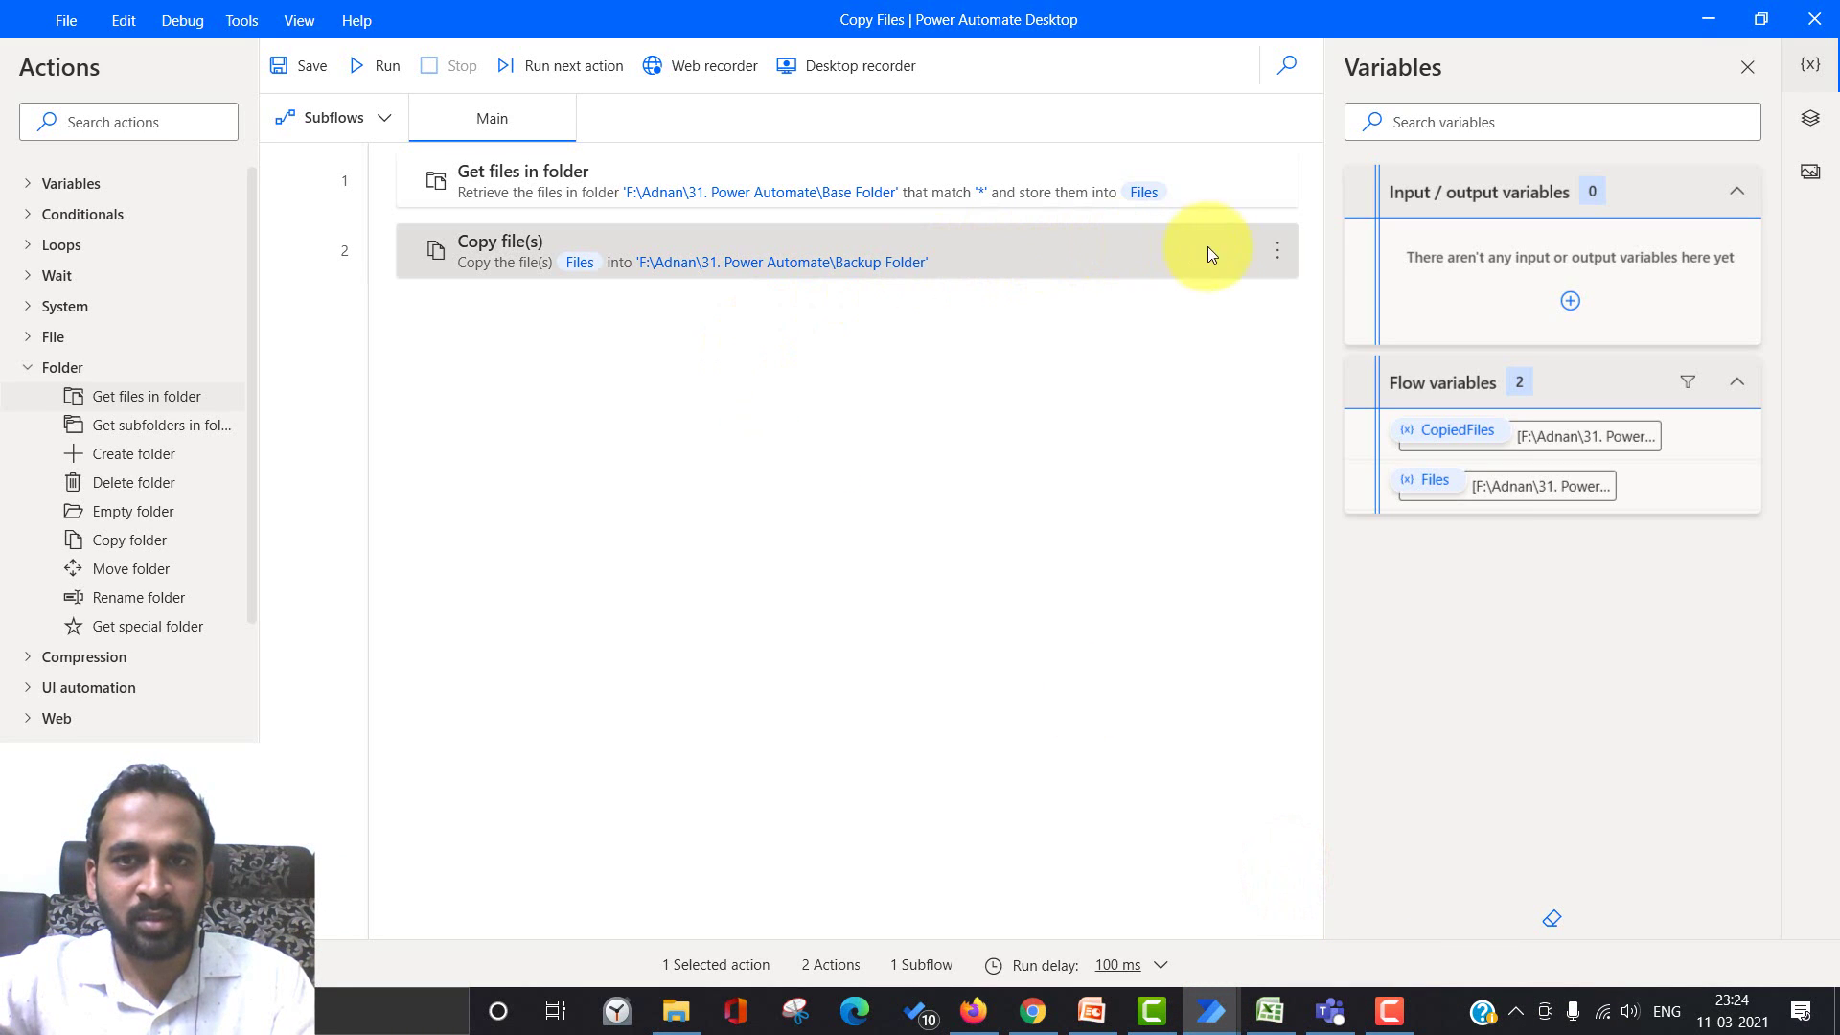
pyautogui.click(1280, 253)
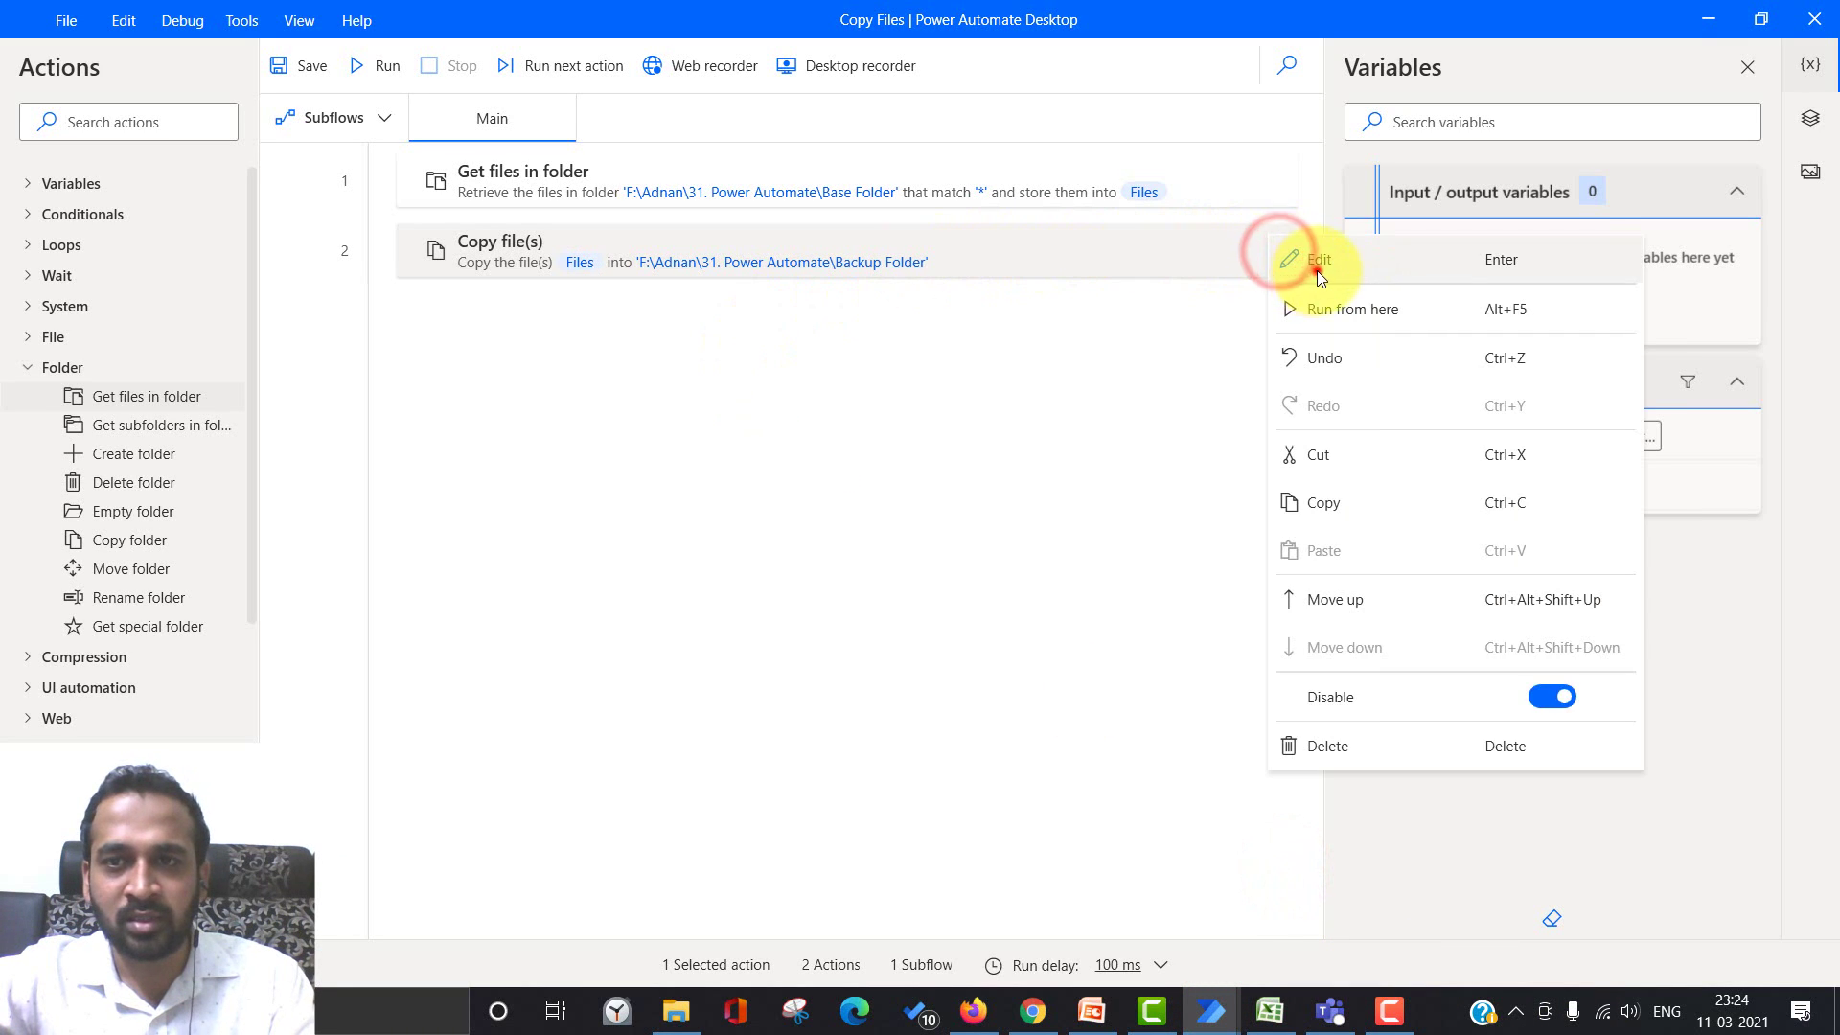
pyautogui.click(1317, 270)
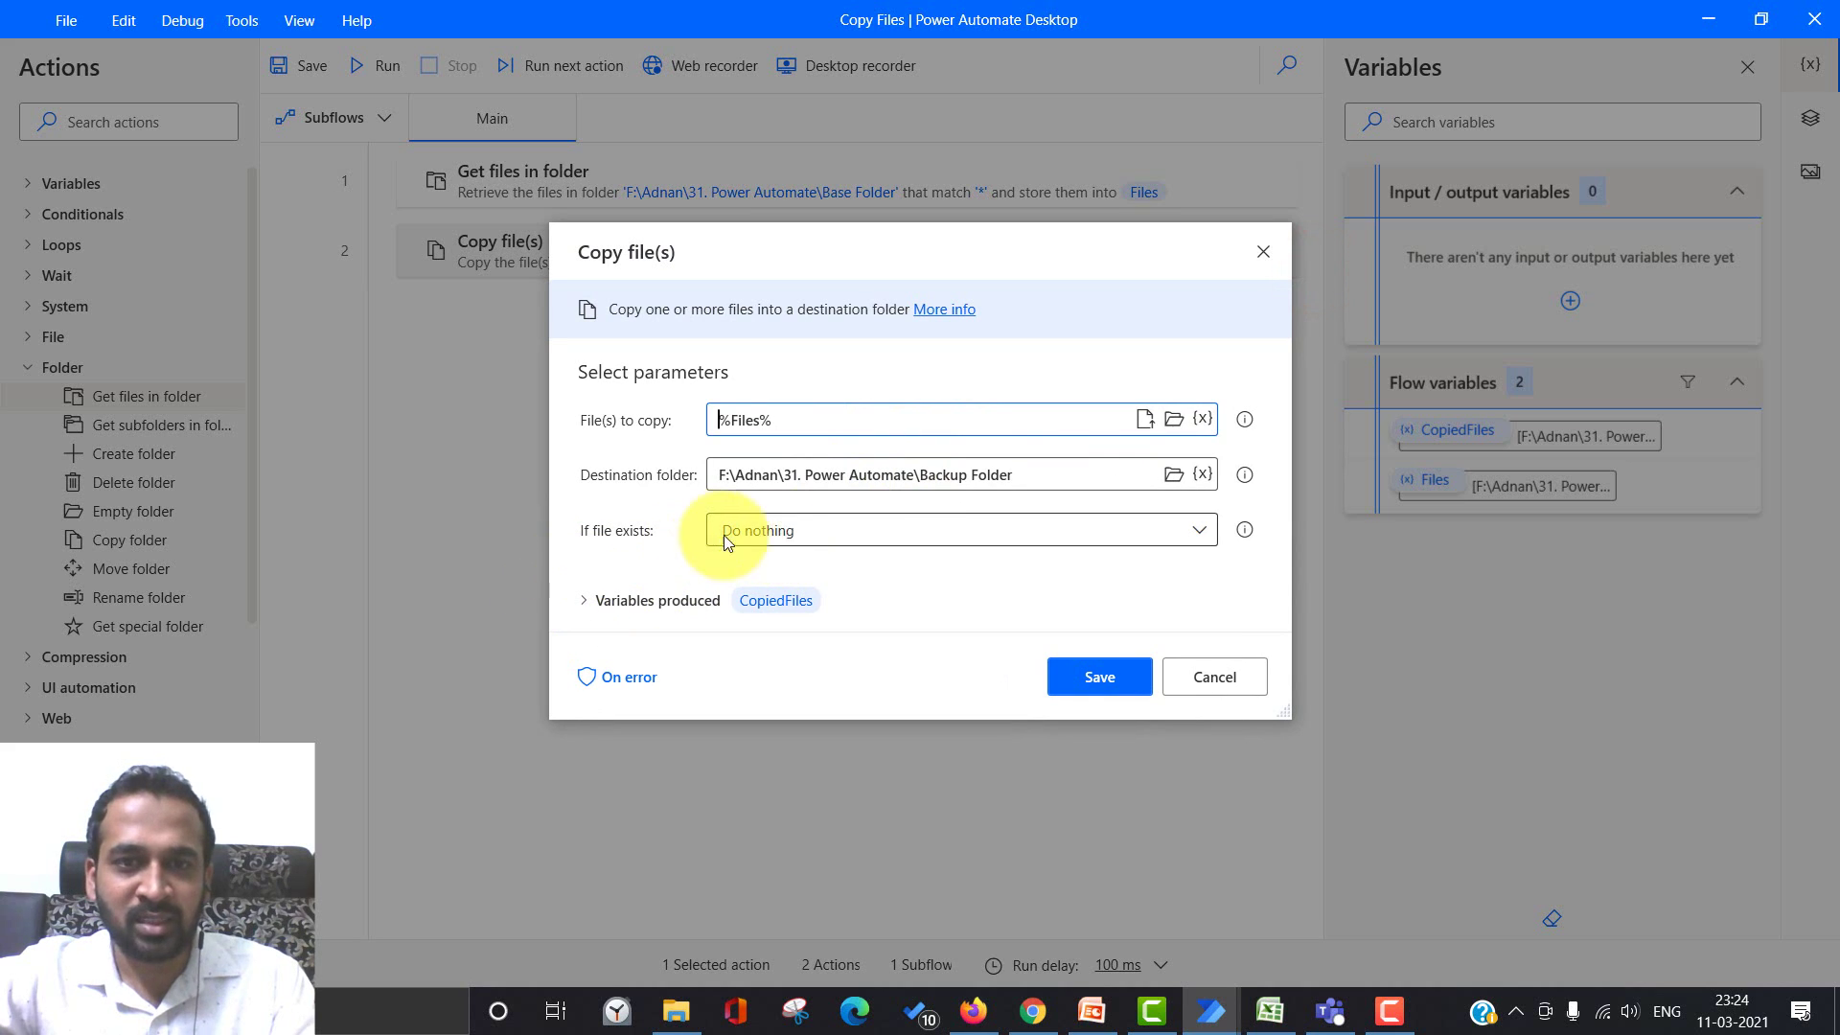
pyautogui.click(1207, 674)
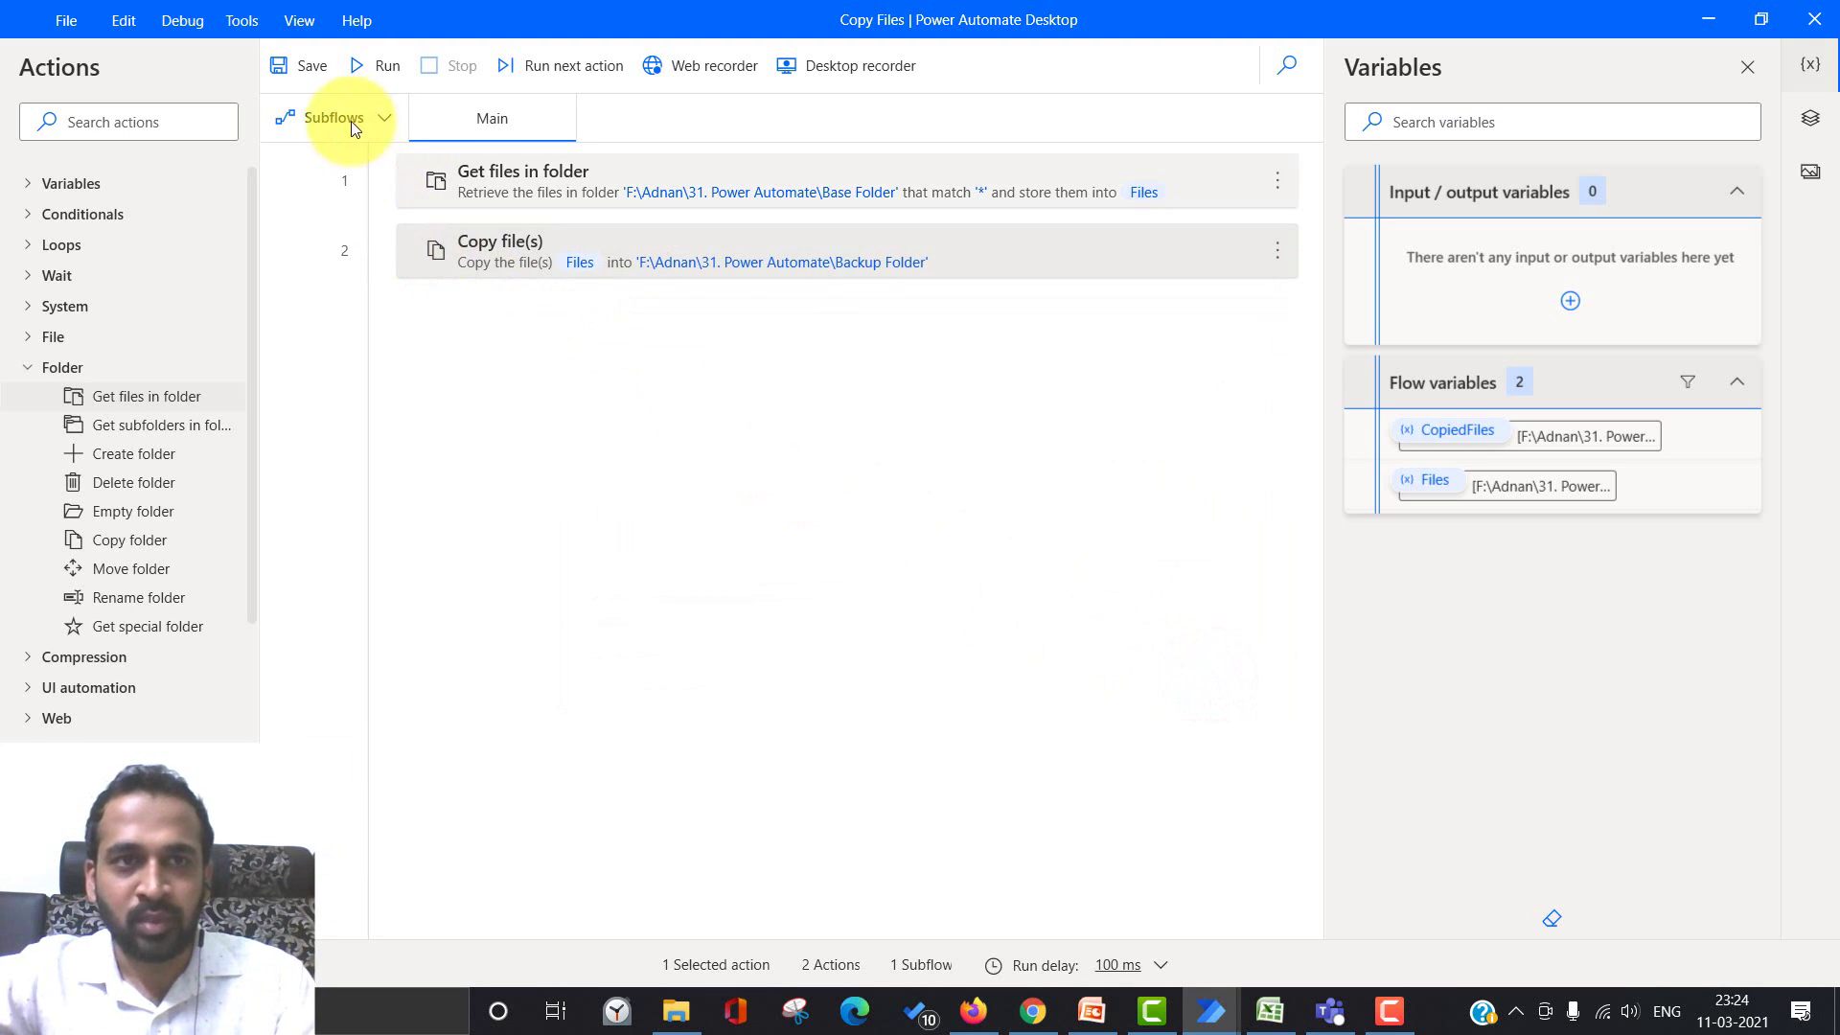
pyautogui.click(358, 64)
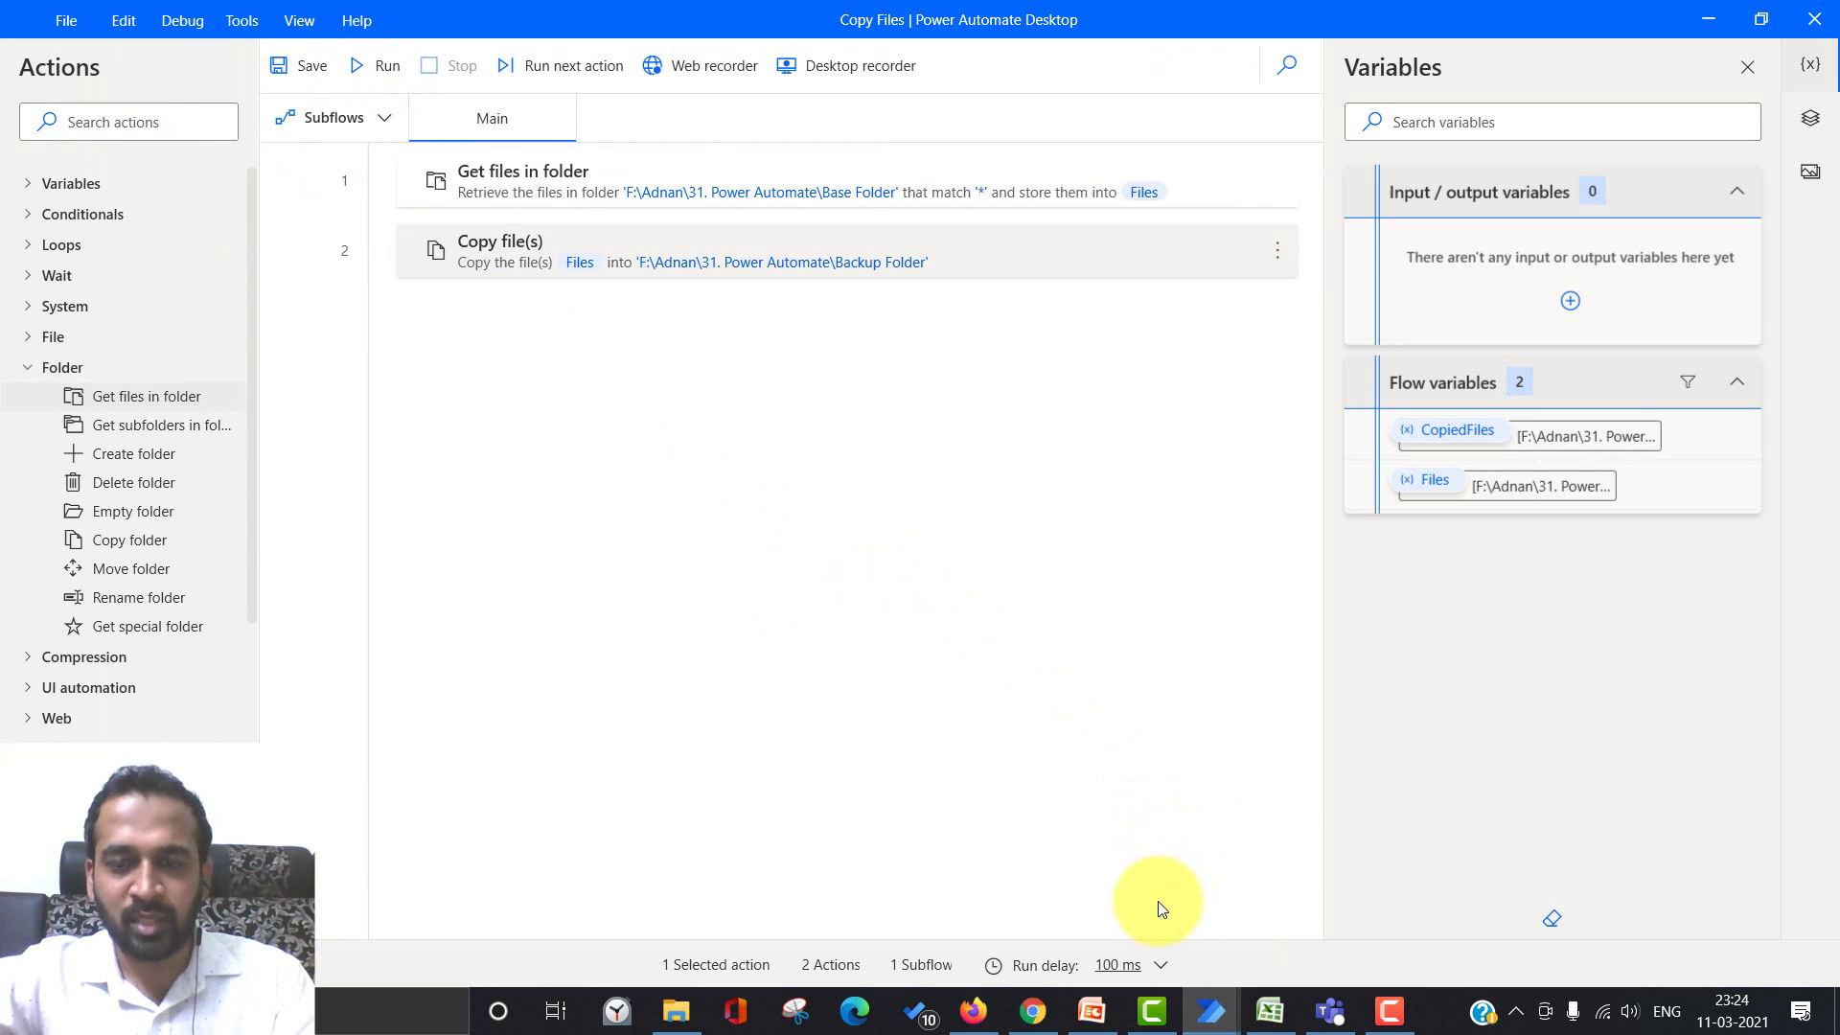
pyautogui.click(676, 1011)
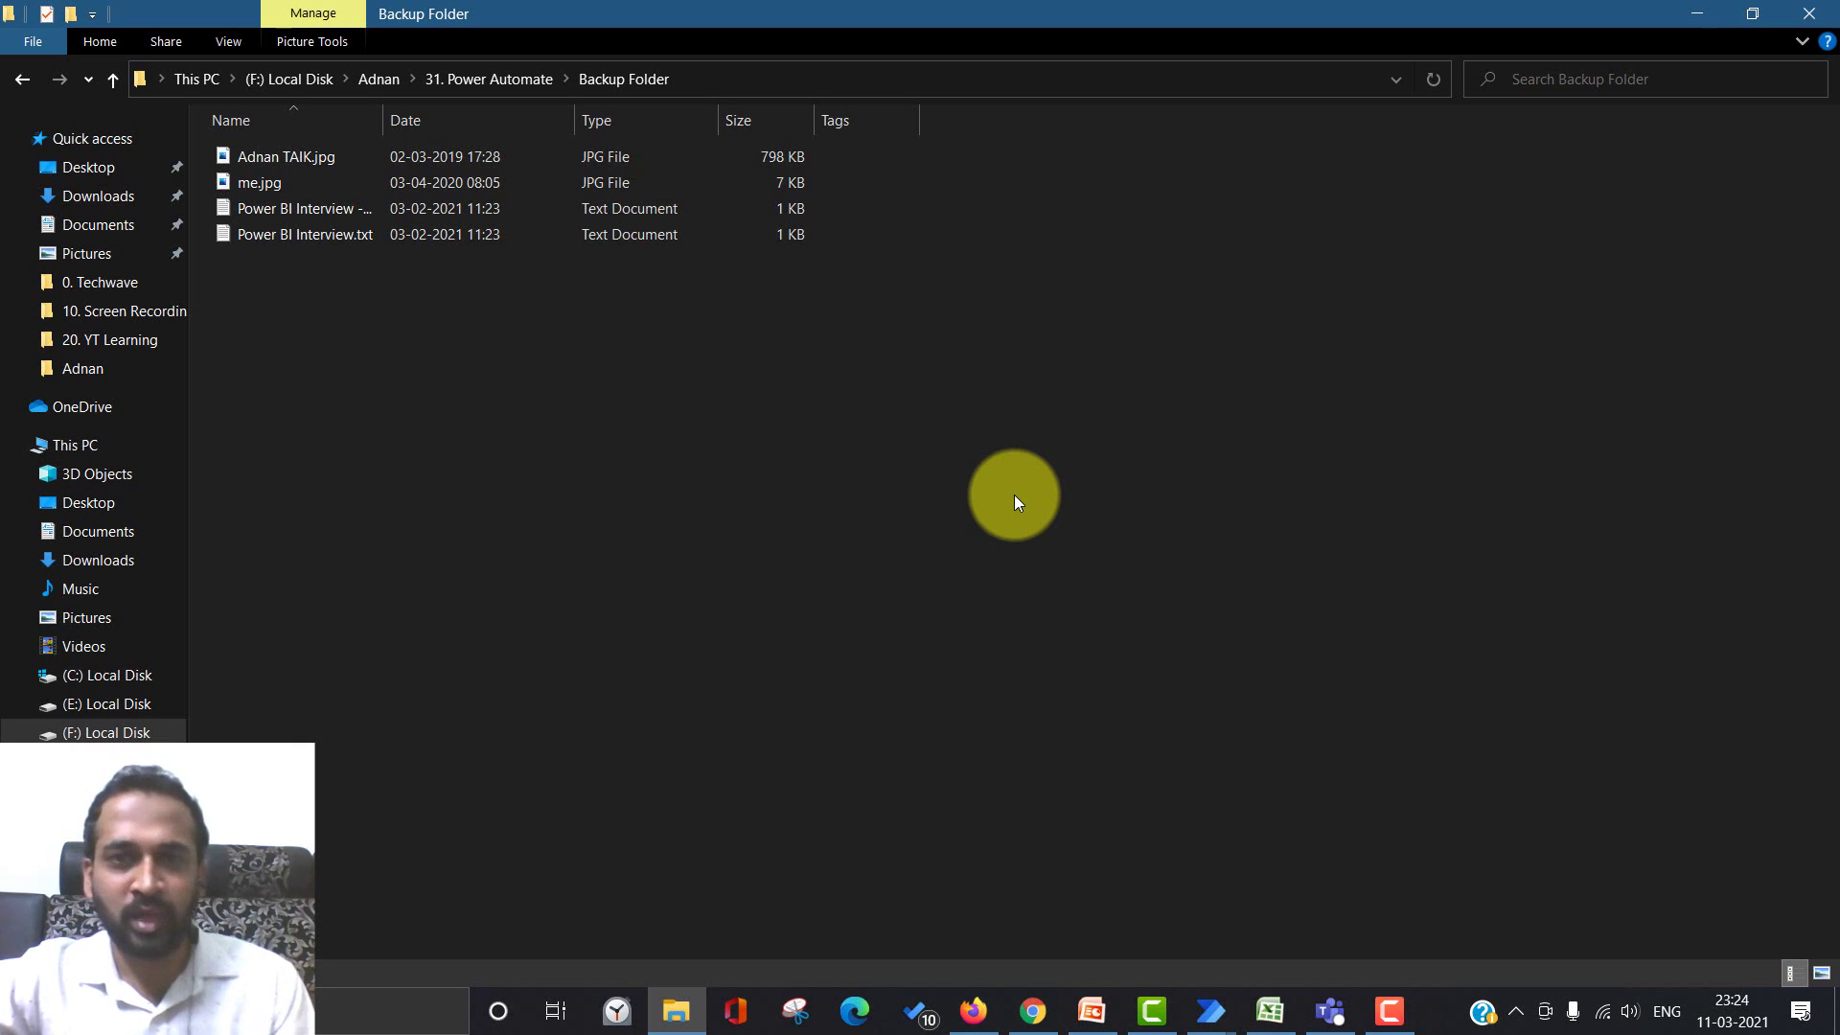
# Switch from File Explorer back to the Copy Files flow window.
pyautogui.click(1275, 915)
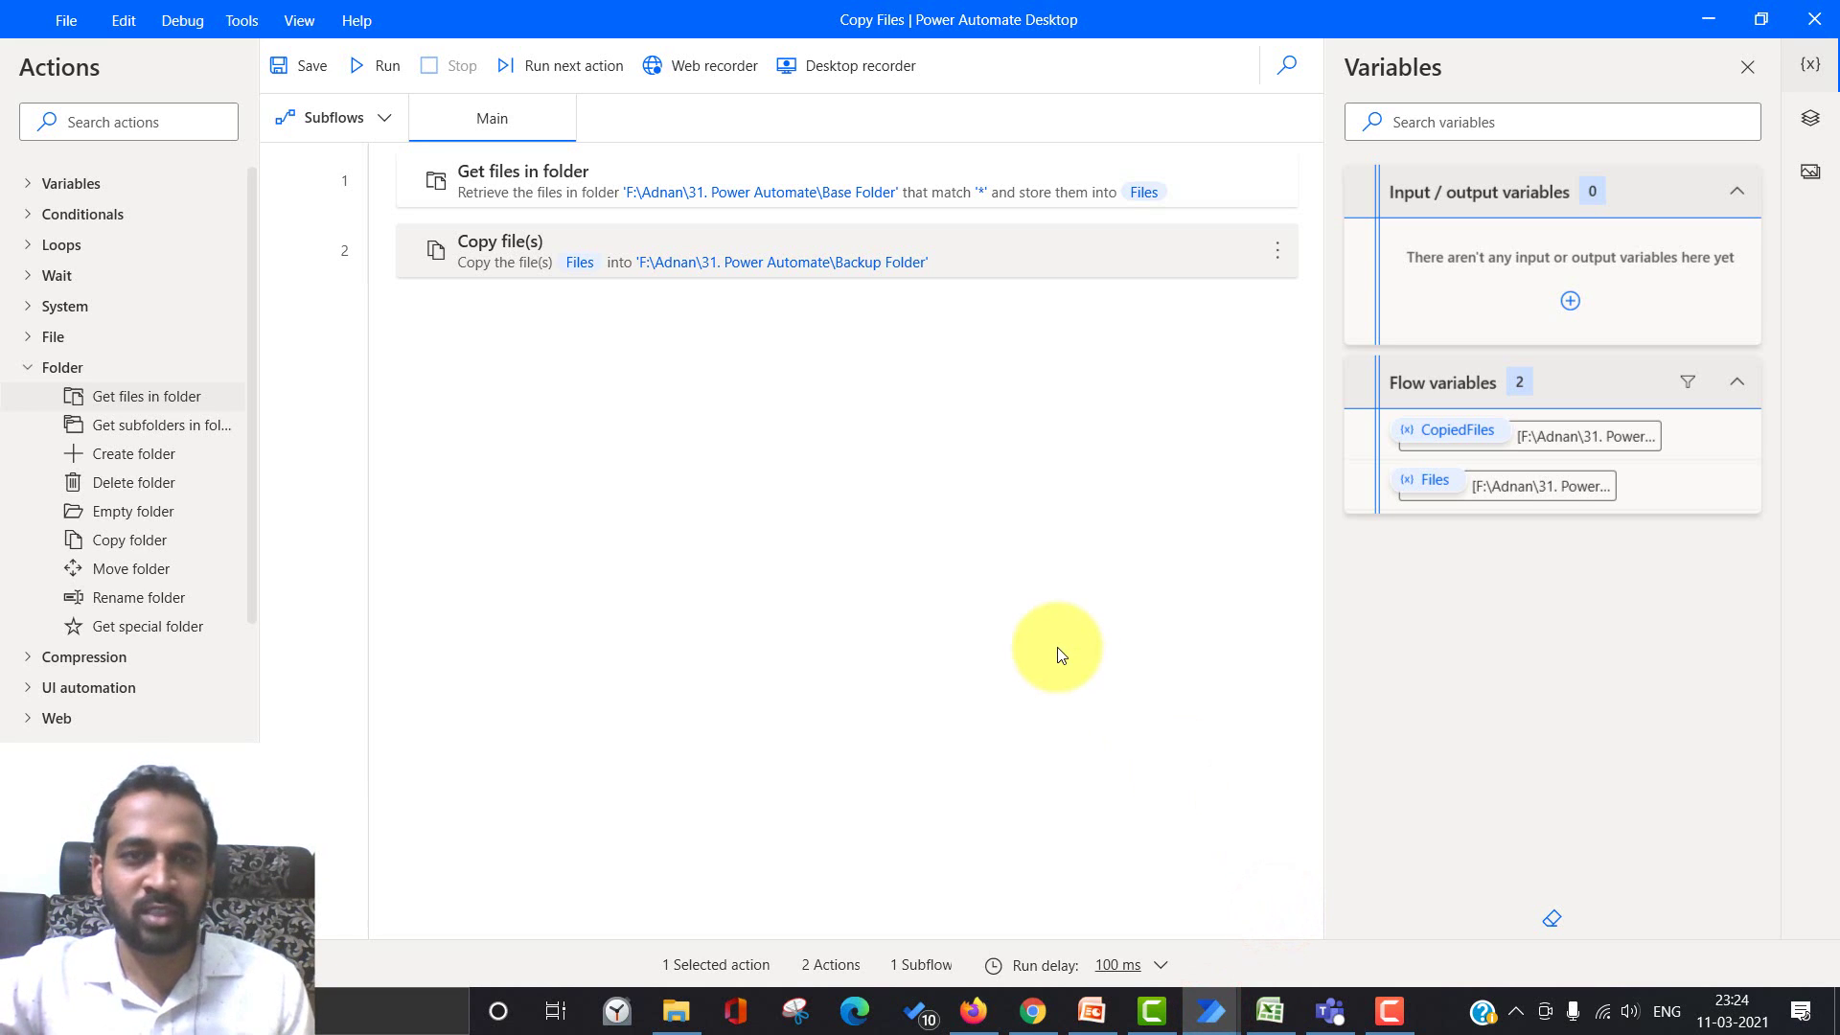
# Save the Copy Files flow again and dismiss the saved-successfully message.
pyautogui.click(298, 69)
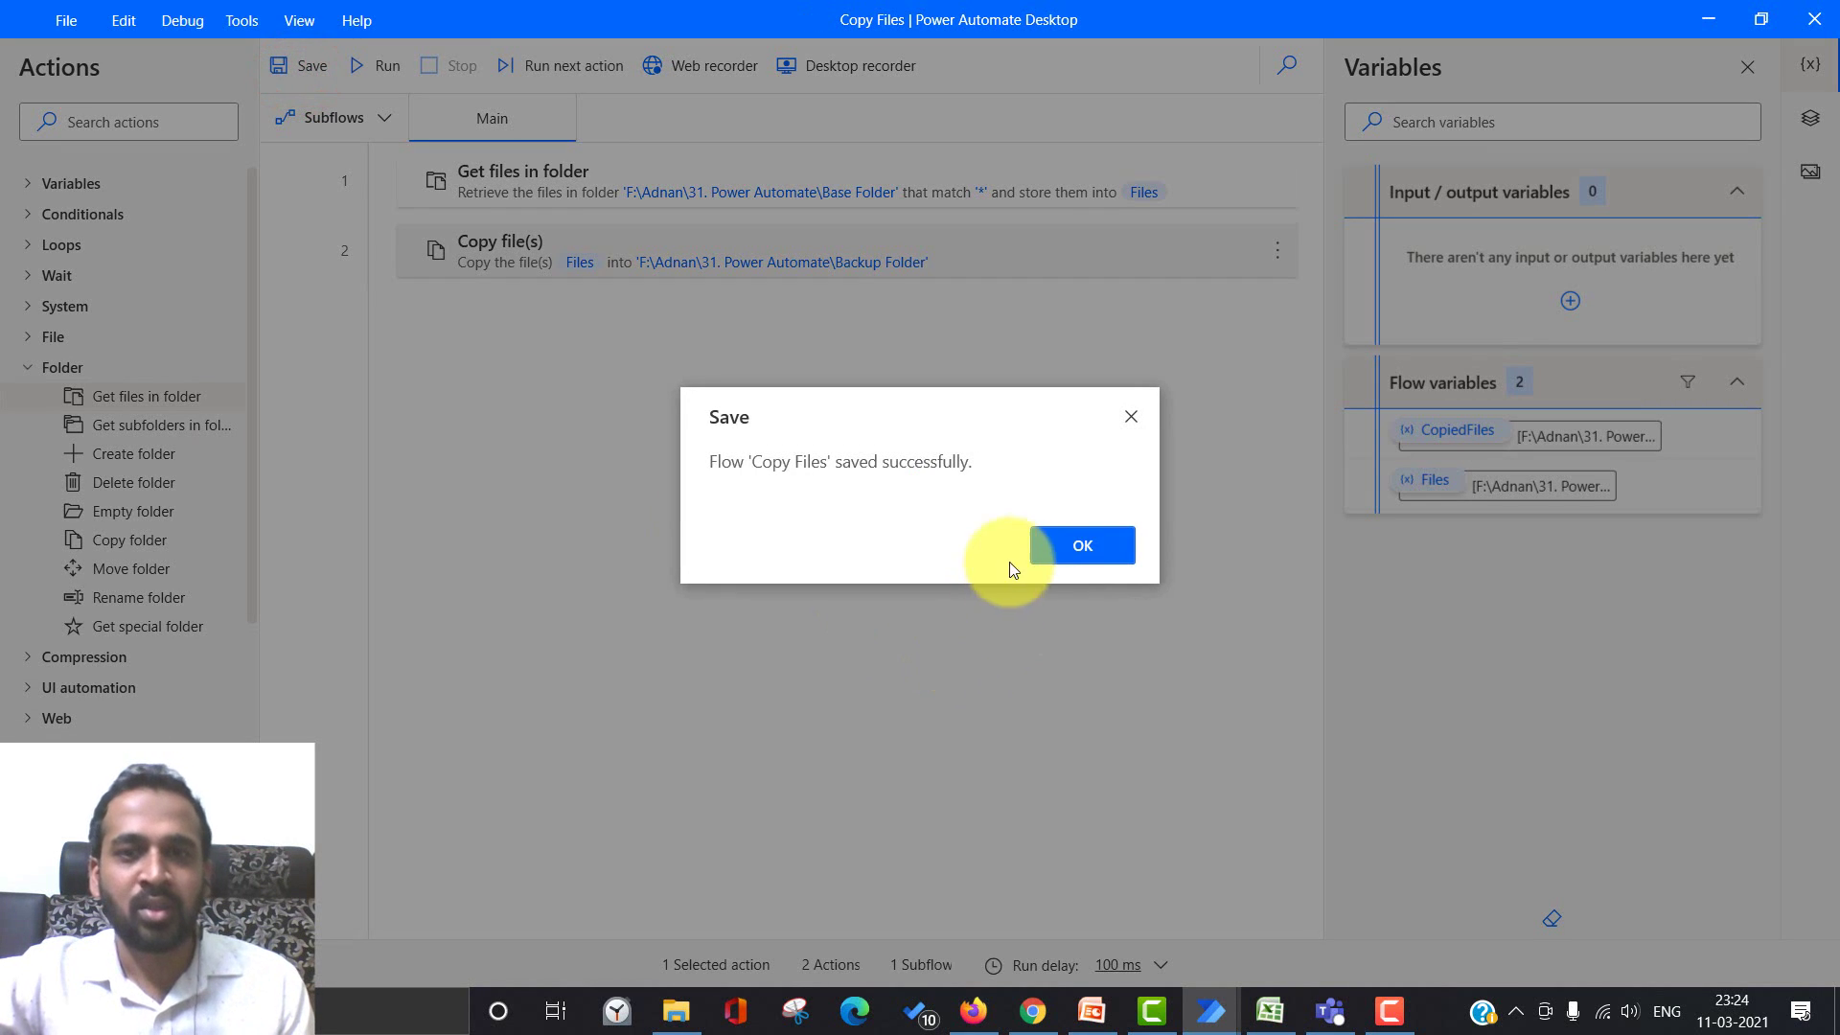
pyautogui.click(1089, 557)
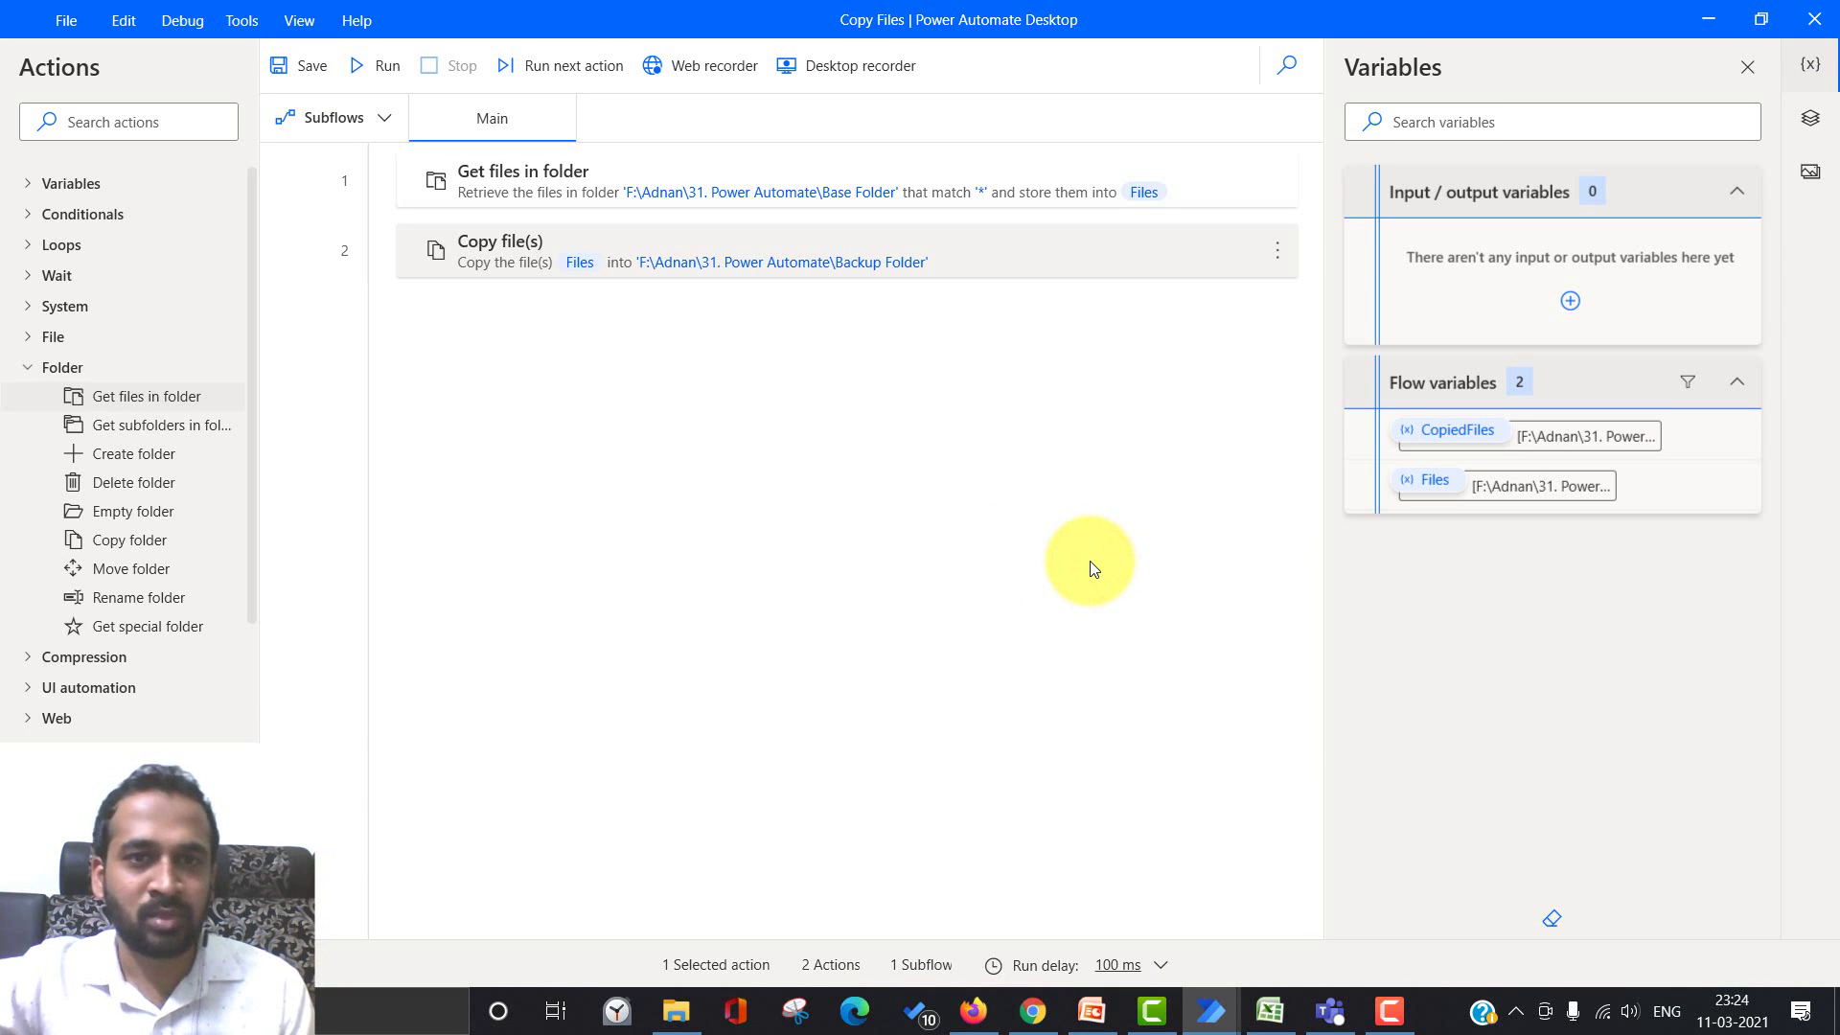